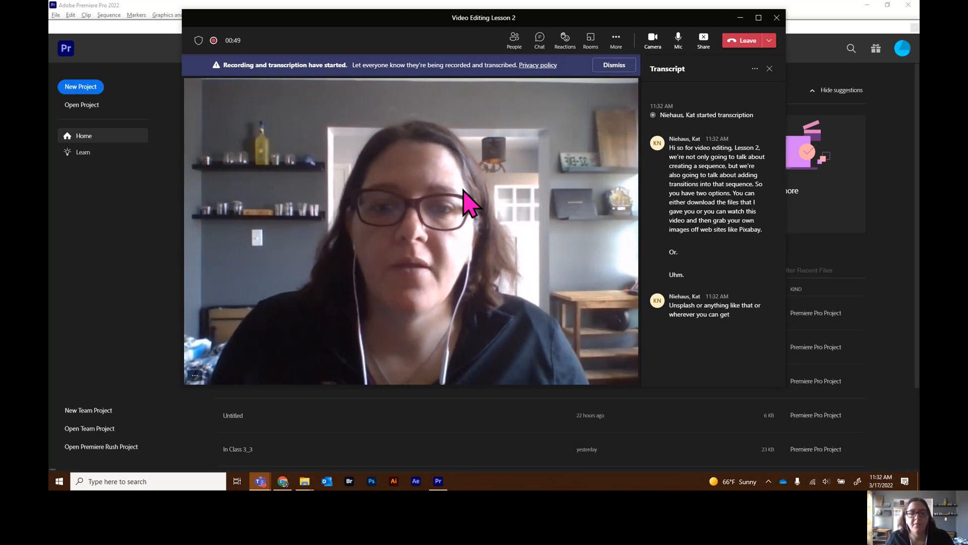
Step: Create a new project named with the editor's surname followed by "_Lesson 2", replacing the existing project of the same name
click(741, 18)
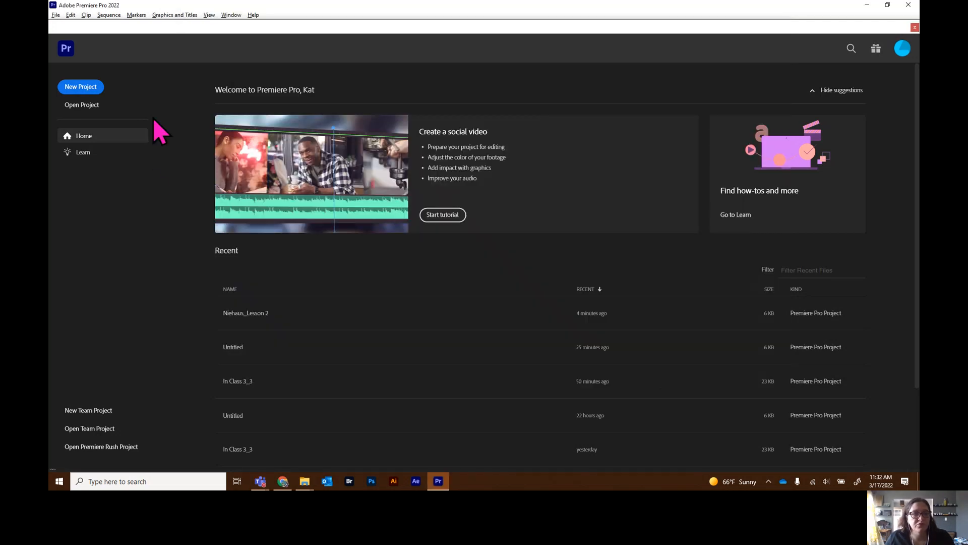
click(90, 89)
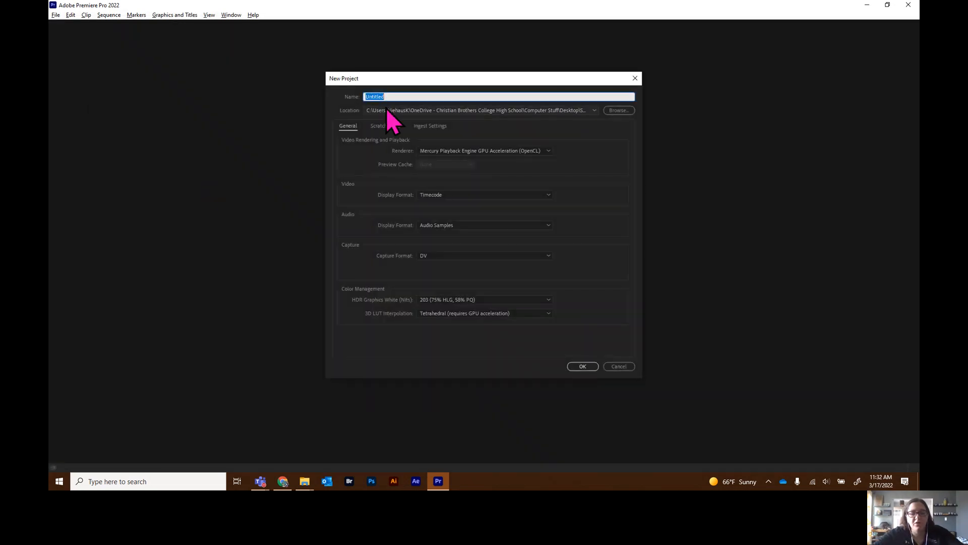
text(Niehaus_Lesso)
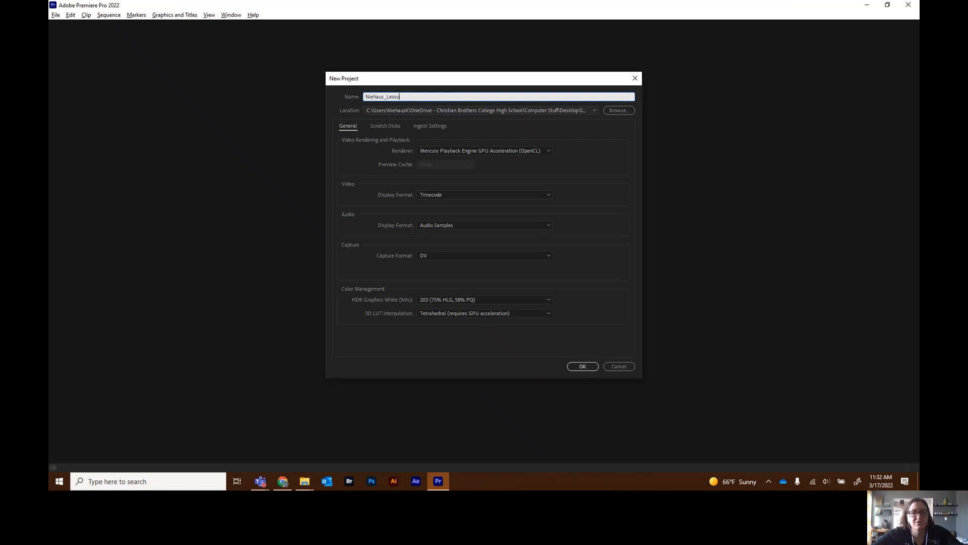
text(n 2)
key(Return)
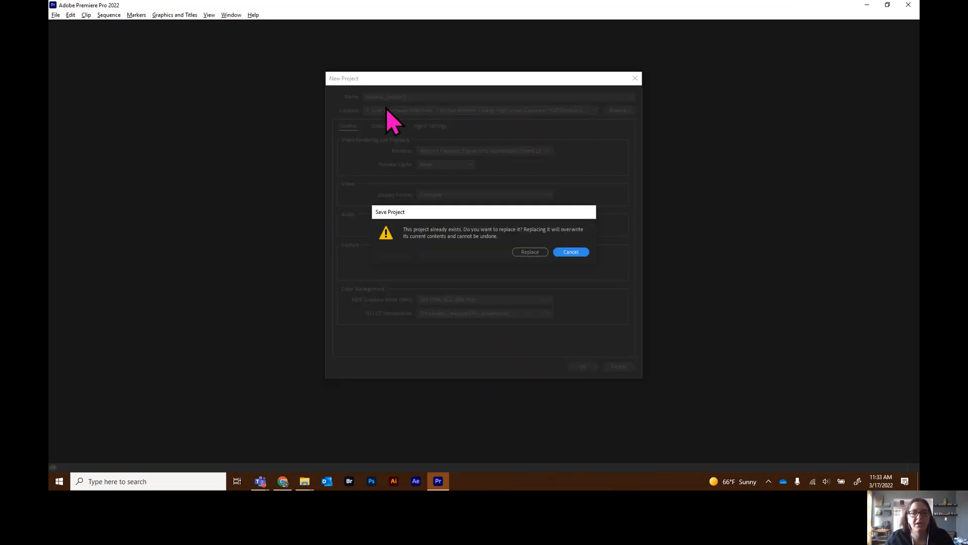
click(536, 255)
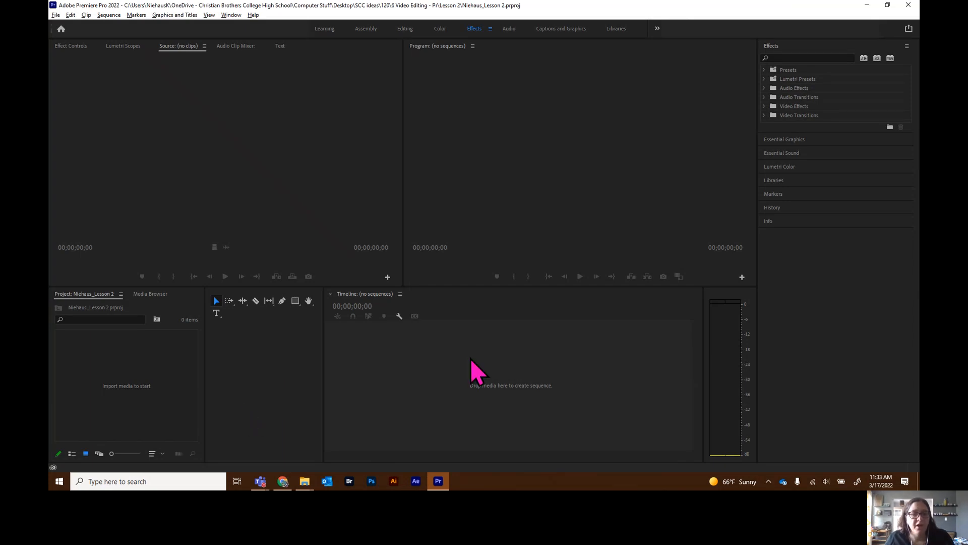
Step: Import Video 1.mov, Video 2.mp4, Video 3.mov, Image 4.jpg and the-cradle-of-your-soul-15700.mp3 from the Lesson 2 folder
right_click(134, 383)
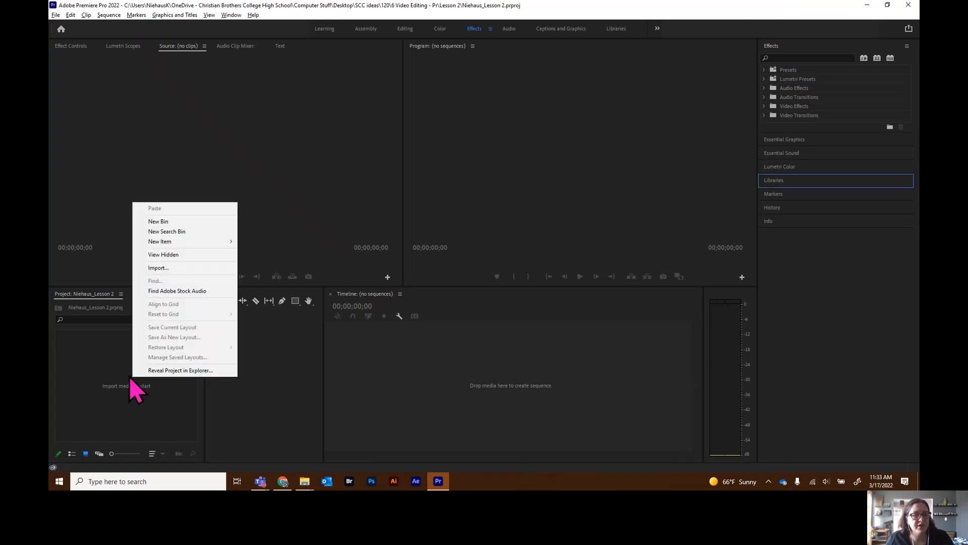
click(169, 268)
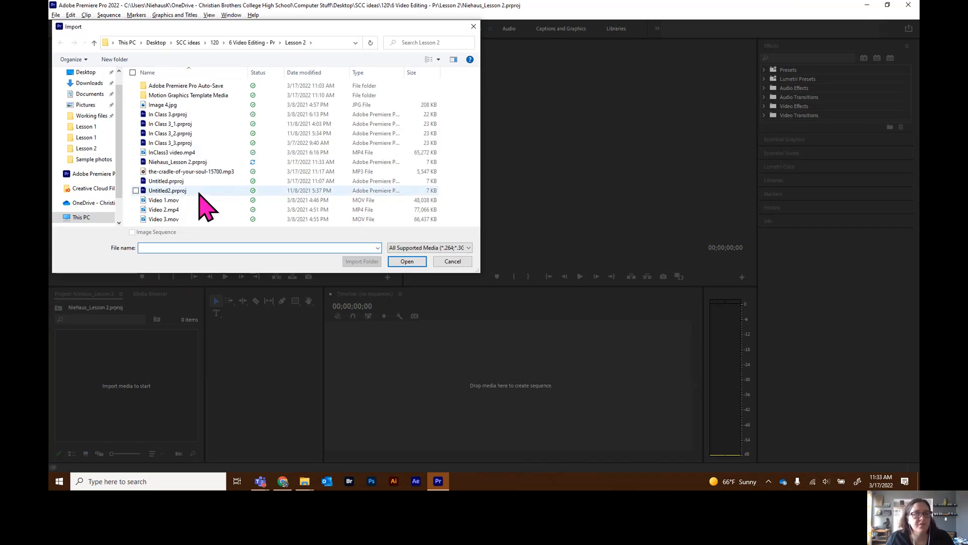
click(159, 201)
ctrl+click(161, 210)
ctrl+click(164, 220)
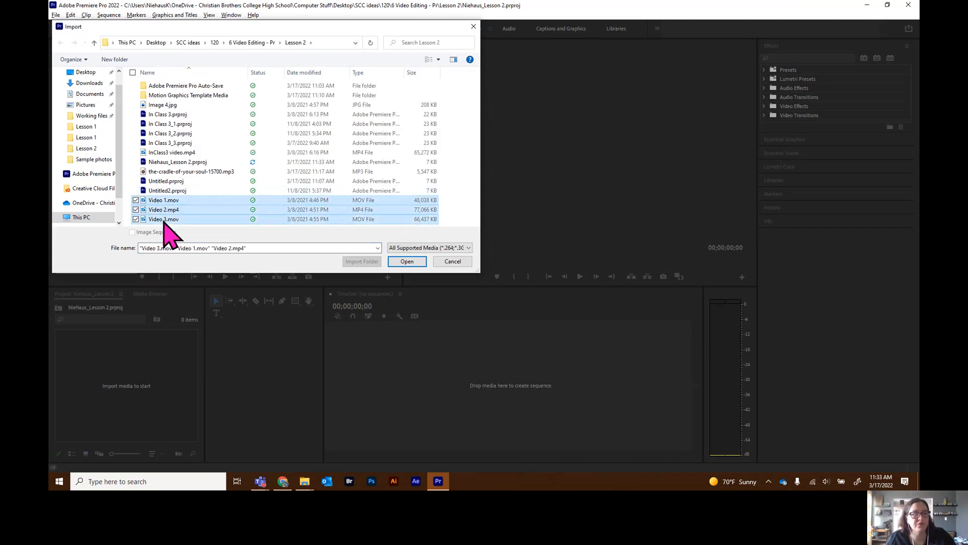
ctrl+click(167, 106)
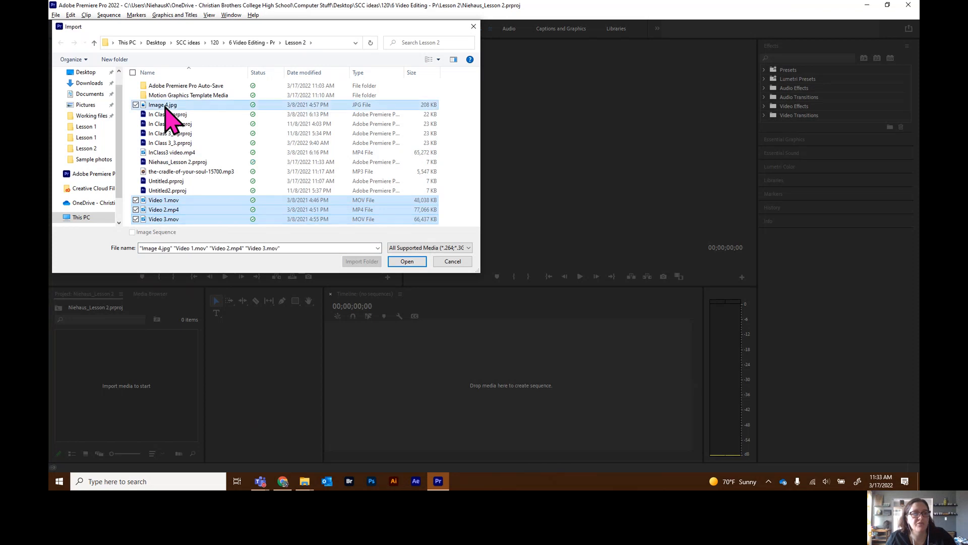
ctrl+click(174, 173)
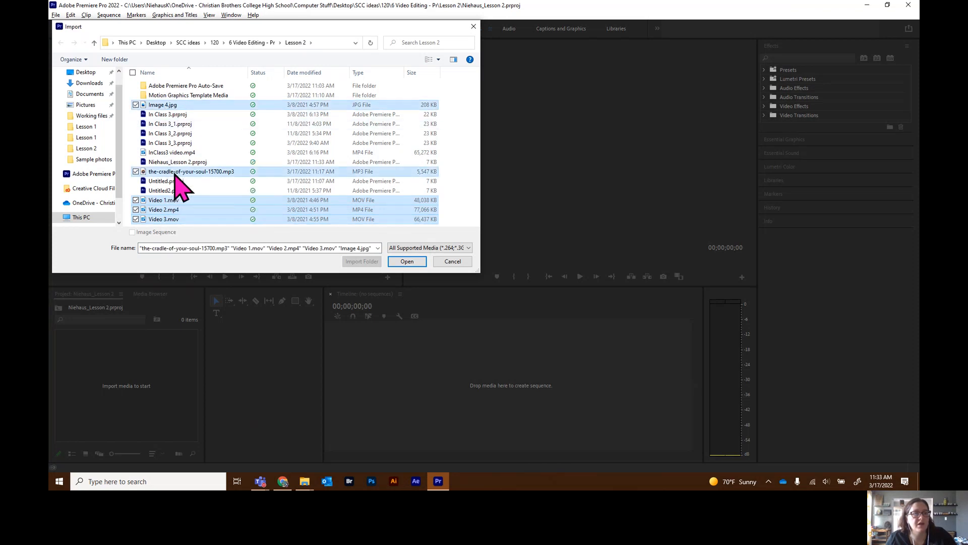
click(410, 264)
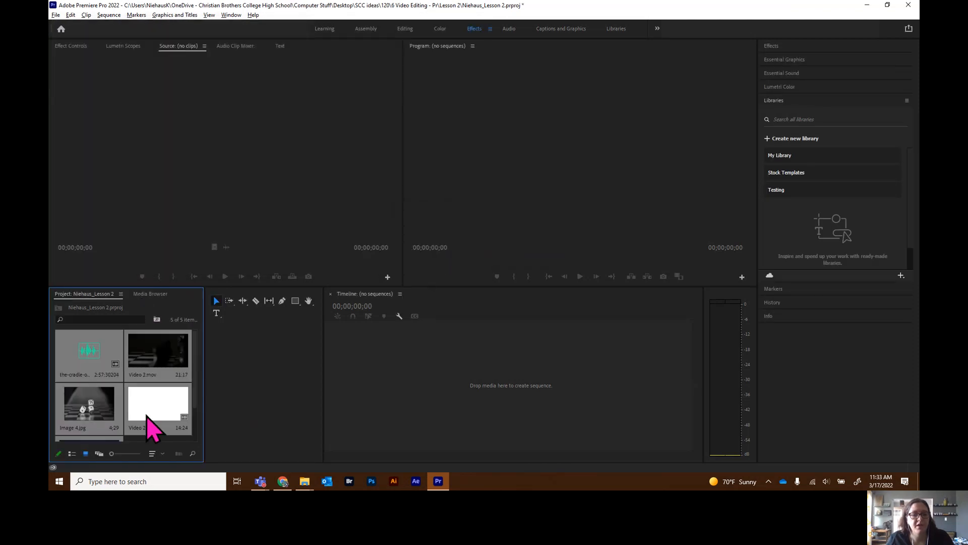
Step: Create a sequence by placing Video 1.mov from the imported media on the empty timeline
scroll(152, 432, down, 2)
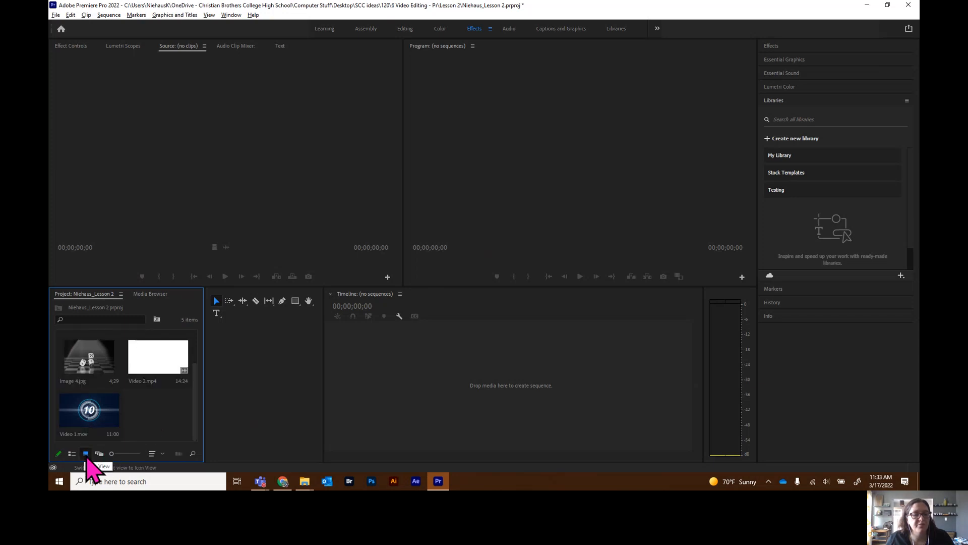
scroll(151, 378, up, 2)
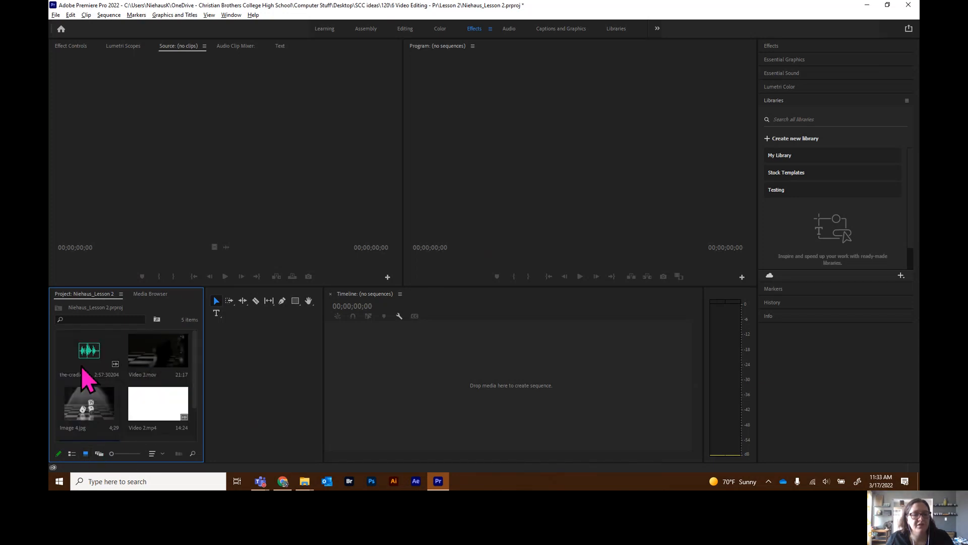
scroll(159, 398, down, 2)
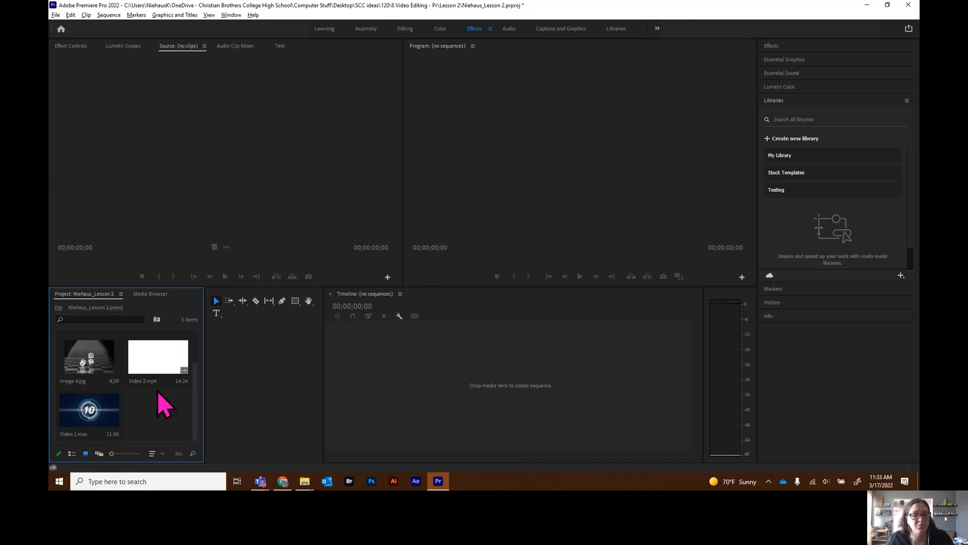
scroll(160, 400, up, 1)
scroll(160, 400, down, 1)
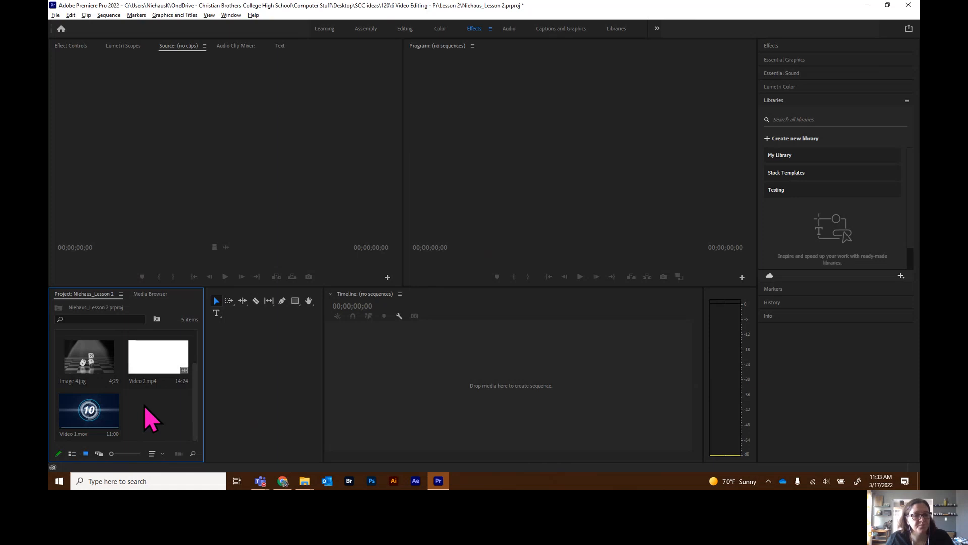
click(89, 416)
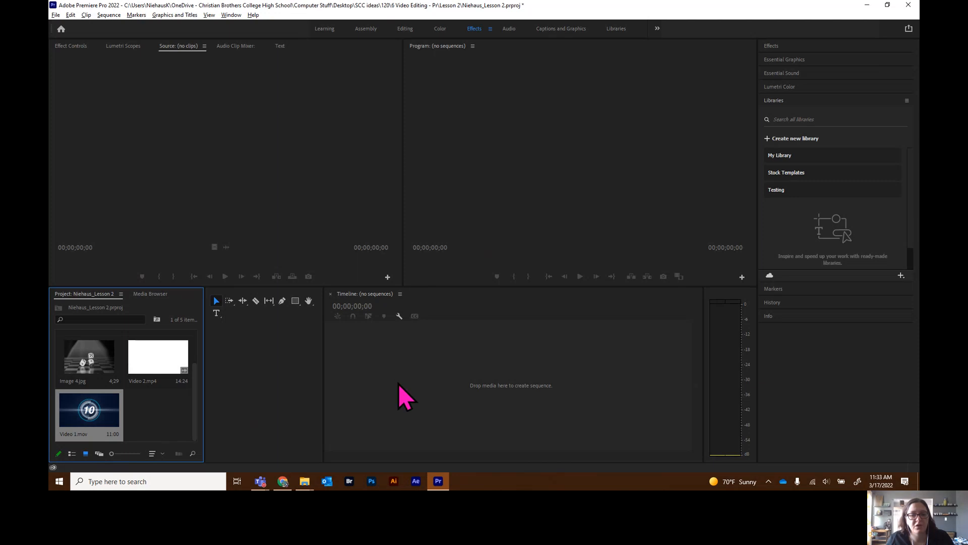
drag(399, 385, 399, 385)
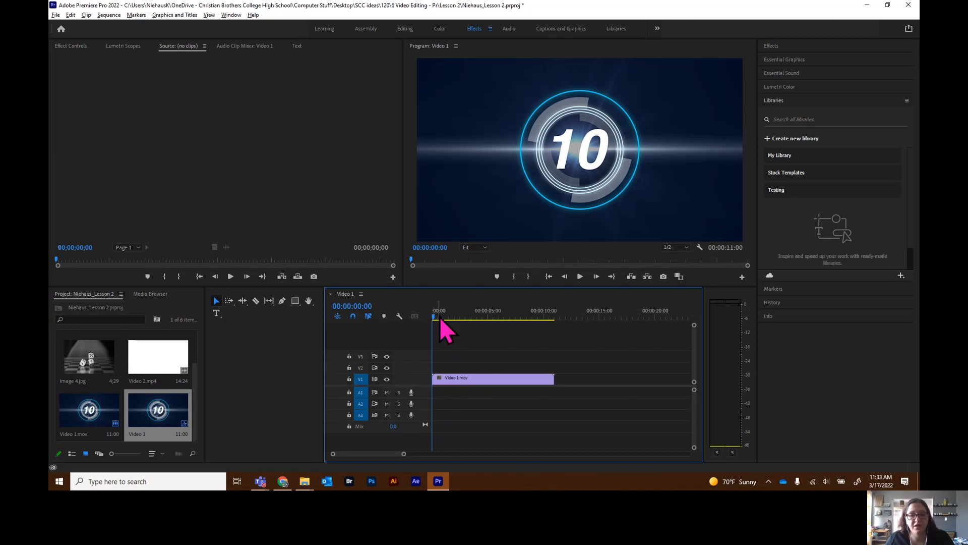
Step: Preview the Video 1 sequence from its start, and move the Video 1.mov clip up to track V2
key(space)
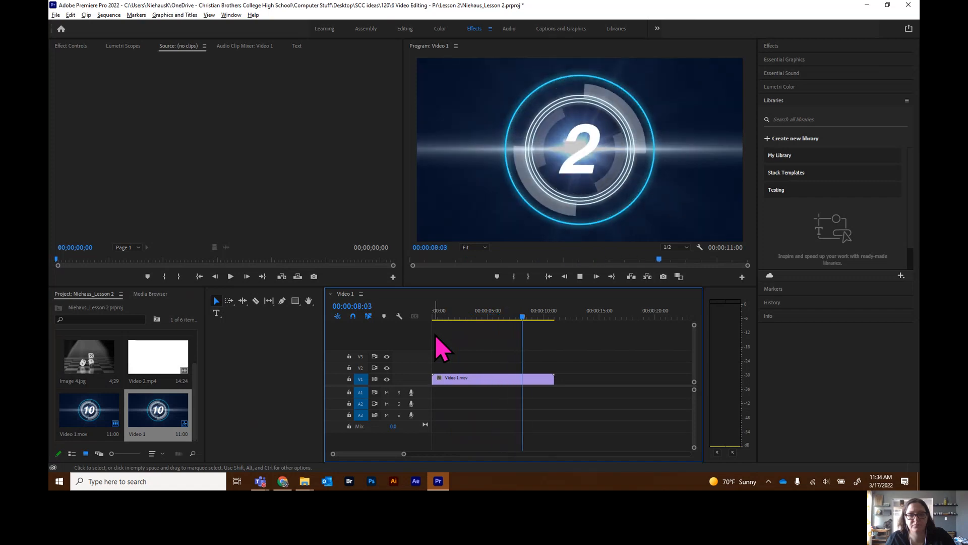
key(space)
drag(554, 325, 425, 335)
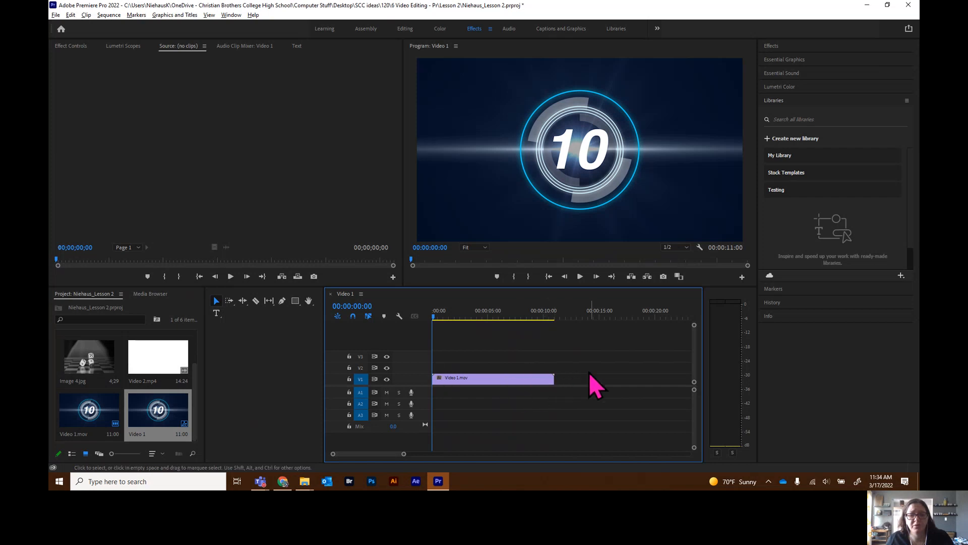
drag(492, 382, 490, 371)
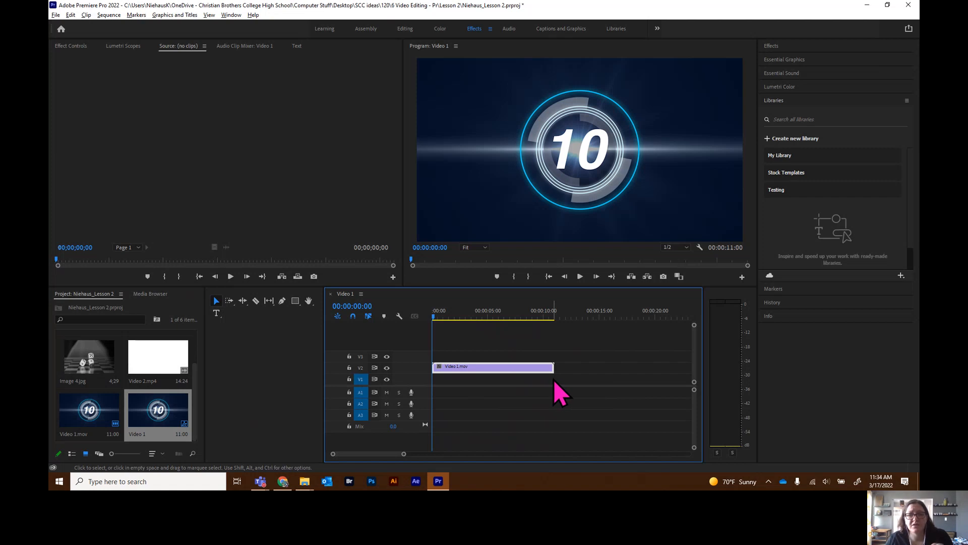
Step: Search the Essential Graphics templates for "angled title"
click(787, 60)
mouse_move(828, 222)
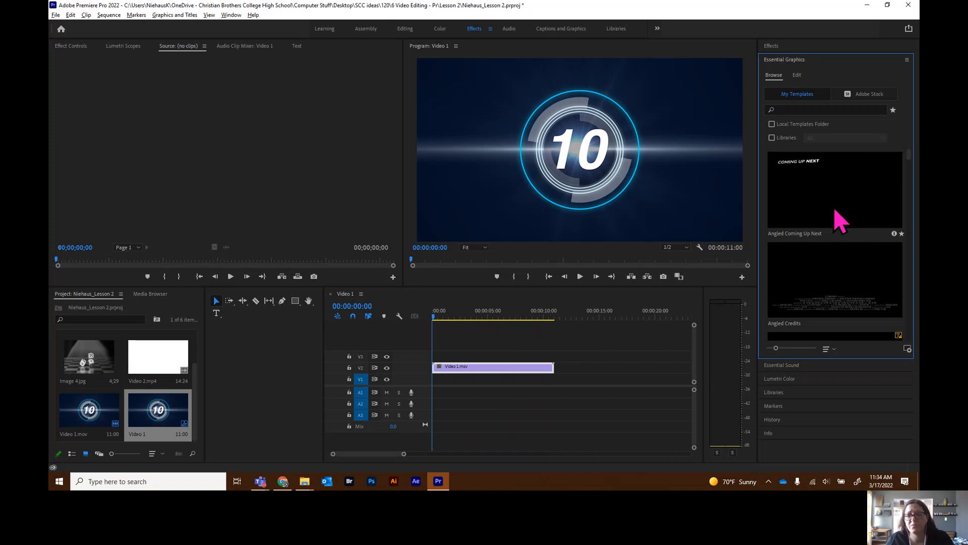
scroll(840, 219, down, 3)
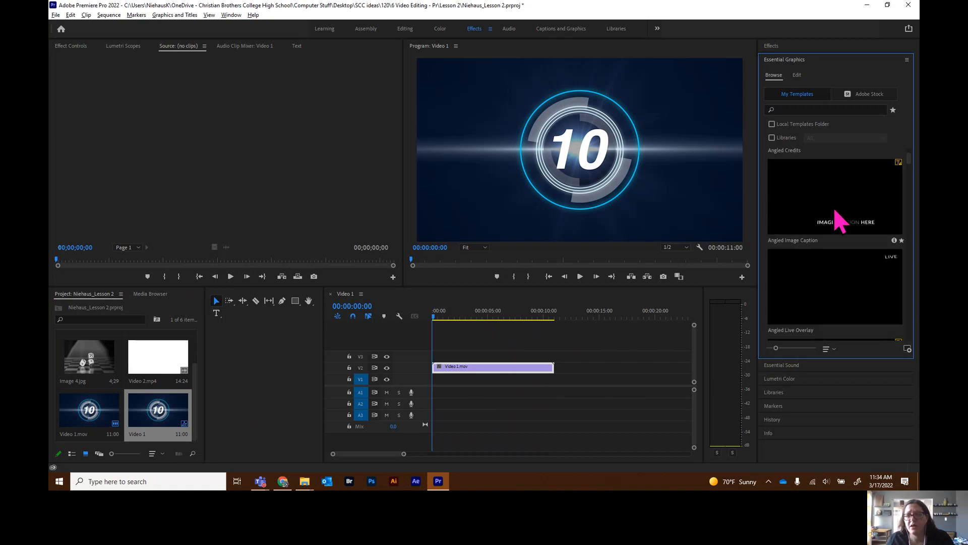
scroll(836, 214, down, 3)
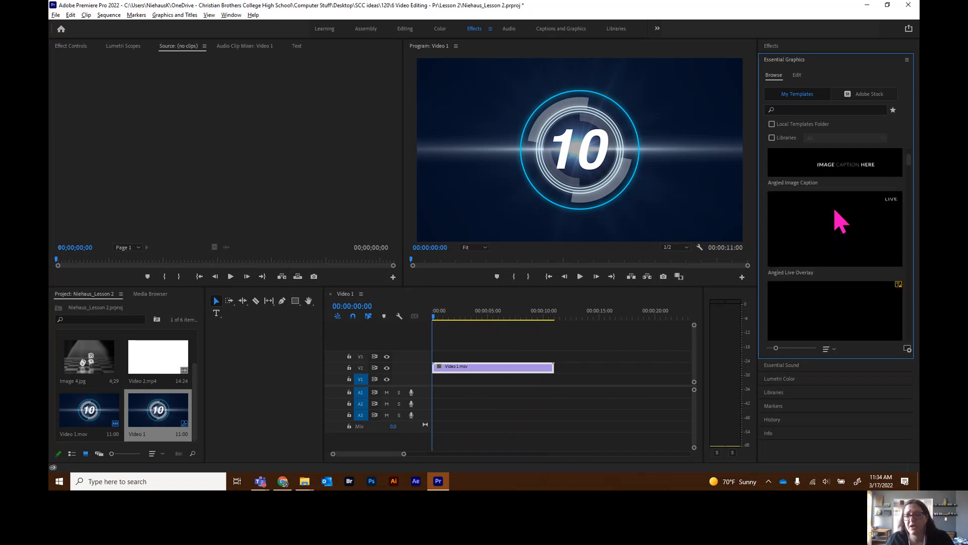
scroll(834, 214, up, 5)
click(813, 109)
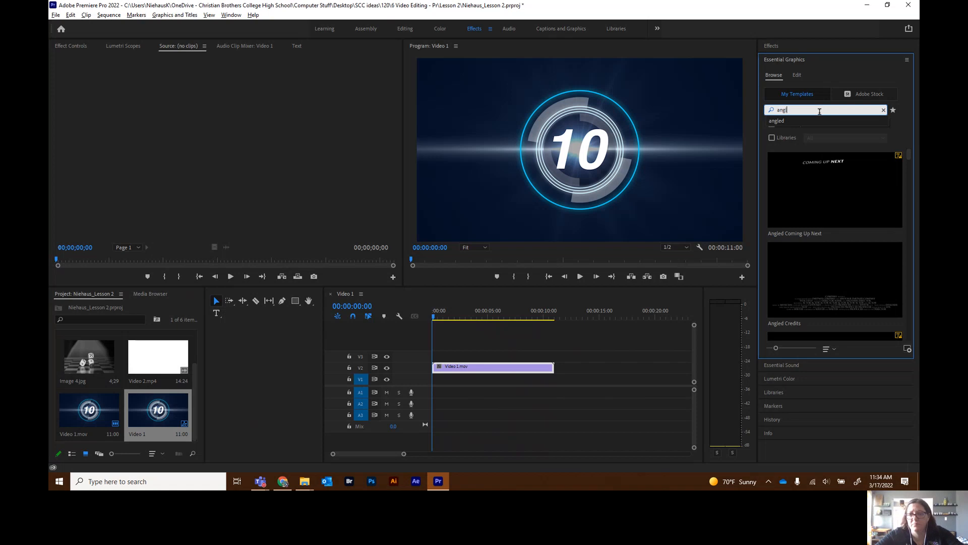
text(angled)
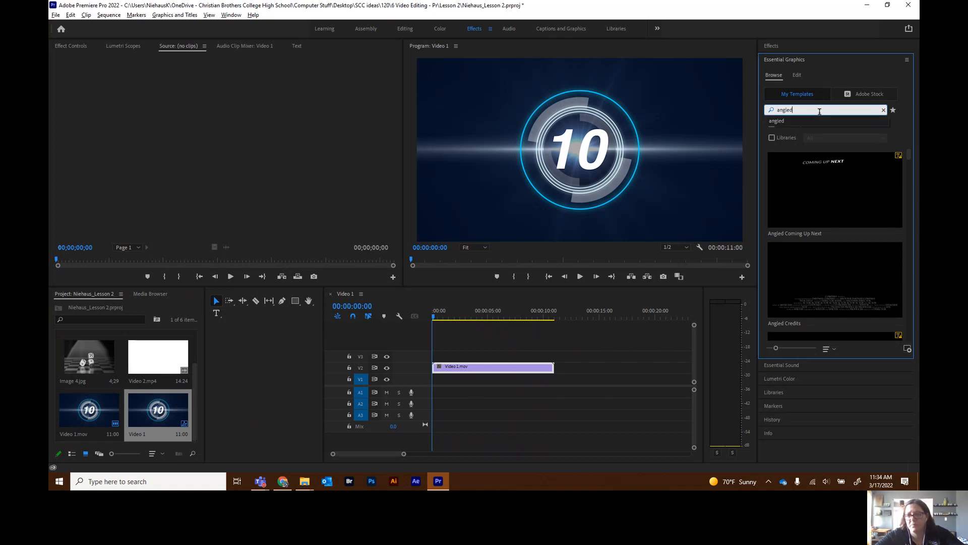
text( title)
key(Return)
Step: Place the Angled Title template on track V3, starting directly at the end of the Video 1.mov clip
mouse_move(825, 303)
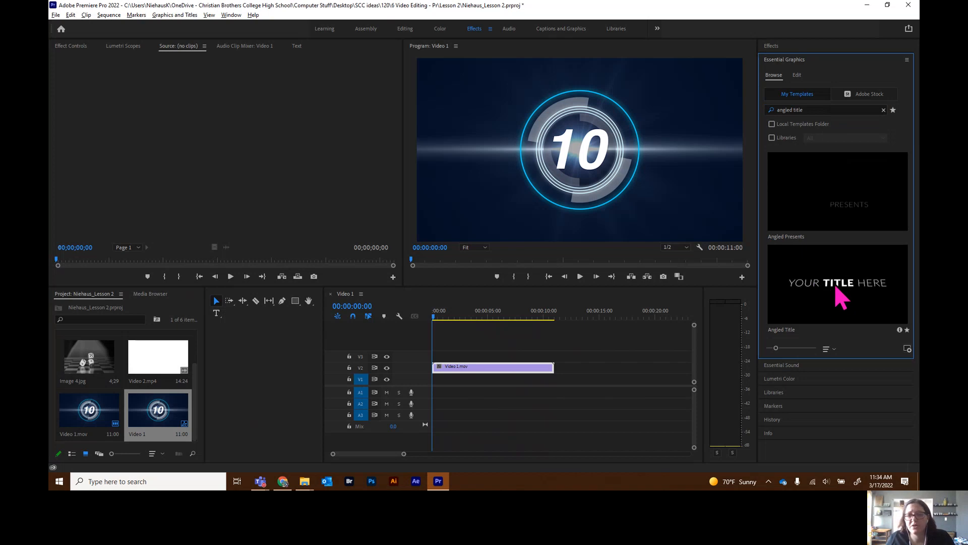
drag(837, 286, 563, 361)
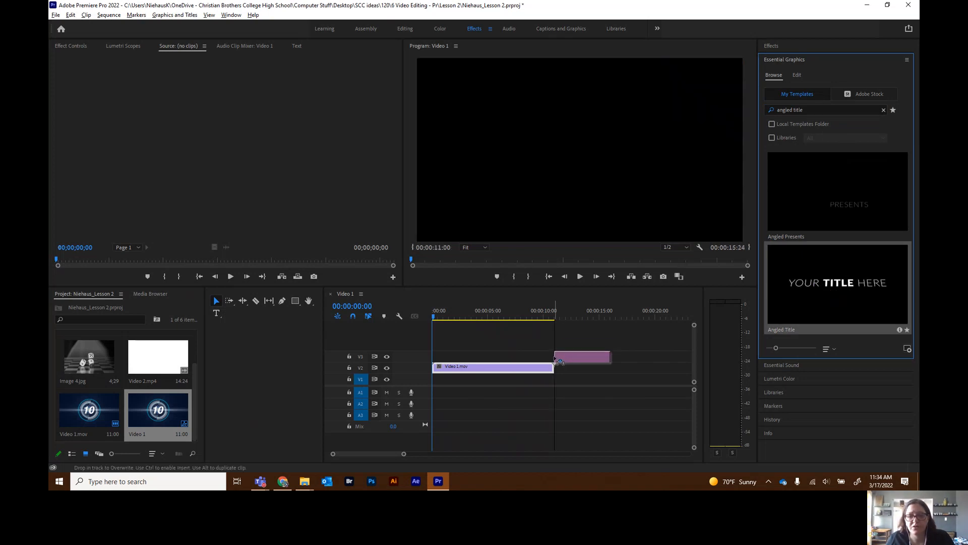
drag(556, 359, 558, 361)
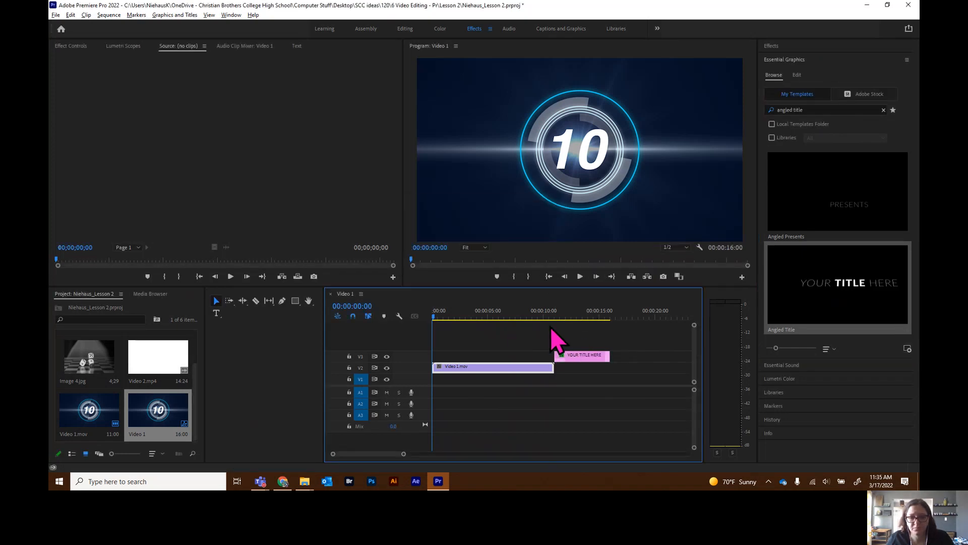
Step: Select the title clip on V3 and move the playhead to 00:00:10:24, at the end of the Video 1.mov clip
drag(435, 318, 527, 339)
click(578, 356)
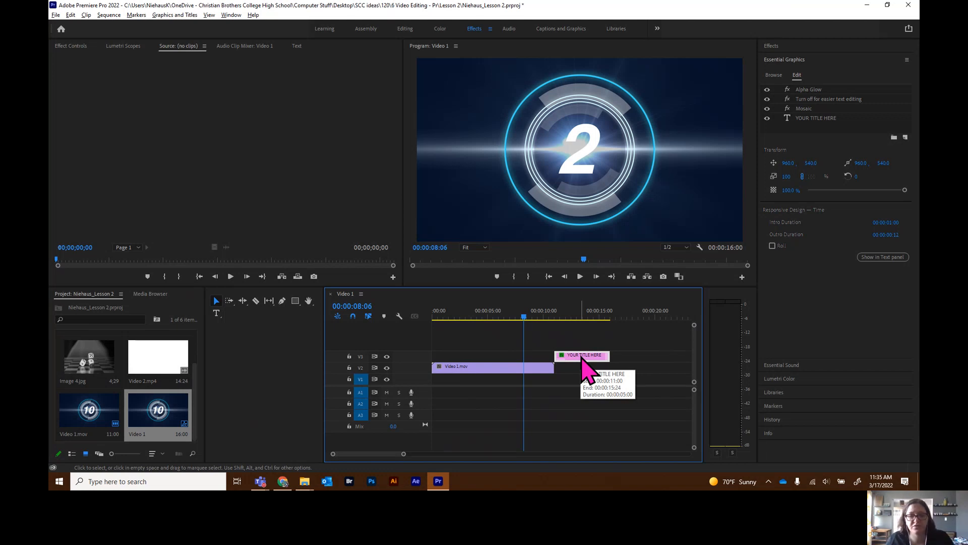
drag(522, 324, 555, 324)
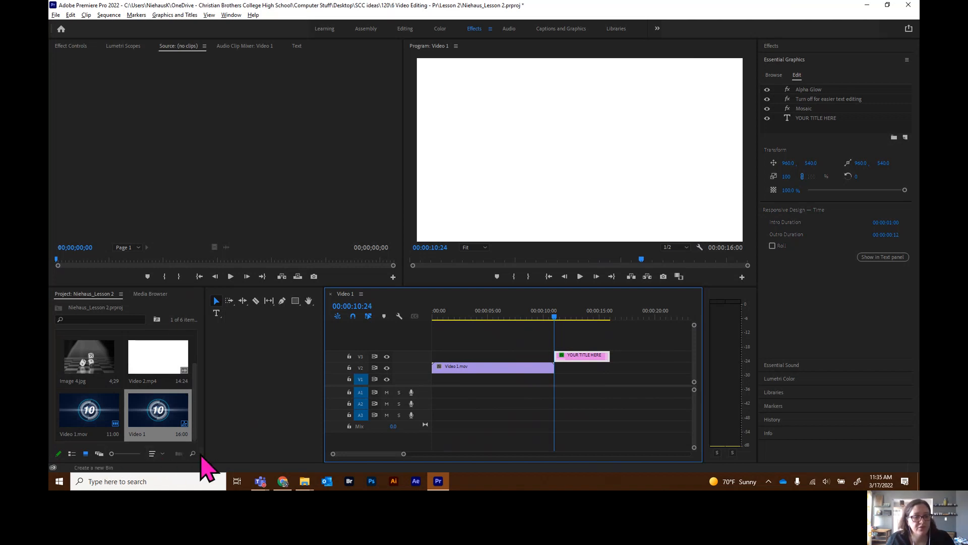
Step: Widen the project media area and the timeline by narrowing the tools area between them to a single column
drag(205, 445, 215, 445)
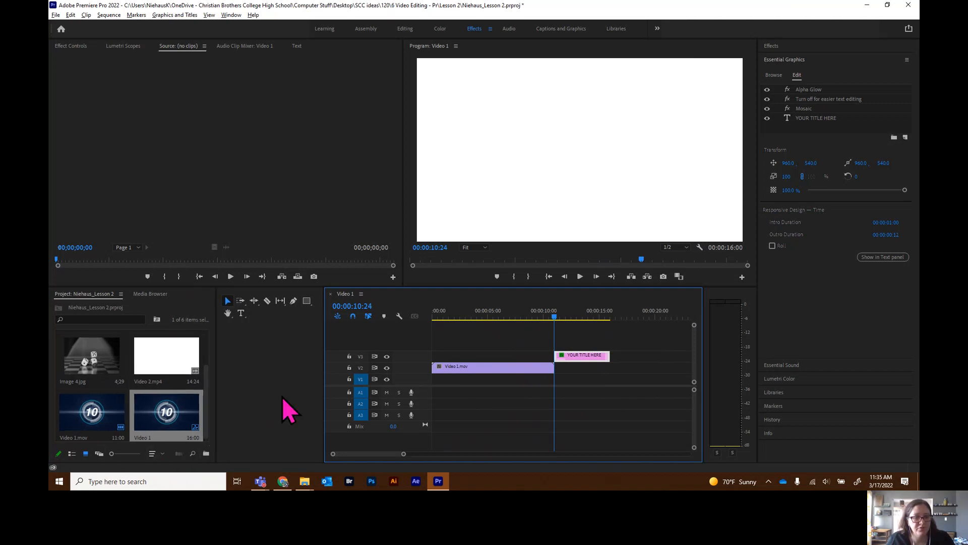
drag(324, 392, 250, 394)
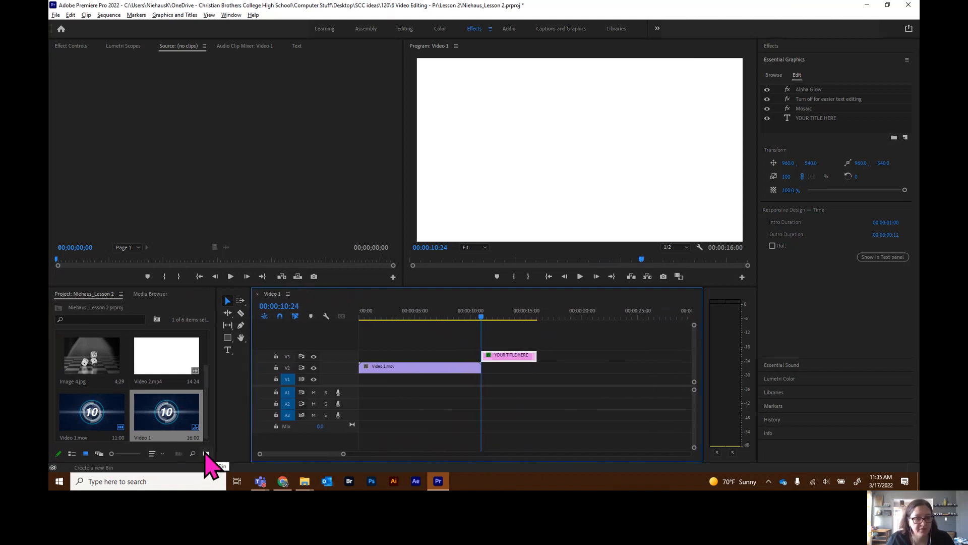
drag(216, 429, 227, 429)
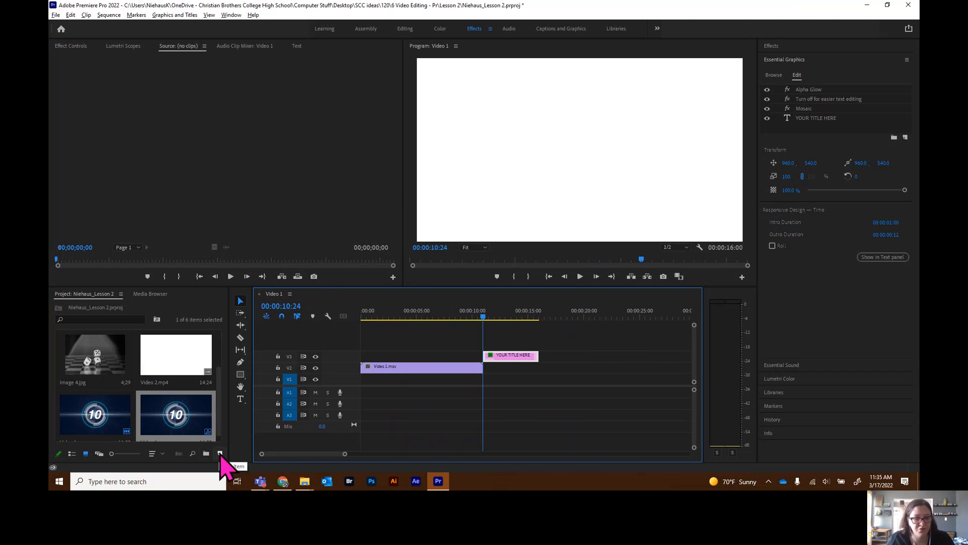
Step: Create a white 1920 x 1080 color matte named "White matte" and place it on track V1 directly beneath the title clip
click(220, 453)
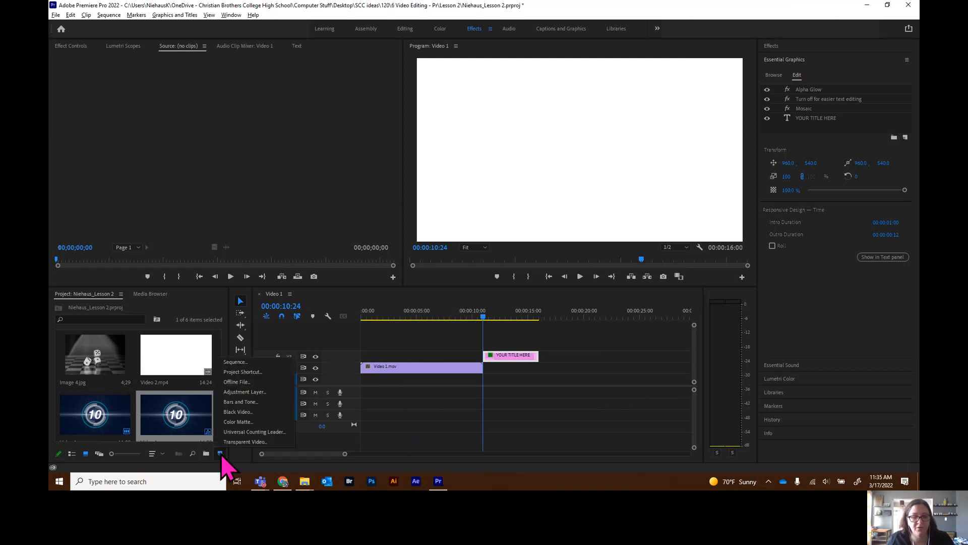
click(235, 423)
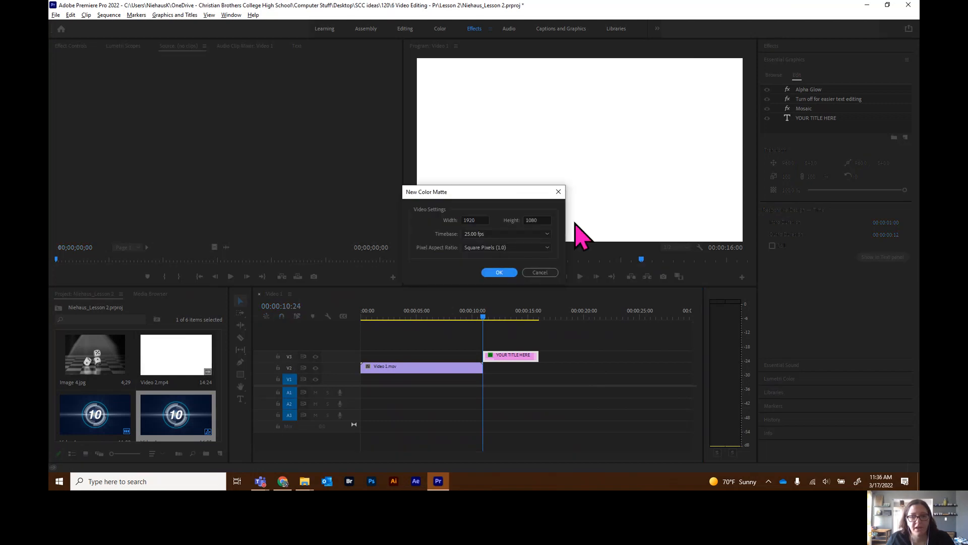
click(500, 273)
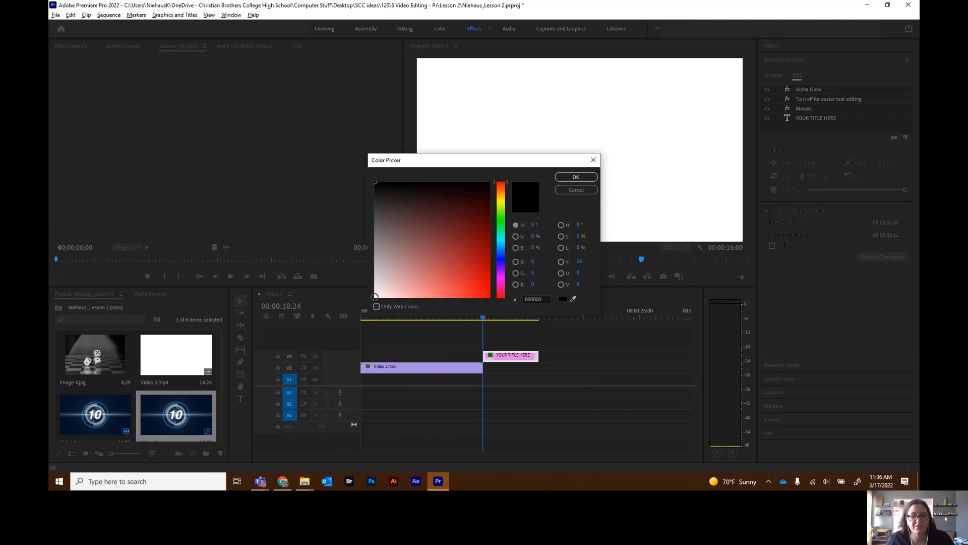
click(375, 182)
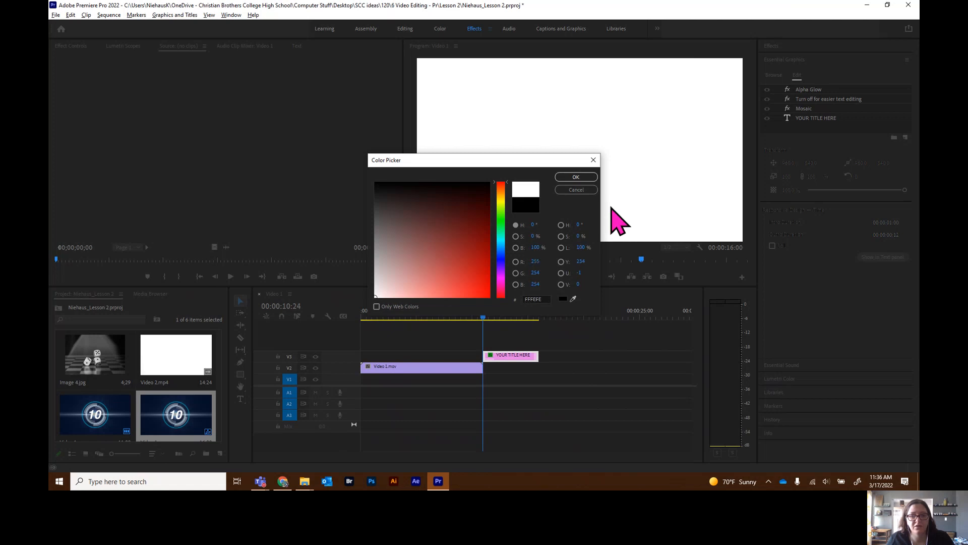
click(576, 177)
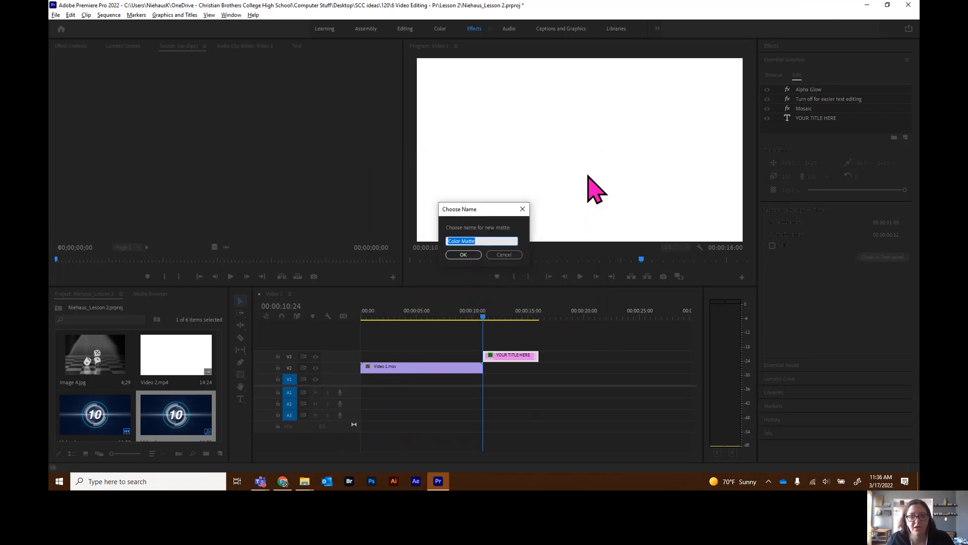
text(White matte)
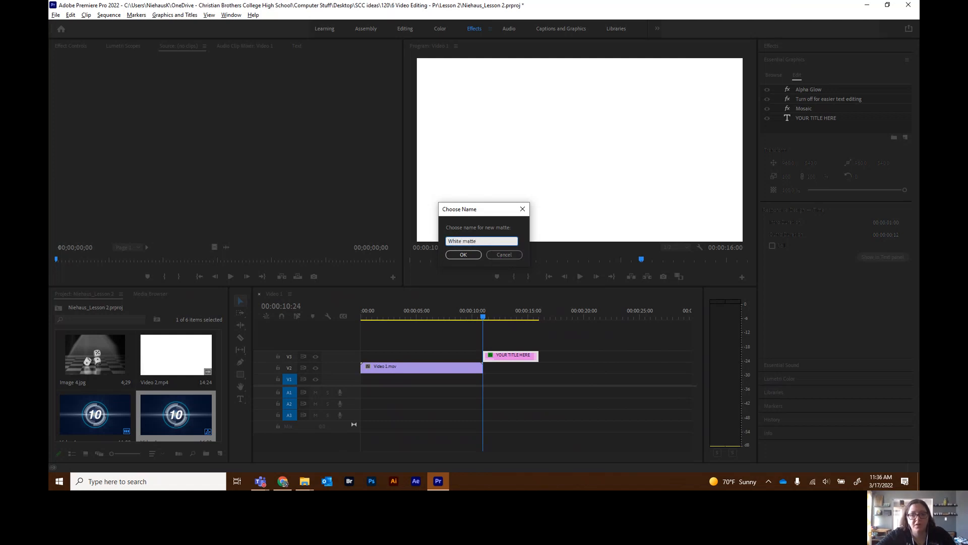
key(Return)
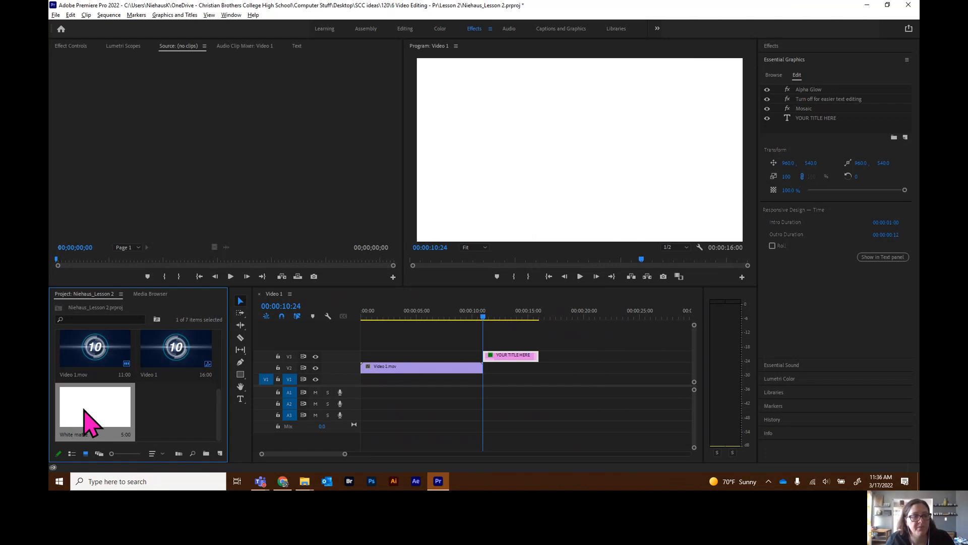
drag(95, 424, 489, 390)
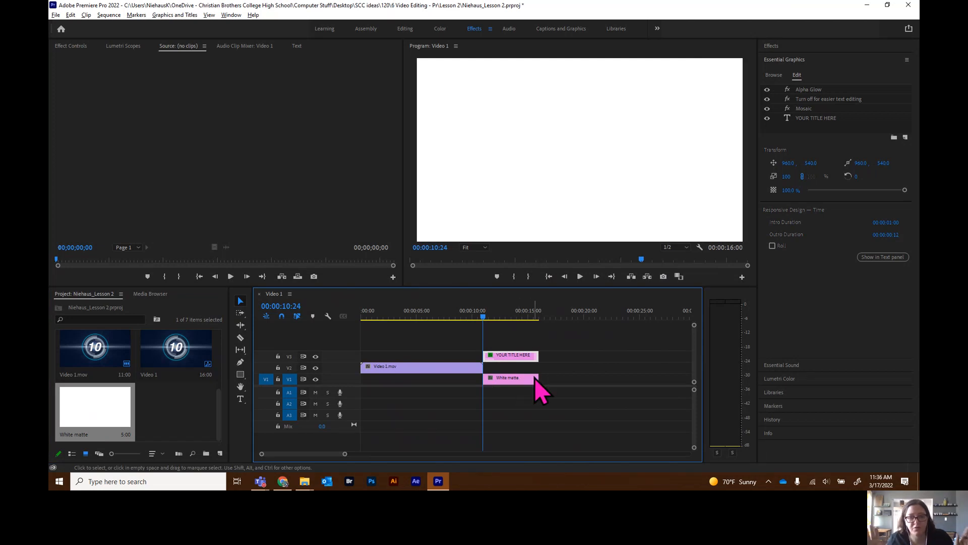
Step: Move the playhead to 00:00:13:16 and replace the placeholder text of the V3 title with "Black and White"
drag(485, 321, 513, 319)
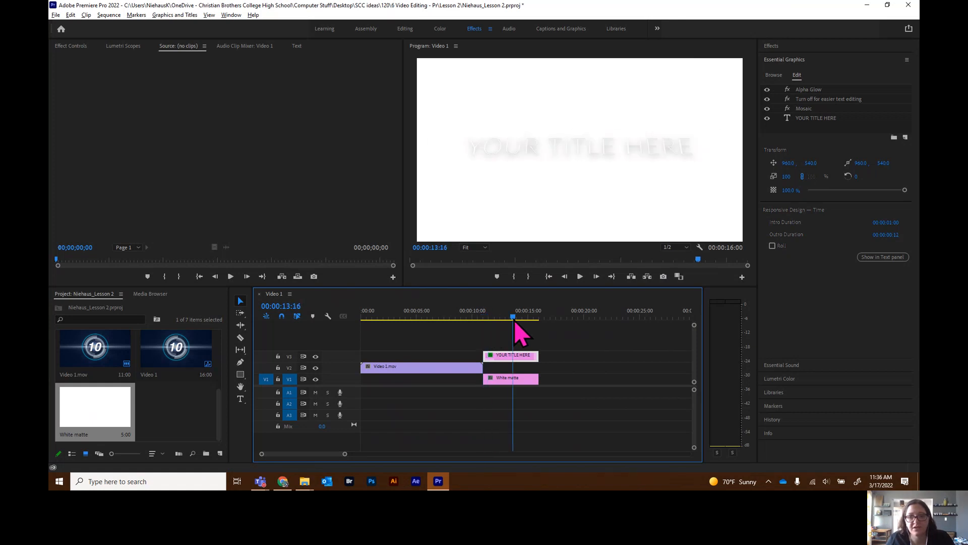
double_click(504, 356)
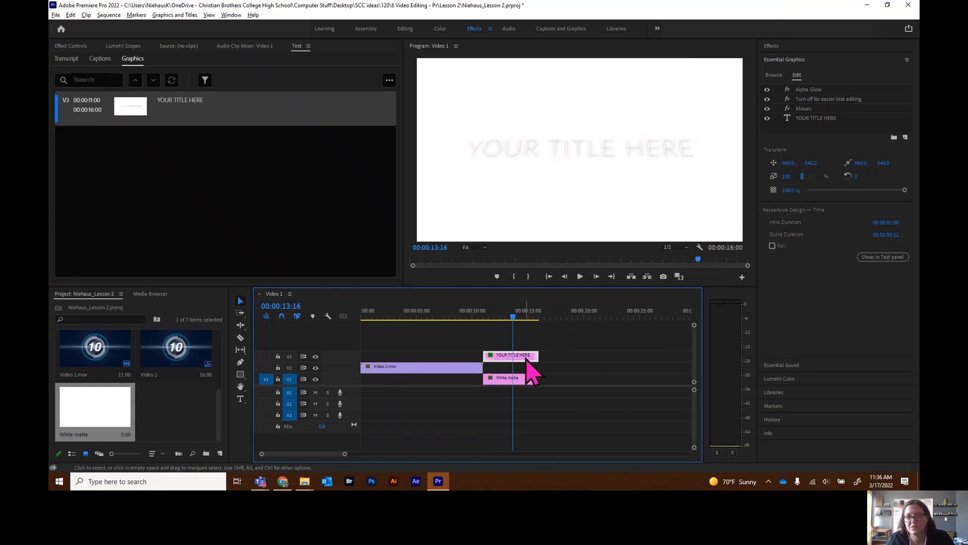
click(240, 398)
drag(475, 146, 700, 158)
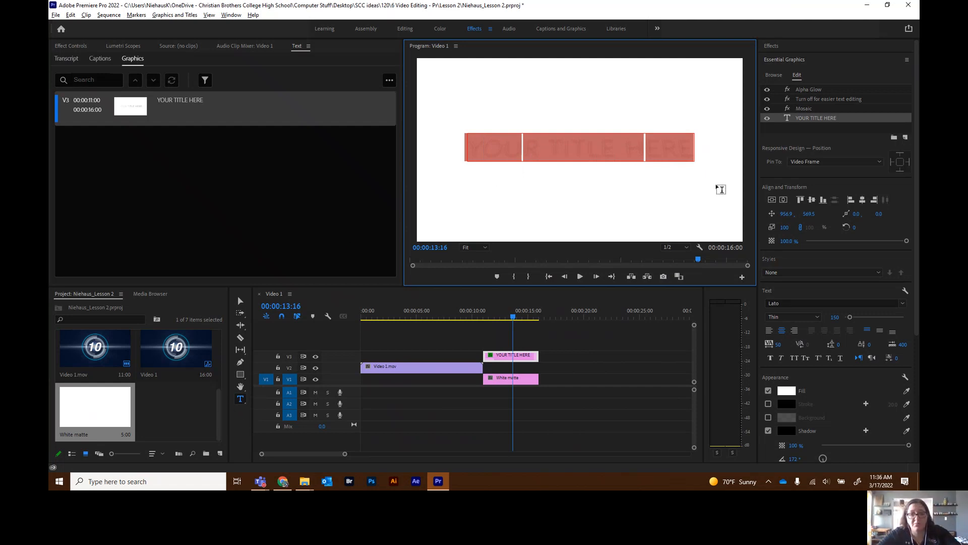
text(Black and White)
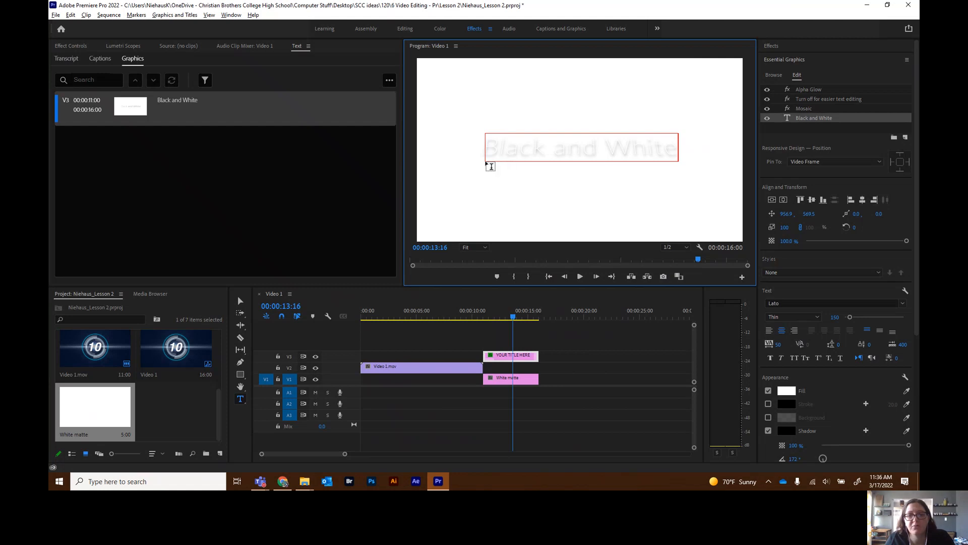
Step: Add a text box below the title line reading "by" plus the author's name, with font size 110 and centered alignment
drag(485, 163, 679, 187)
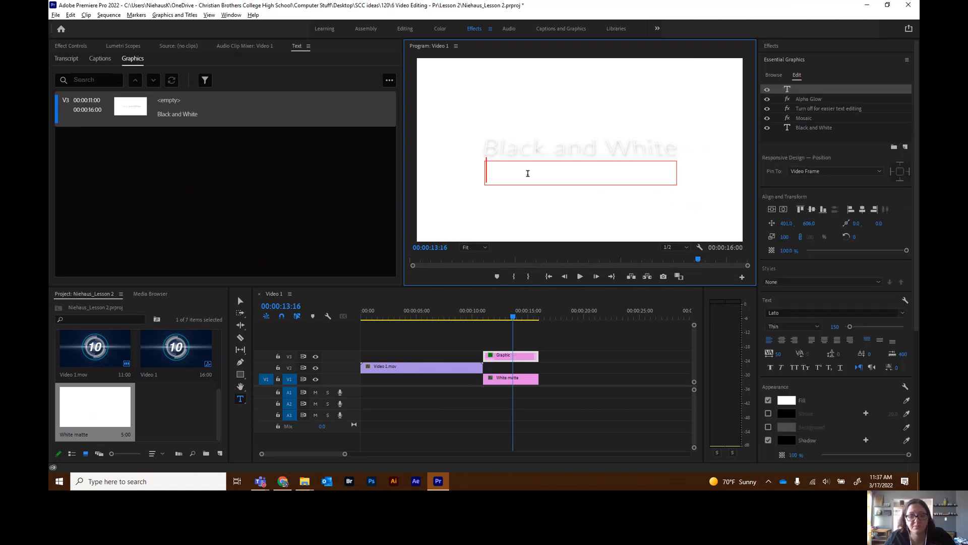
text(by Kat Niehaus)
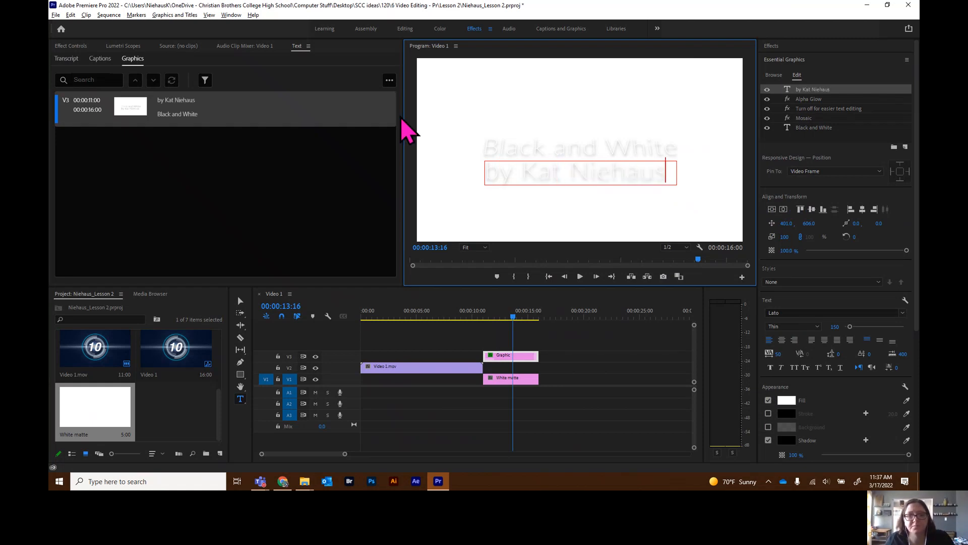
drag(668, 174, 482, 194)
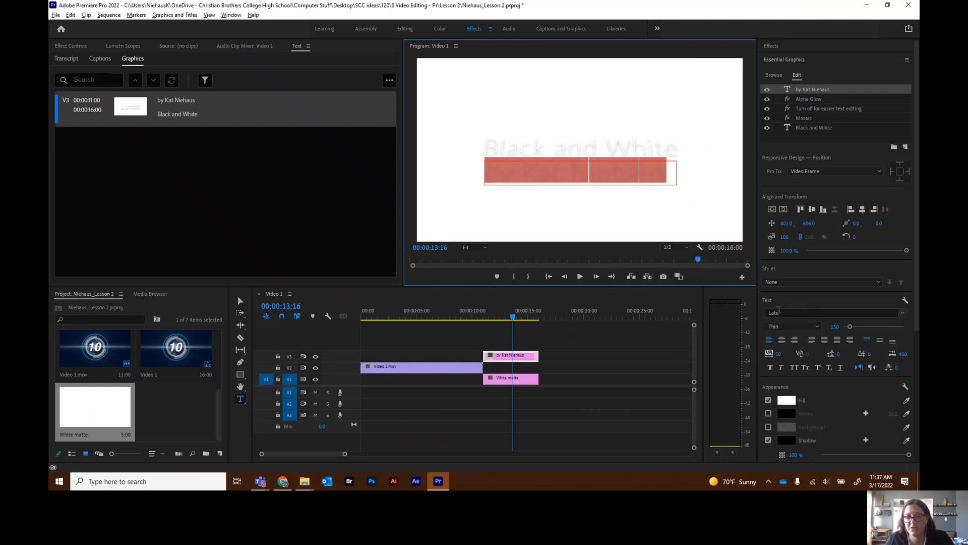
click(851, 329)
drag(851, 328, 850, 328)
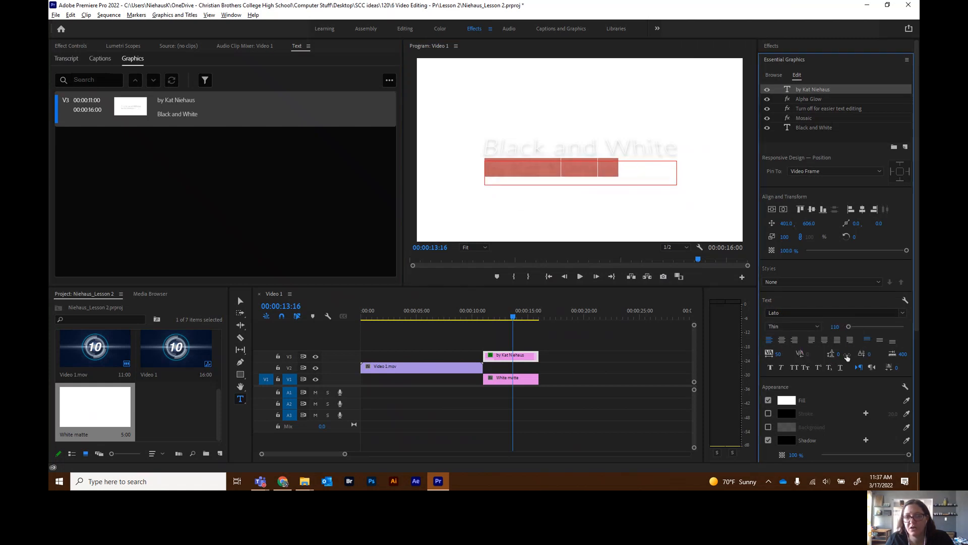
click(782, 341)
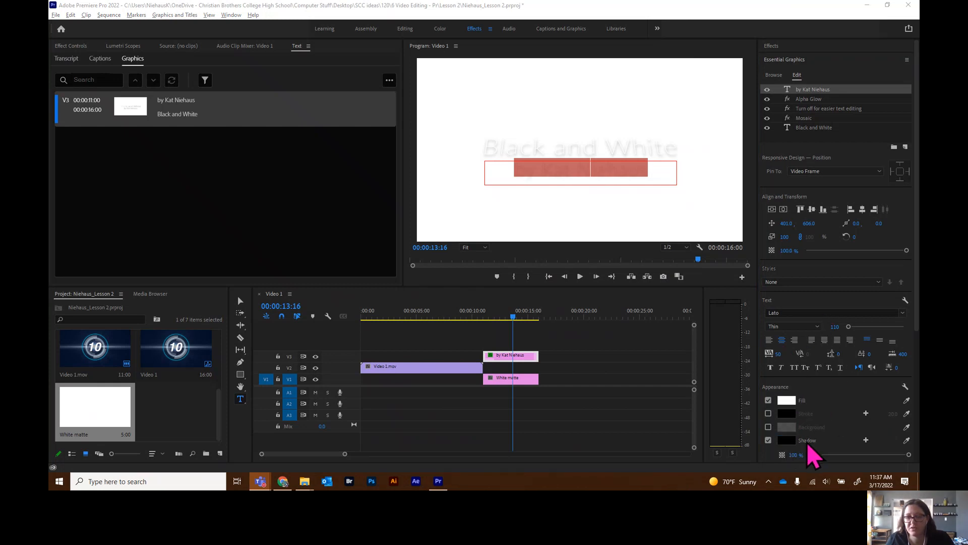
Step: Add an extra shadow to the byline text and check its look with the text deselected
click(867, 442)
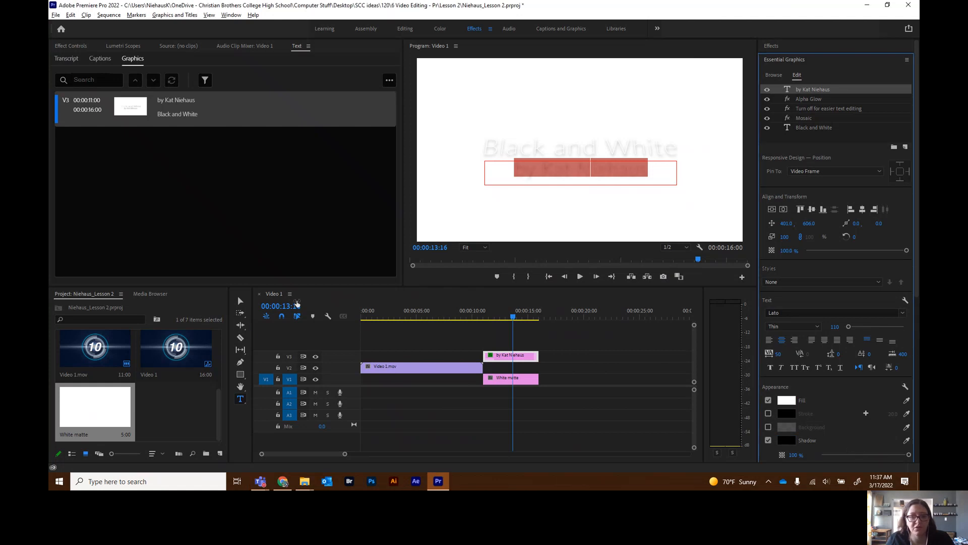
click(241, 301)
click(588, 217)
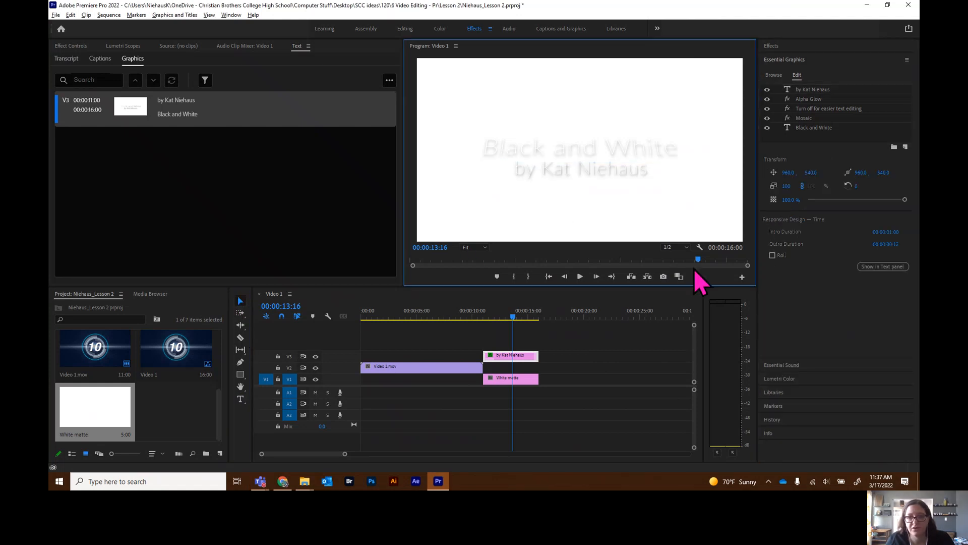
click(565, 177)
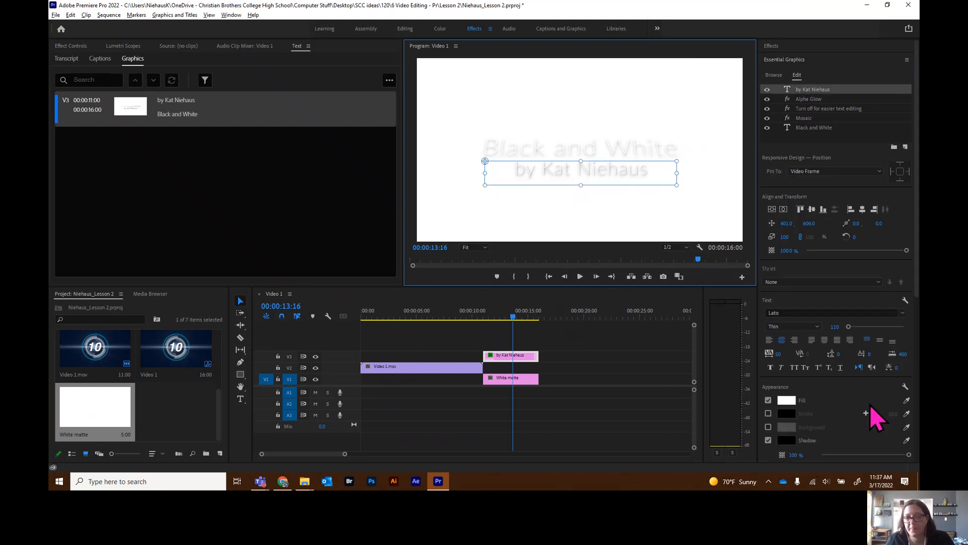
scroll(873, 411, down, 2)
scroll(873, 409, up, 2)
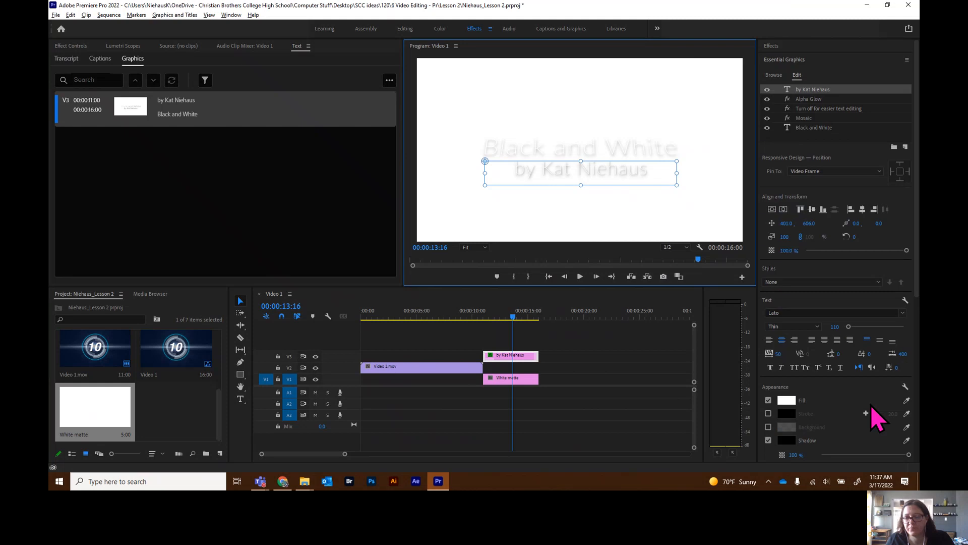
Step: Add an extra shadow to the "Black and White" text line and deselect it
click(578, 149)
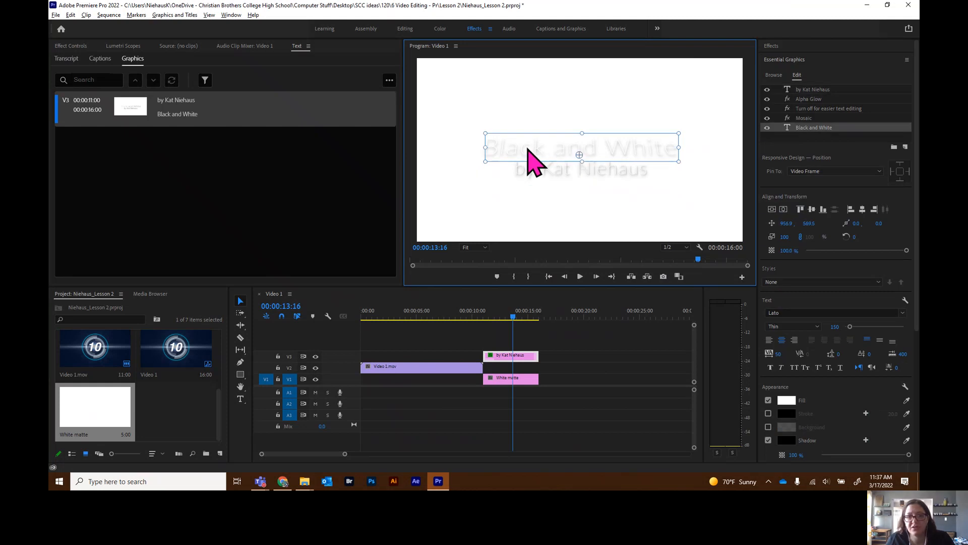
click(867, 440)
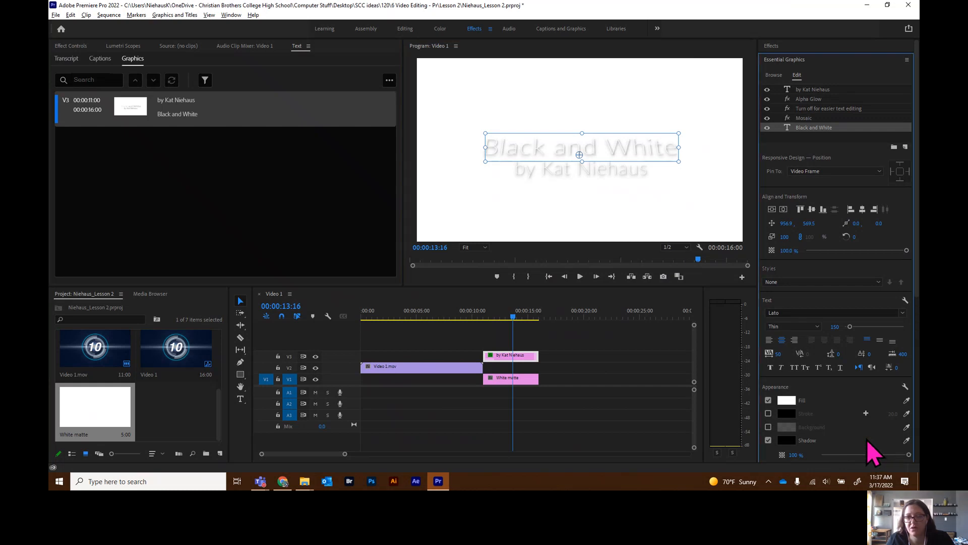
click(608, 212)
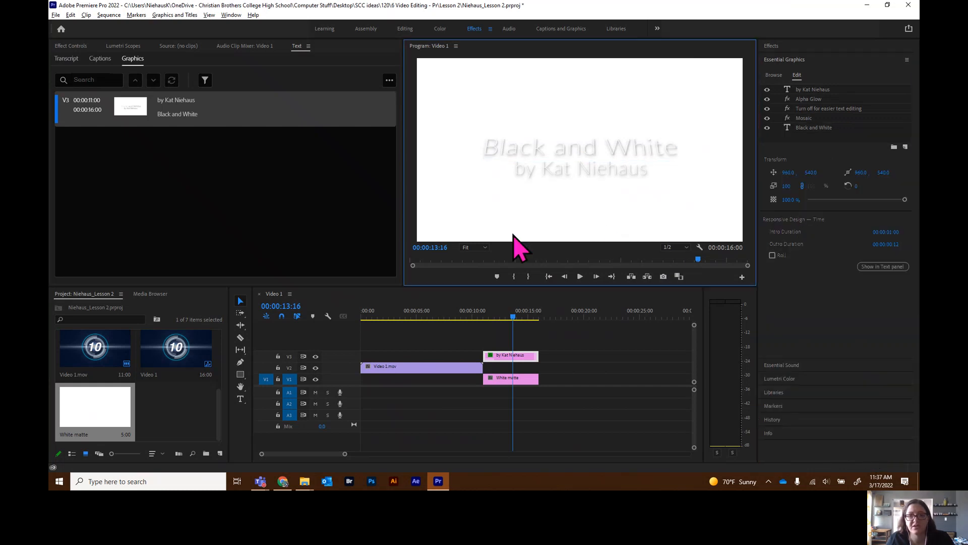
Step: Select the byline and scrub from the end of Video 1.mov into the title to preview its animation, stopping at 00:00:14:05
click(526, 168)
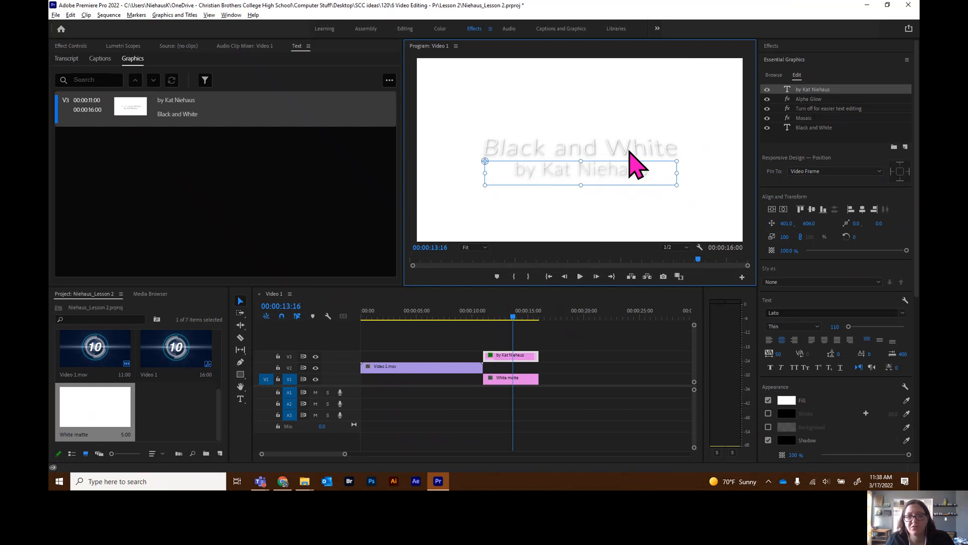
click(783, 373)
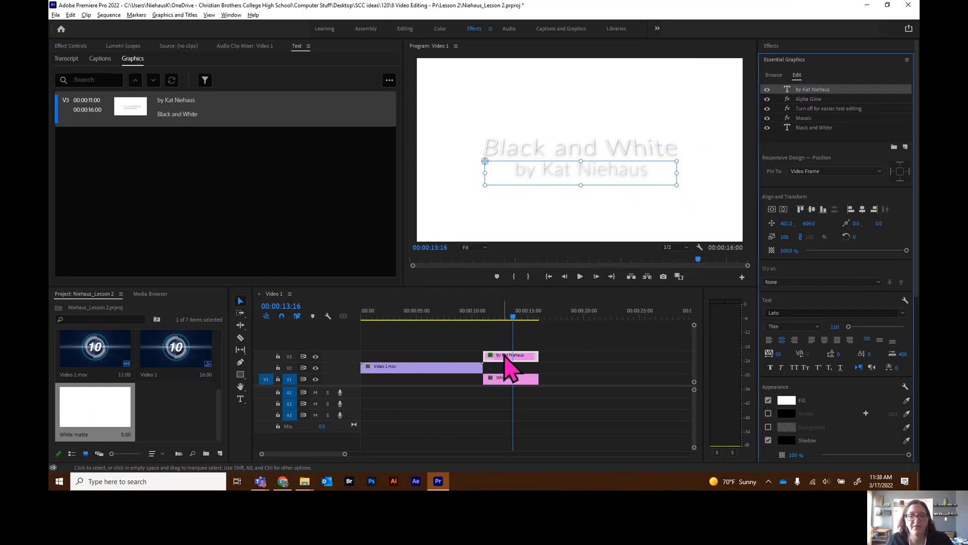
drag(511, 317, 474, 320)
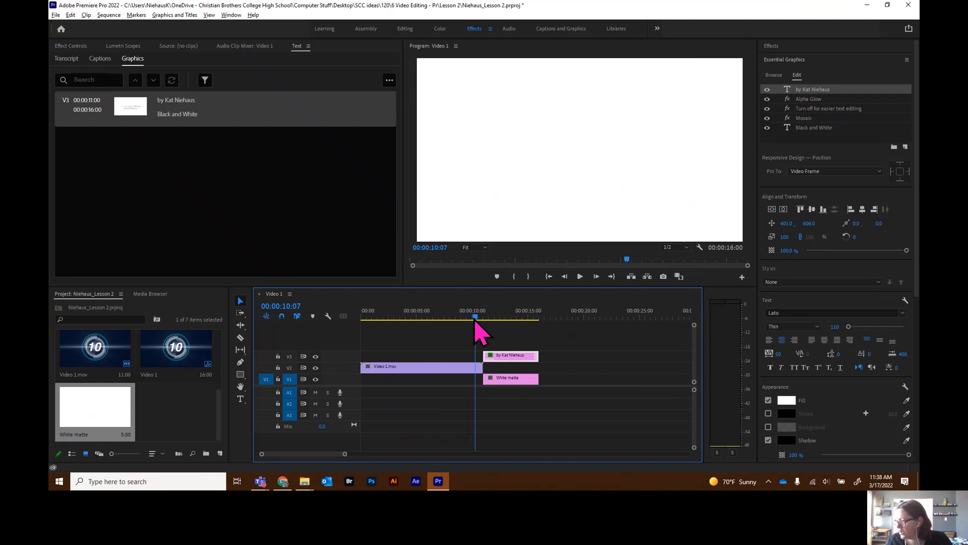
drag(481, 320, 519, 320)
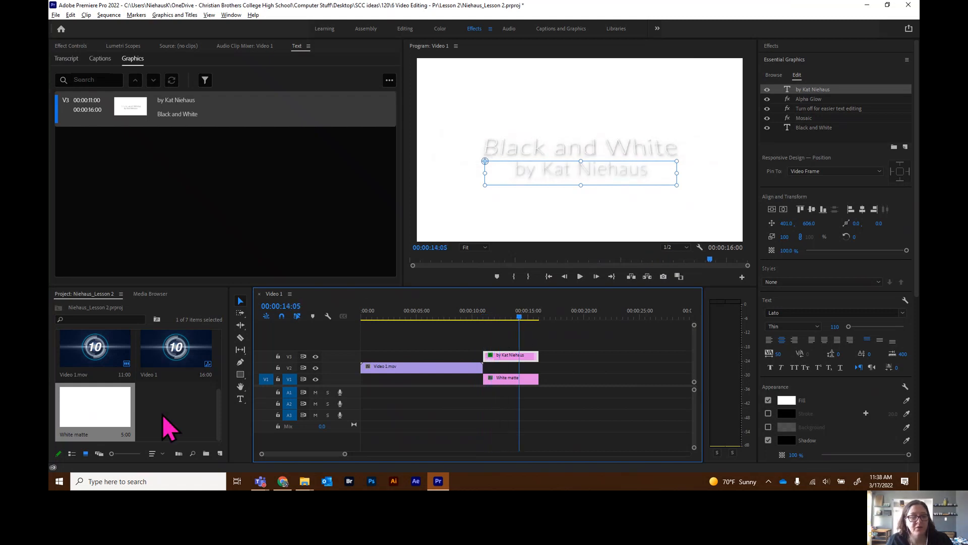
Step: Place Video 2.mp4 on track V2 directly after the title clip and scrub to 00:00:18:11 to preview it
scroll(161, 425, down, 4)
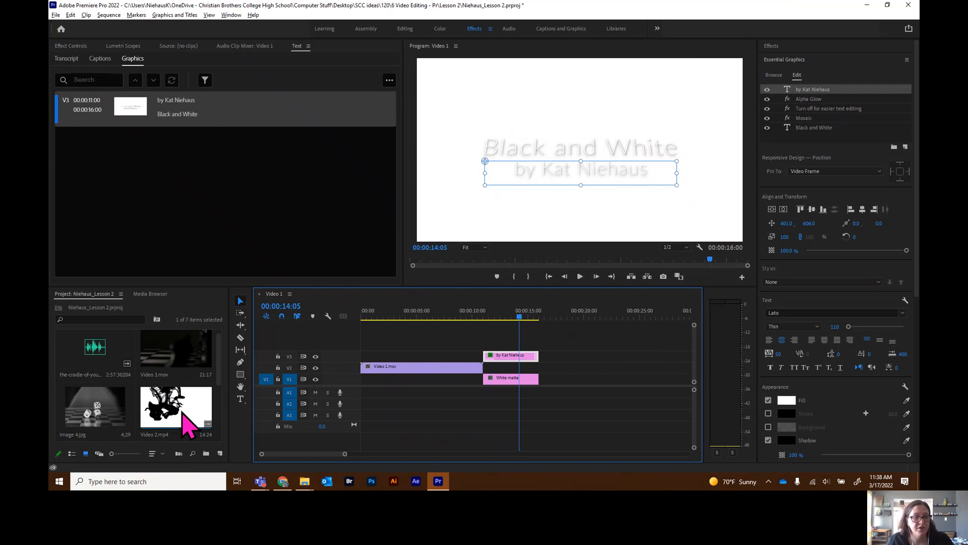
click(180, 421)
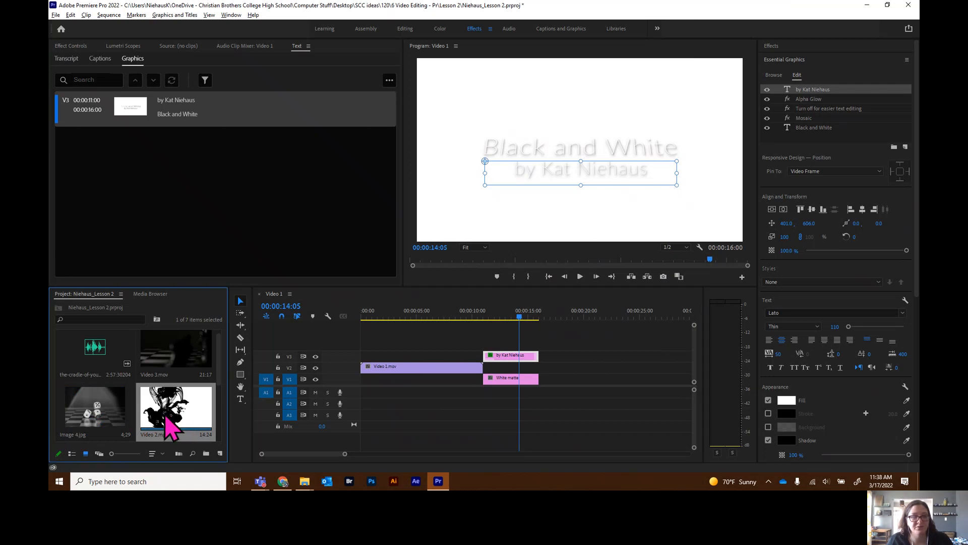
drag(178, 421, 543, 375)
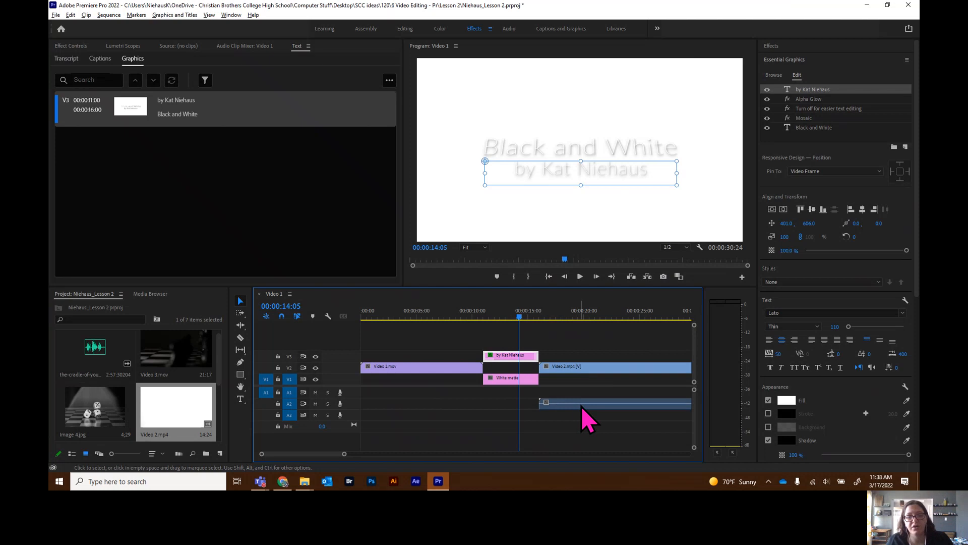
click(524, 319)
drag(523, 318, 567, 317)
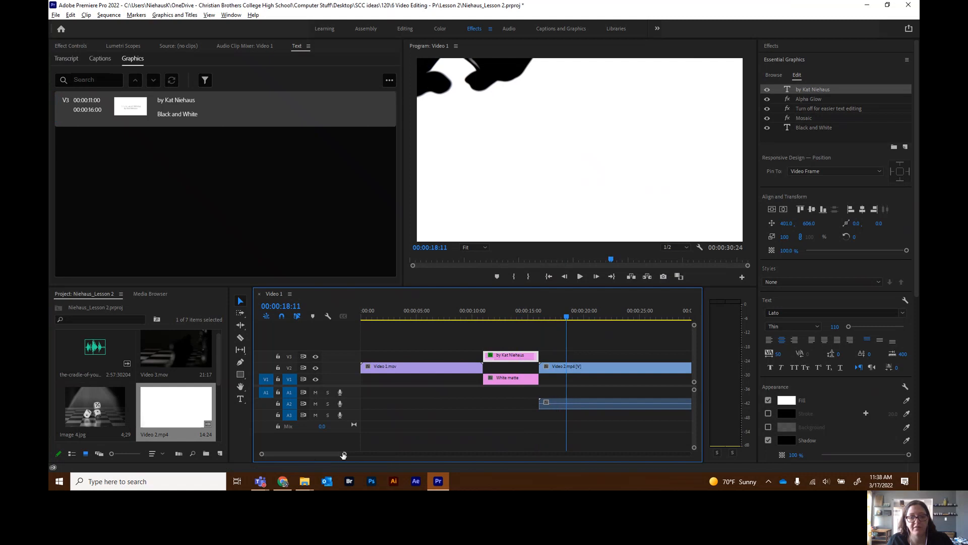
Step: Unlink the audio of Video 2.mp4 from its video and select only the audio clip on track A2
drag(344, 455, 368, 455)
click(539, 402)
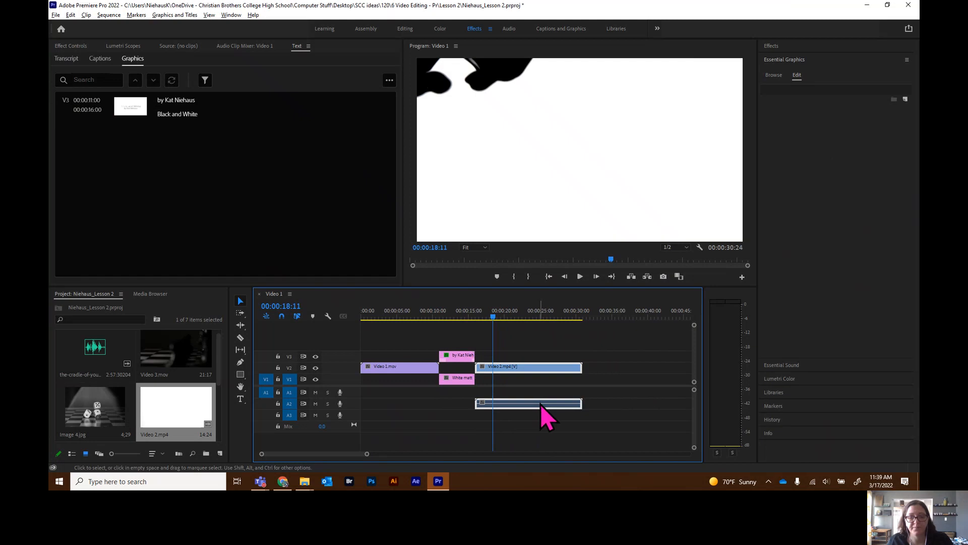
right_click(541, 406)
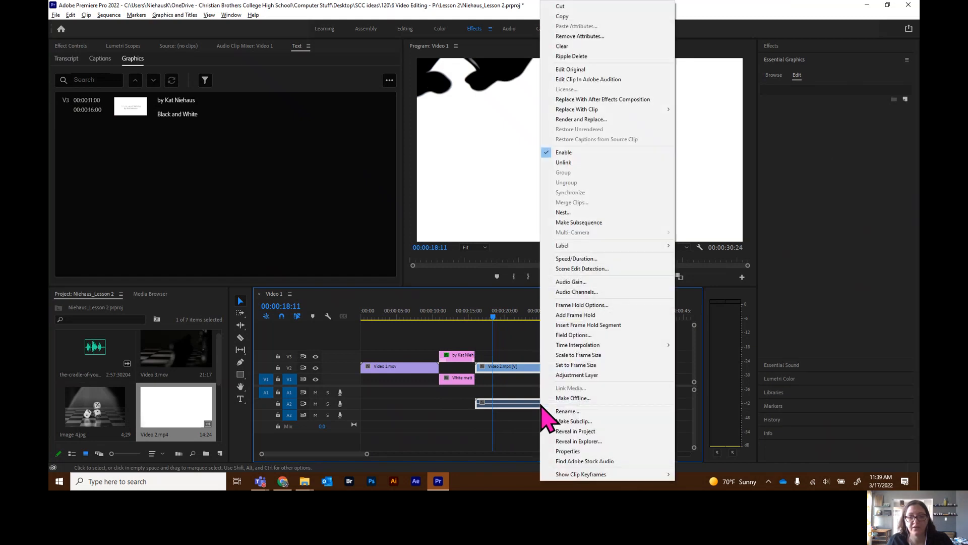
click(565, 162)
click(523, 405)
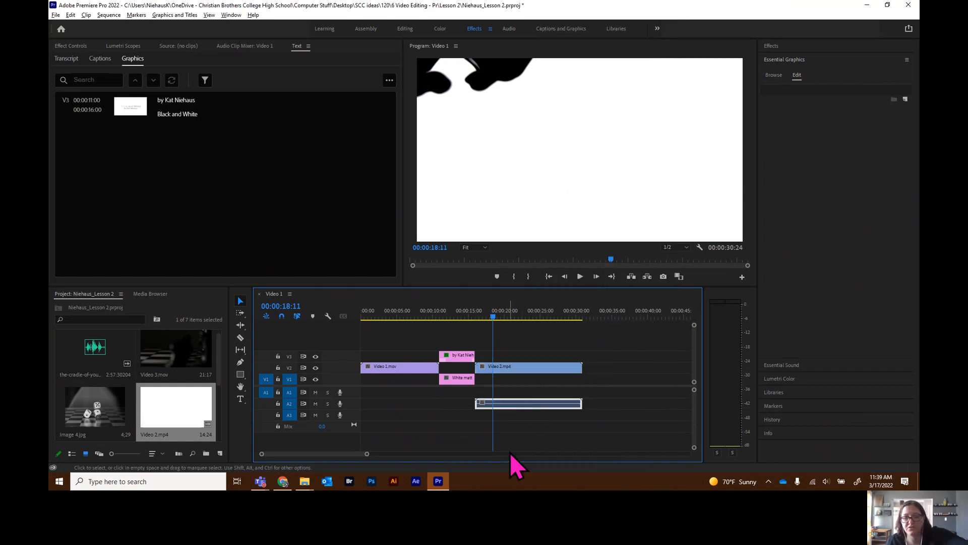
Step: Delete the unlinked audio of Video 2.mp4 from track A2 and select its video clip on V2
key(Delete)
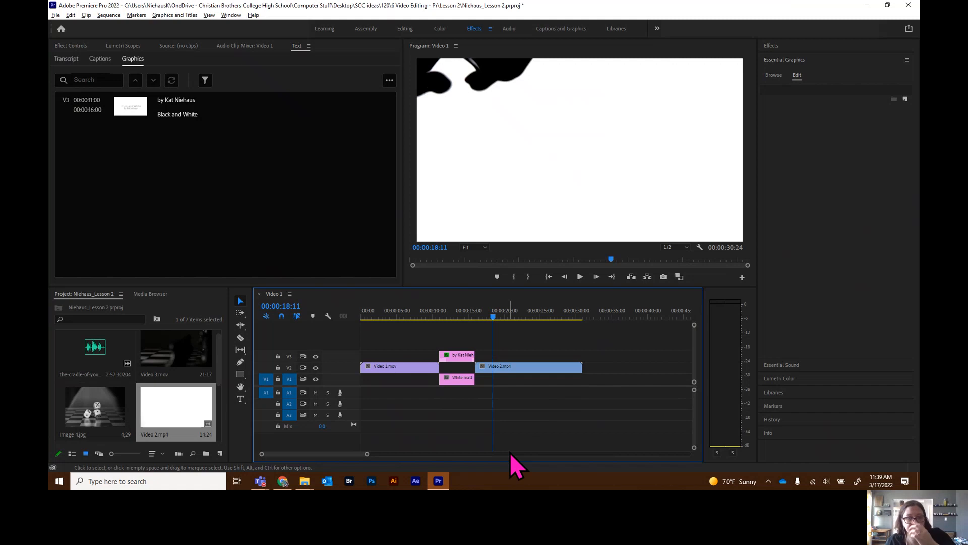
click(527, 371)
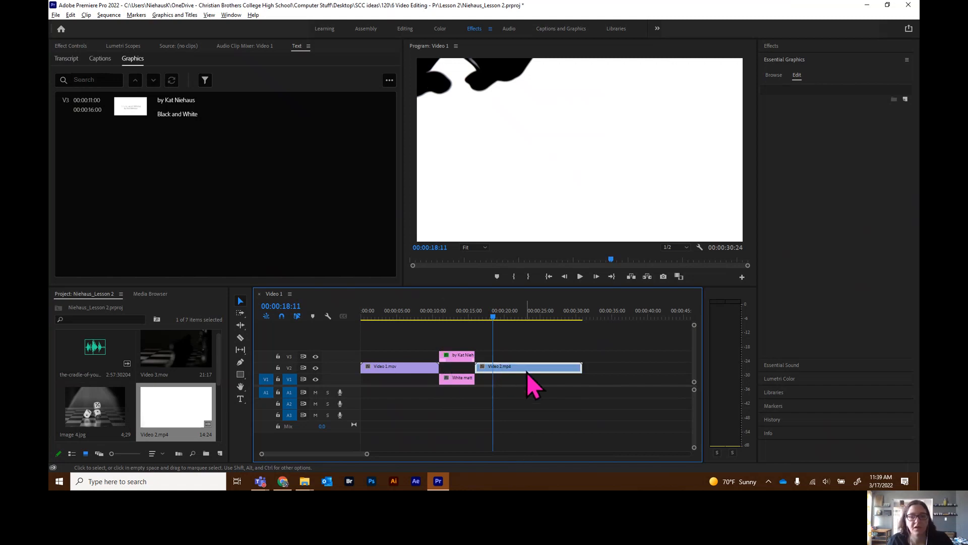
Step: Open the Video 2.mp4 clip in the source monitor and scrub through its footage to 00:00:12:21
double_click(526, 373)
mouse_move(110, 260)
mouse_down()
mouse_move(50, 259)
mouse_move(283, 244)
mouse_move(402, 263)
mouse_move(396, 283)
mouse_move(299, 261)
mouse_move(168, 257)
mouse_up()
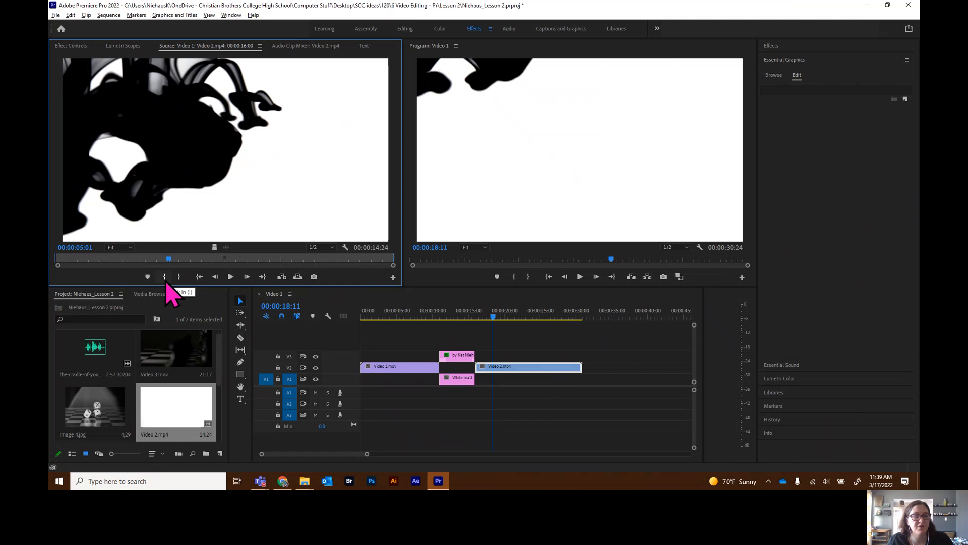
click(166, 283)
drag(169, 258, 299, 259)
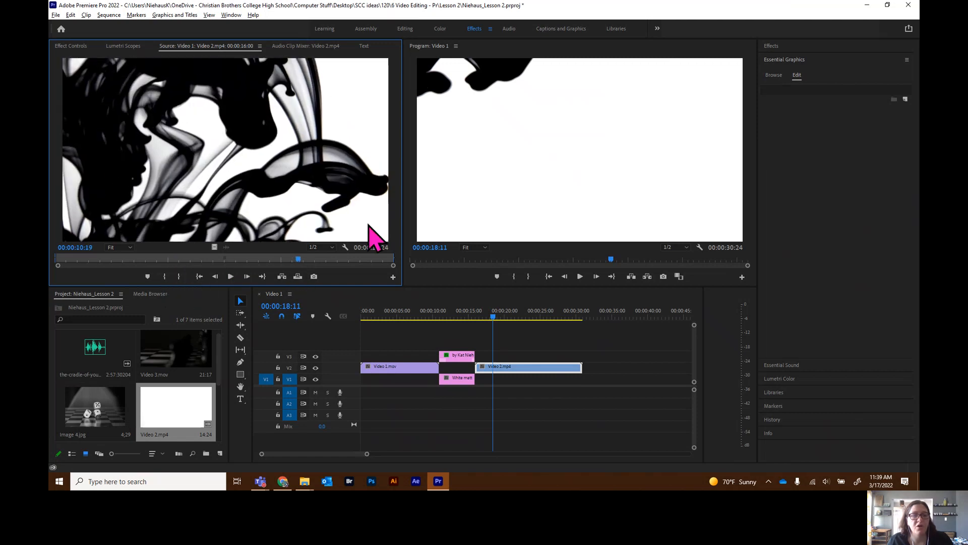
drag(298, 260, 346, 259)
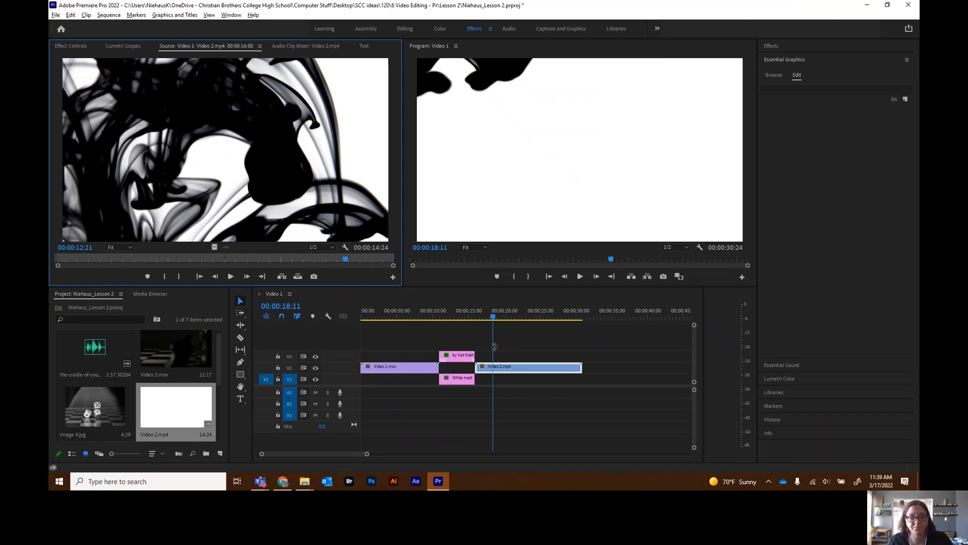
Step: Scrub the sequence back into Video 1.mov, stop at 00:00:08:06 and deselect the Video 2.mp4 clip
drag(494, 318, 402, 335)
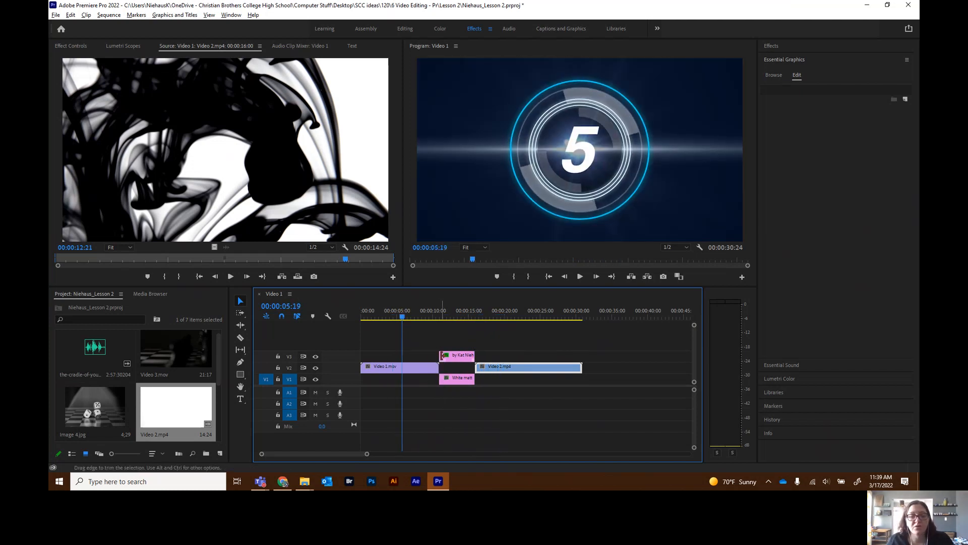
drag(400, 318, 419, 317)
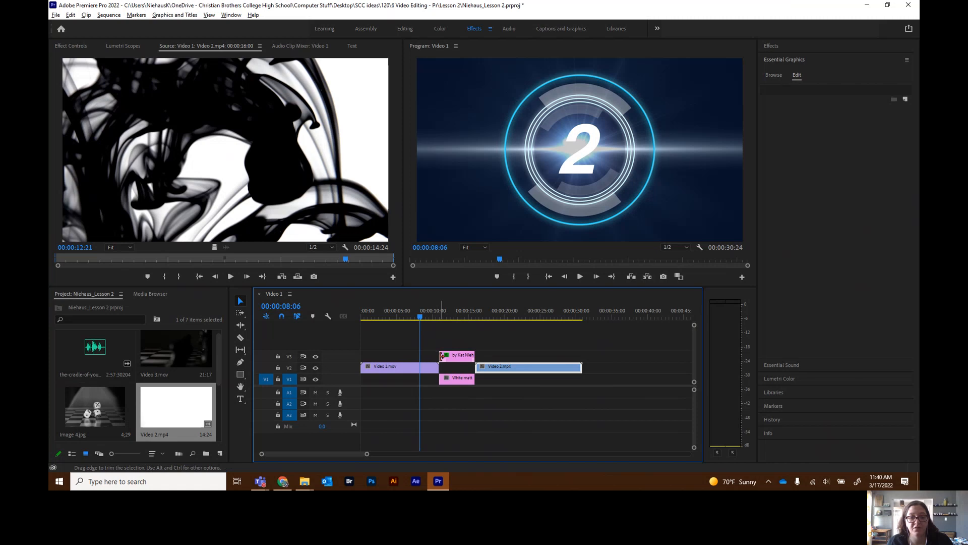
click(463, 367)
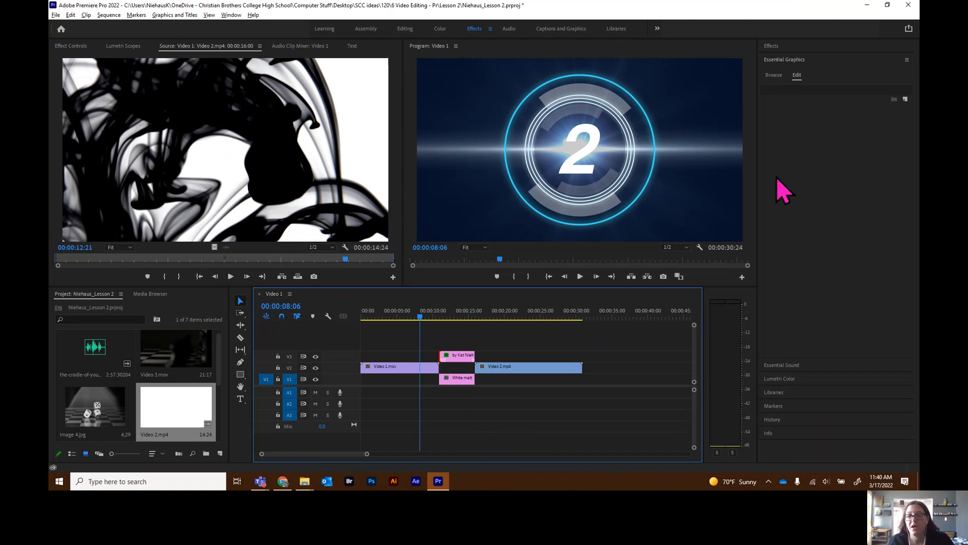
Step: Search the effects for "film" and apply the Film Dissolve transition to the start of the title clip on V3
click(773, 46)
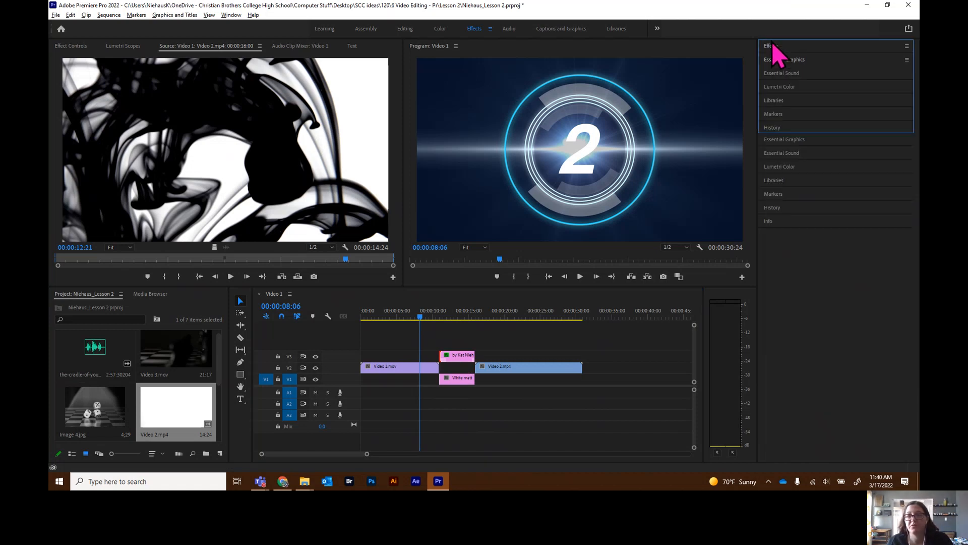
click(805, 58)
text(film)
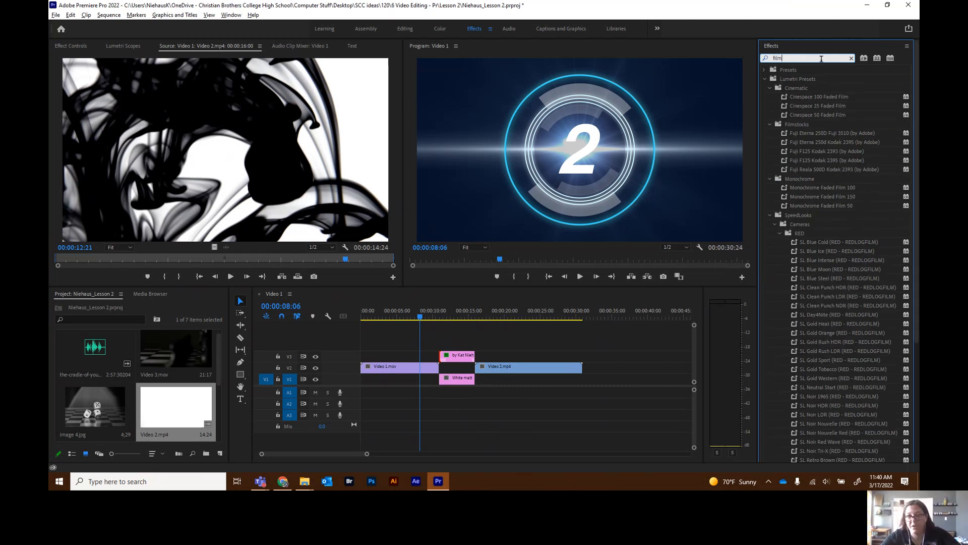
scroll(813, 146, down, 2)
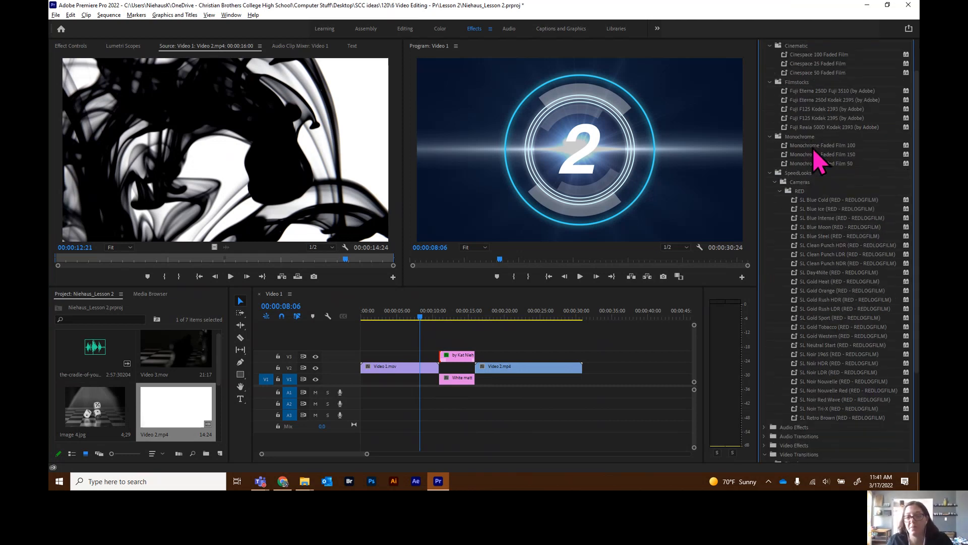
scroll(818, 426, down, 2)
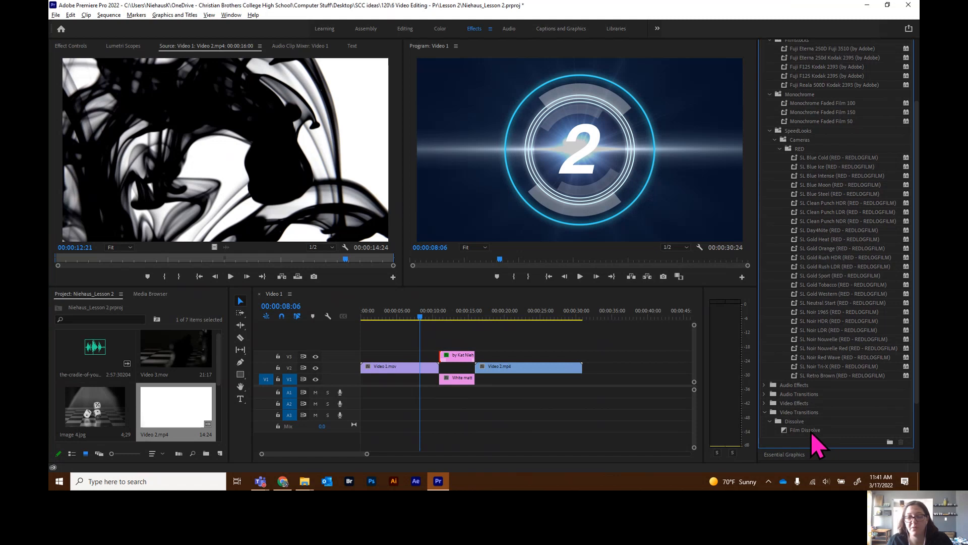
click(811, 432)
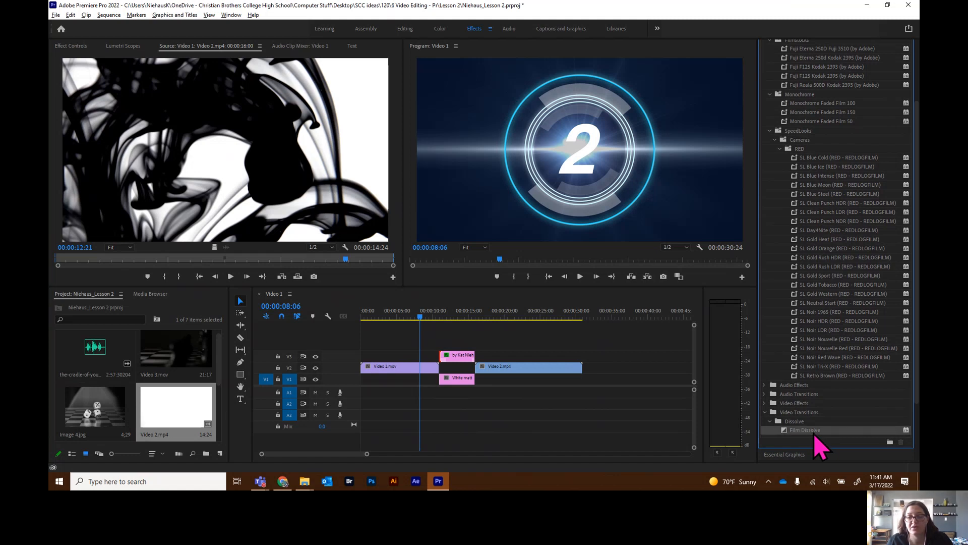
drag(817, 433, 446, 360)
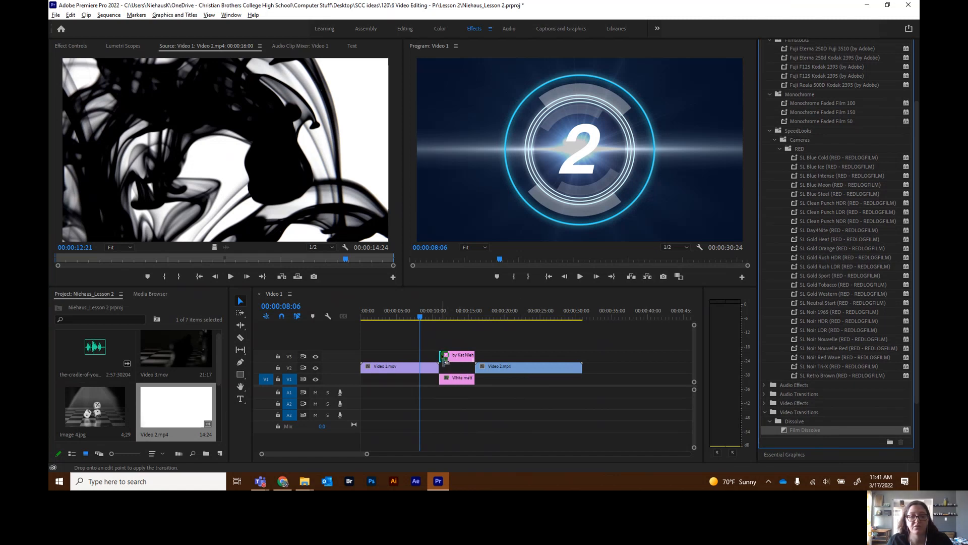
drag(446, 360, 446, 360)
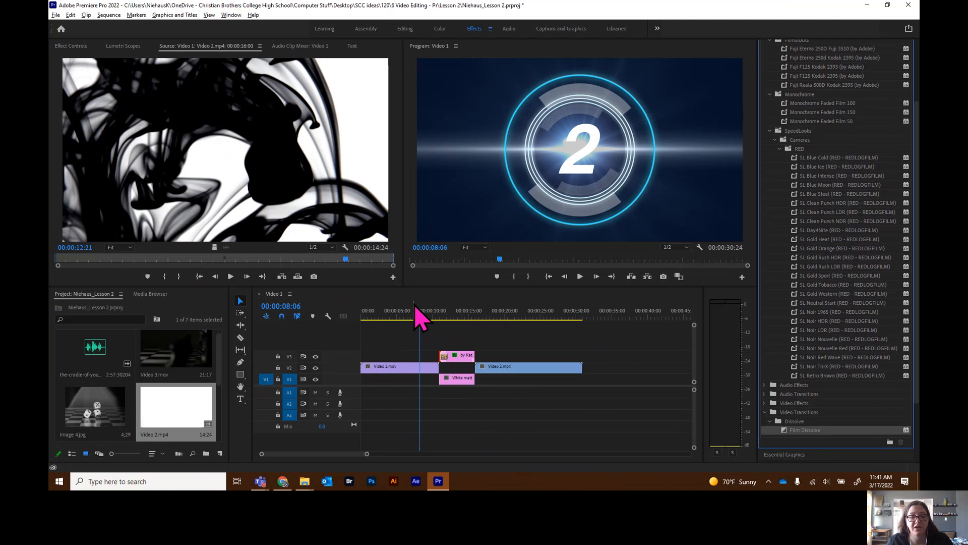
Step: Scrub through the title's dissolve into Video 2.mp4 and back to the title's end at 00:00:15:22
mouse_move(420, 317)
mouse_down()
mouse_move(450, 319)
mouse_move(431, 317)
mouse_up()
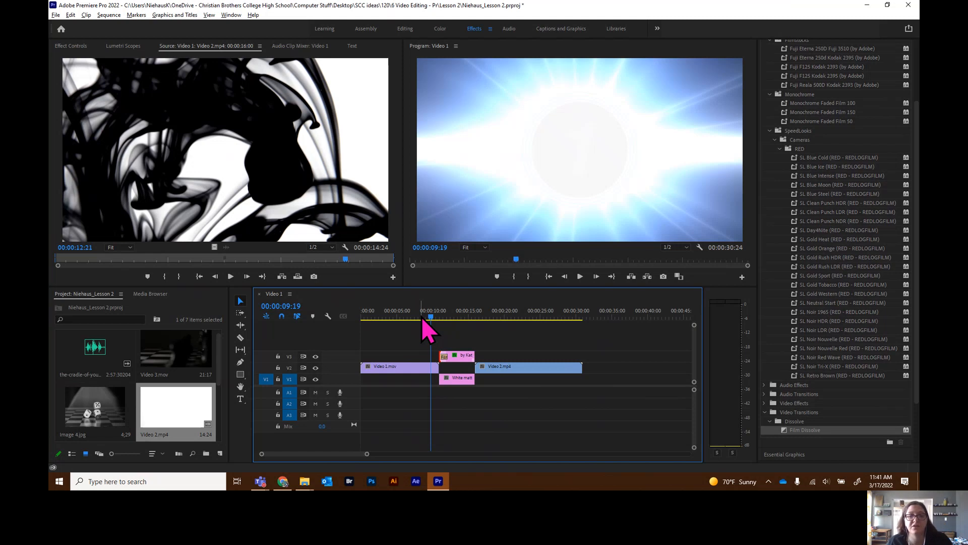
drag(431, 318, 523, 331)
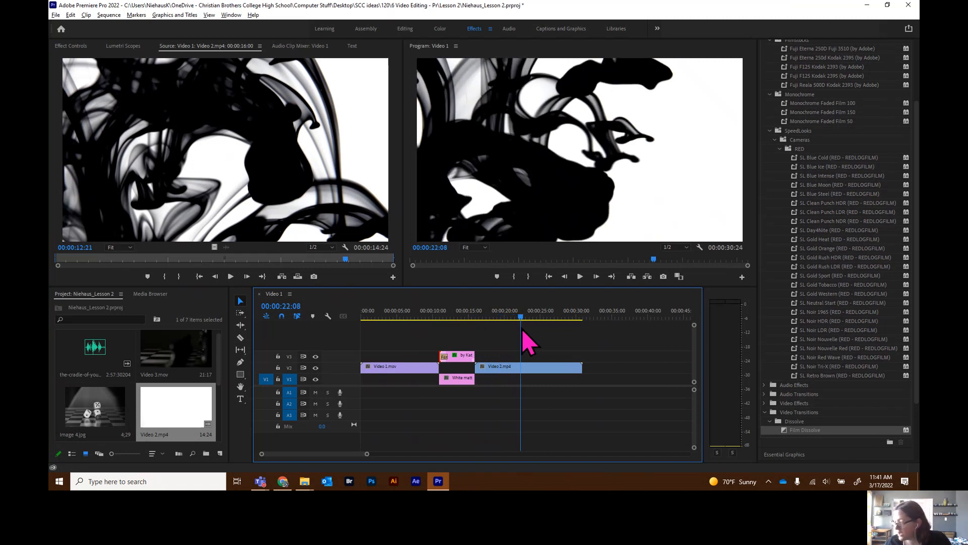
drag(523, 331, 476, 333)
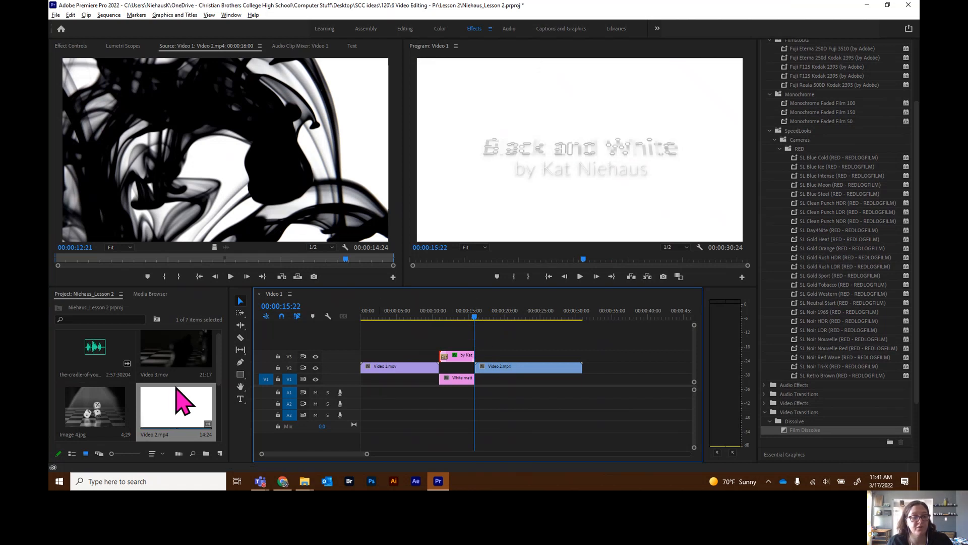
Step: Place Video 3.mov on track V2 directly after Video 2.mp4 and move the playhead to 00:00:30:11
click(177, 360)
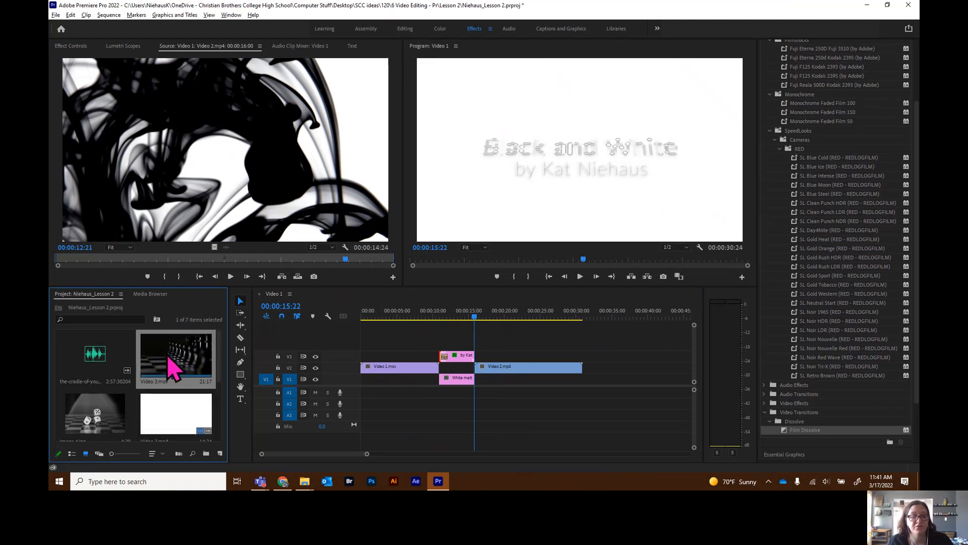
drag(176, 360, 593, 374)
drag(474, 318, 579, 336)
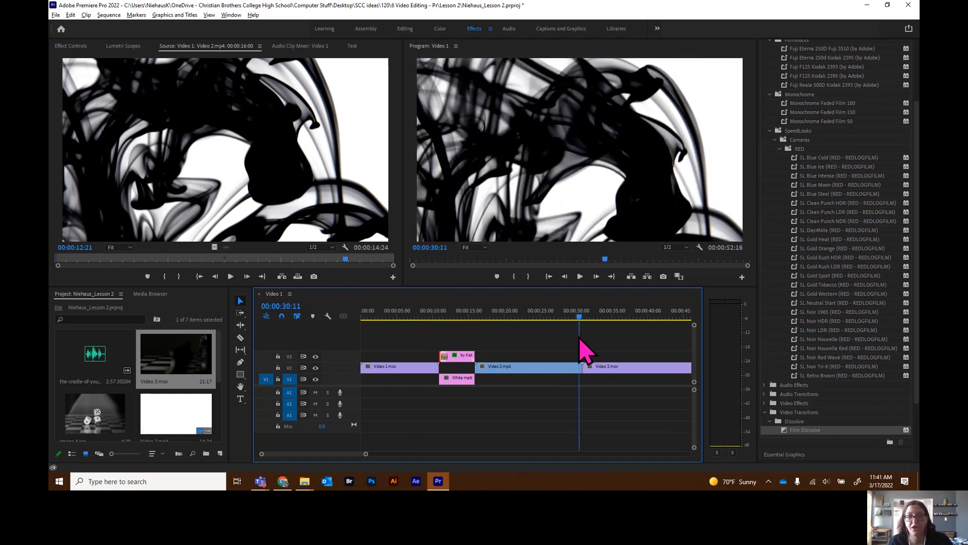
Step: Collapse the Lumetri Presets and clear the "film" search so that all effect categories are listed
scroll(787, 182, up, 2)
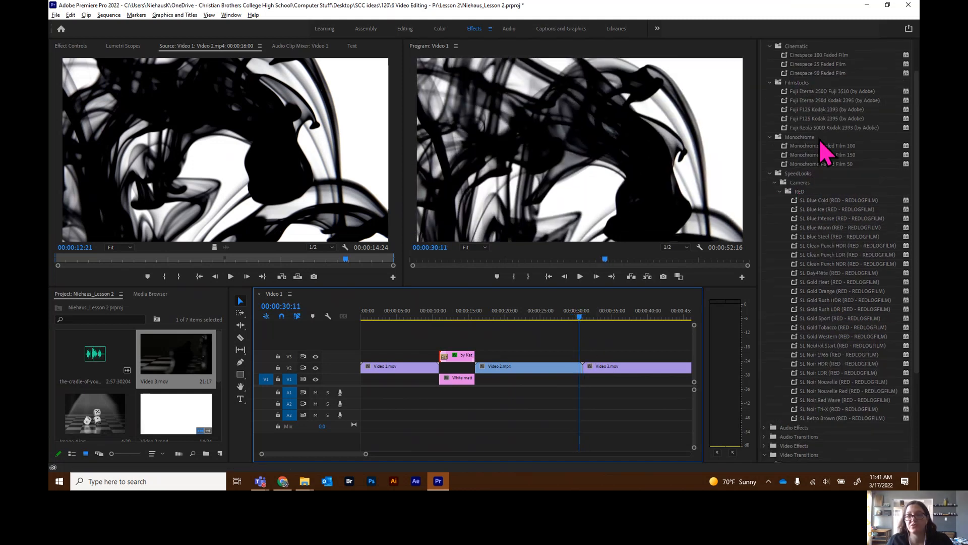
scroll(919, 98, up, 3)
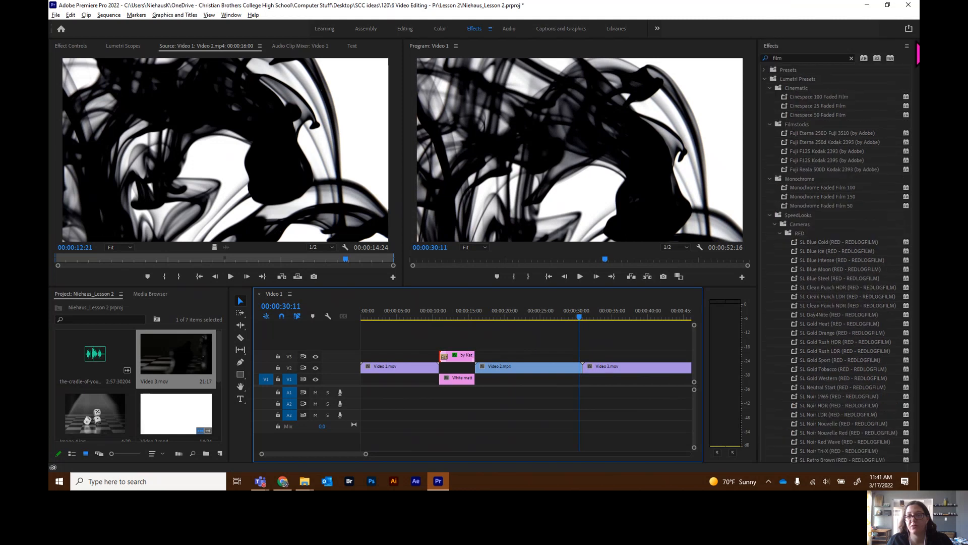
click(765, 79)
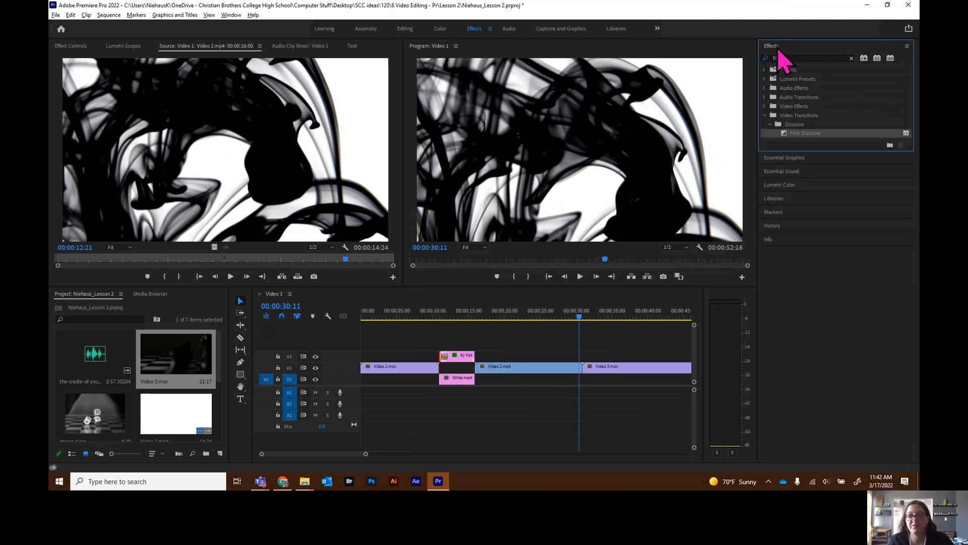
click(852, 59)
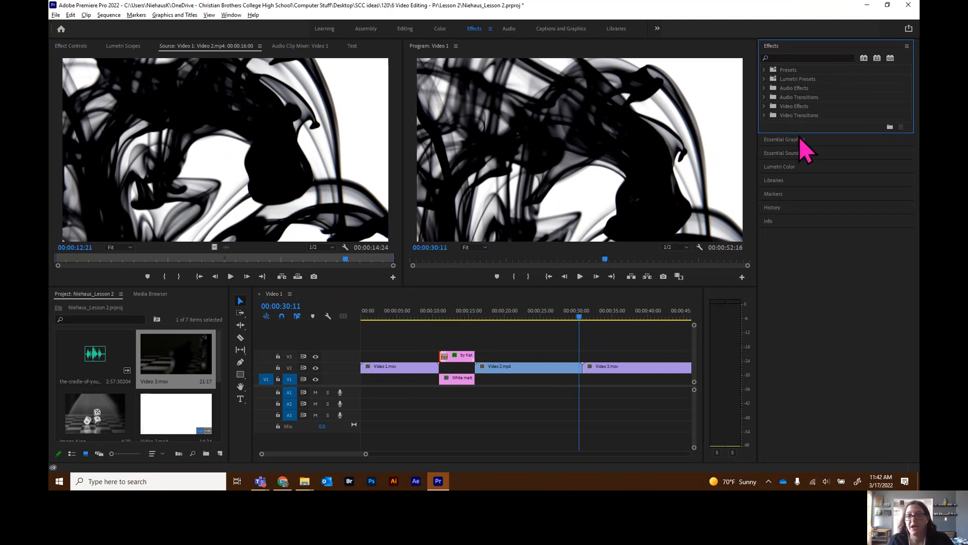
Step: Apply the Dip to Black dissolve at the cut between Video 2.mp4 and Video 3.mov and scrub through it to 00:00:32:12
click(766, 115)
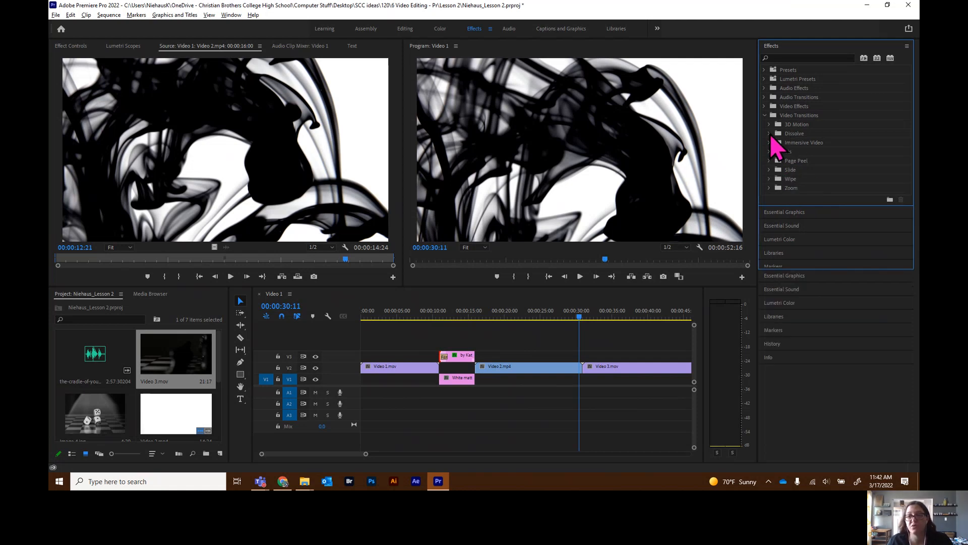
click(769, 134)
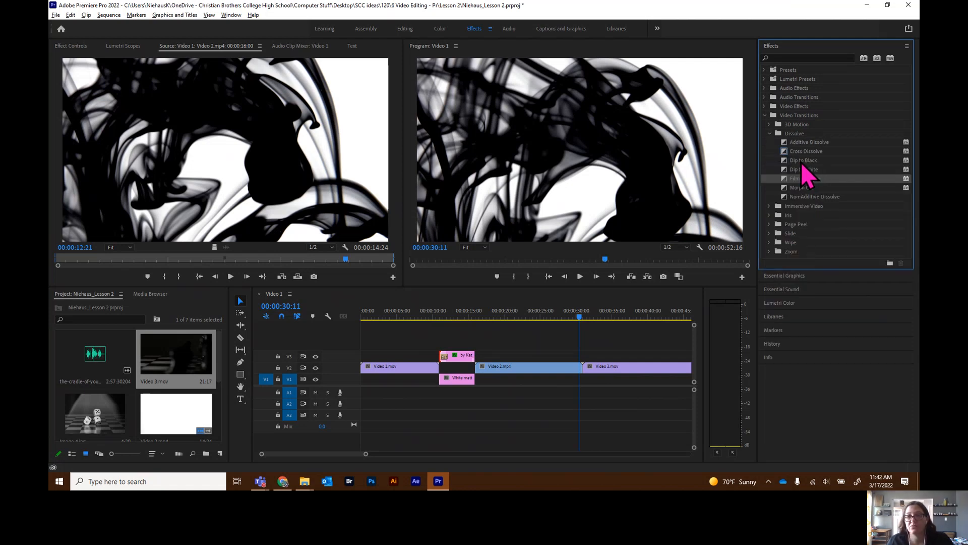
click(802, 160)
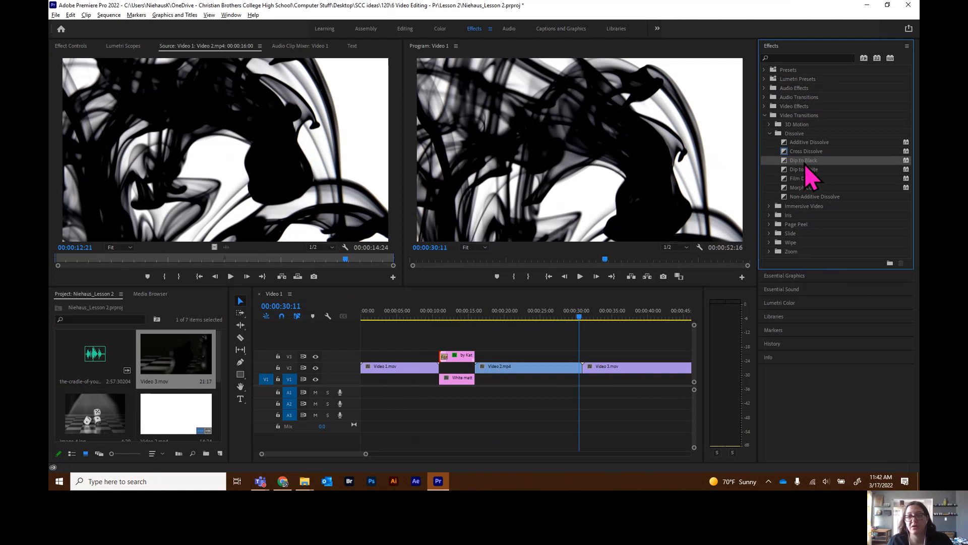
drag(806, 162, 588, 373)
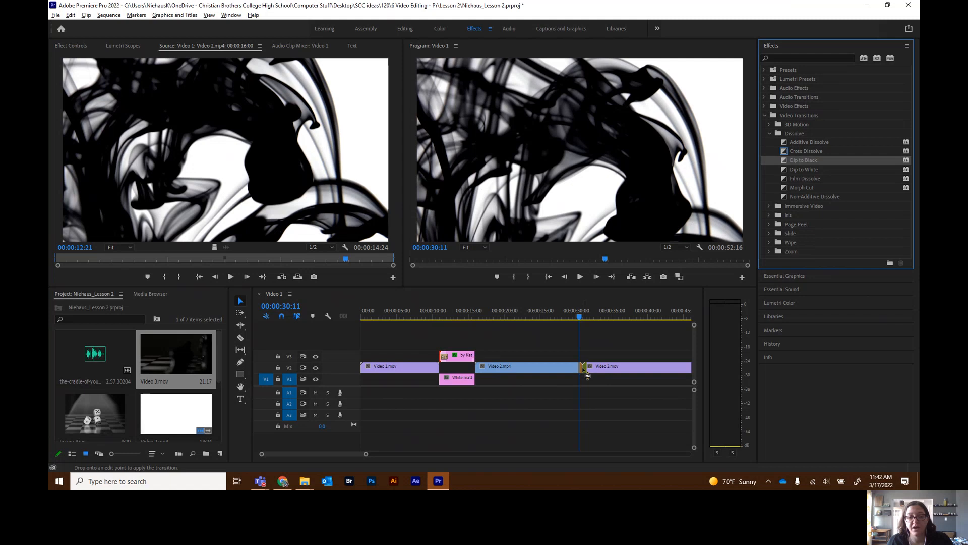
drag(588, 375, 587, 377)
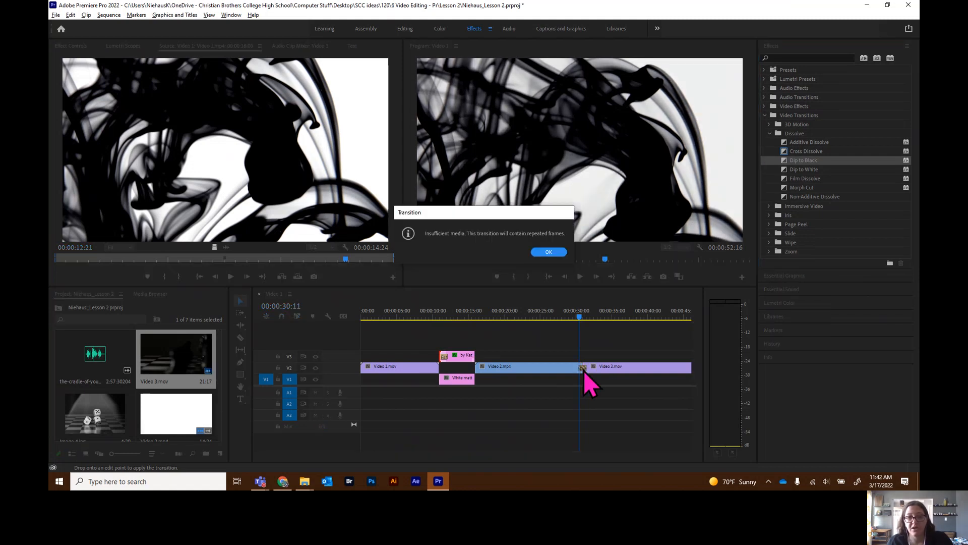
click(557, 253)
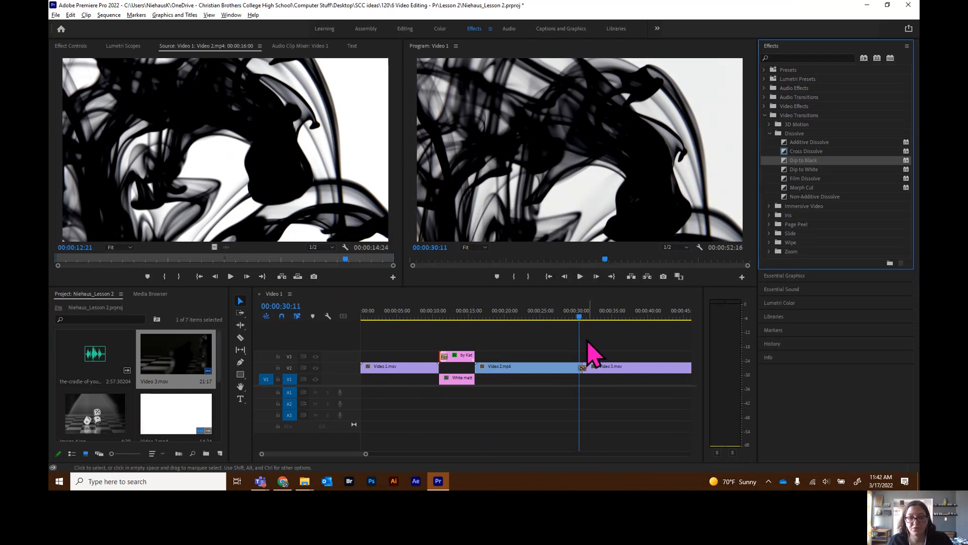
drag(580, 316, 596, 325)
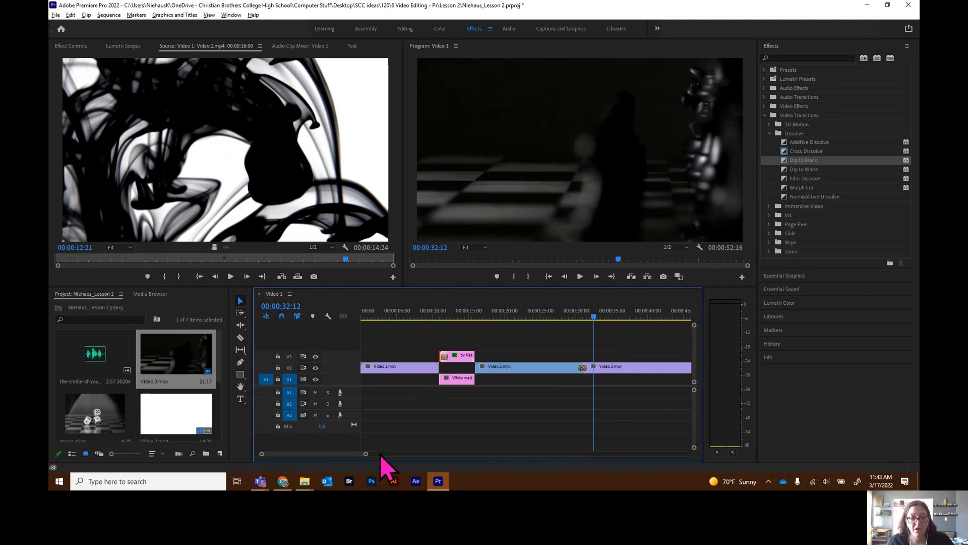
Step: Place Image 4.jpg on track V2 directly after Video 3.mov and scrub around their cut, stopping at 00:00:51:17
drag(348, 455, 371, 455)
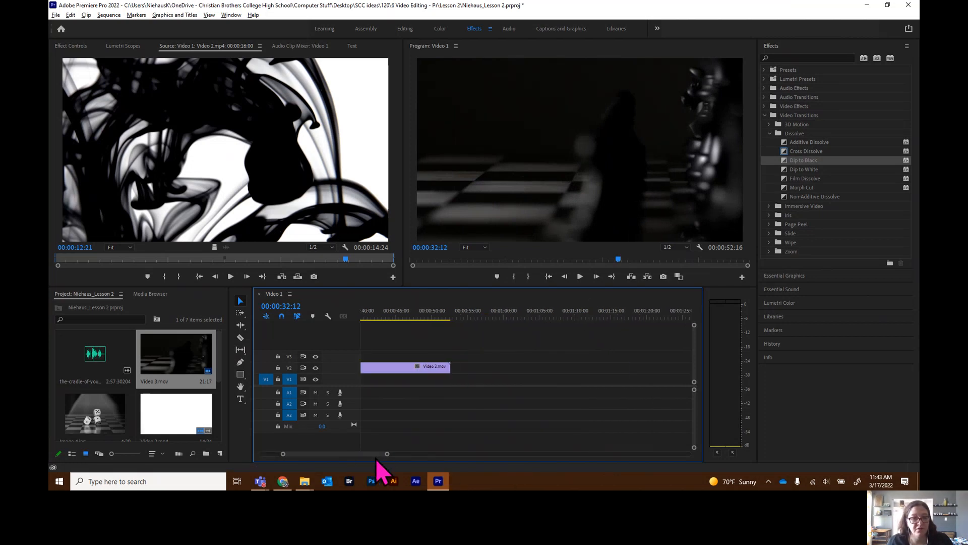
scroll(98, 374, down, 2)
drag(94, 362, 454, 372)
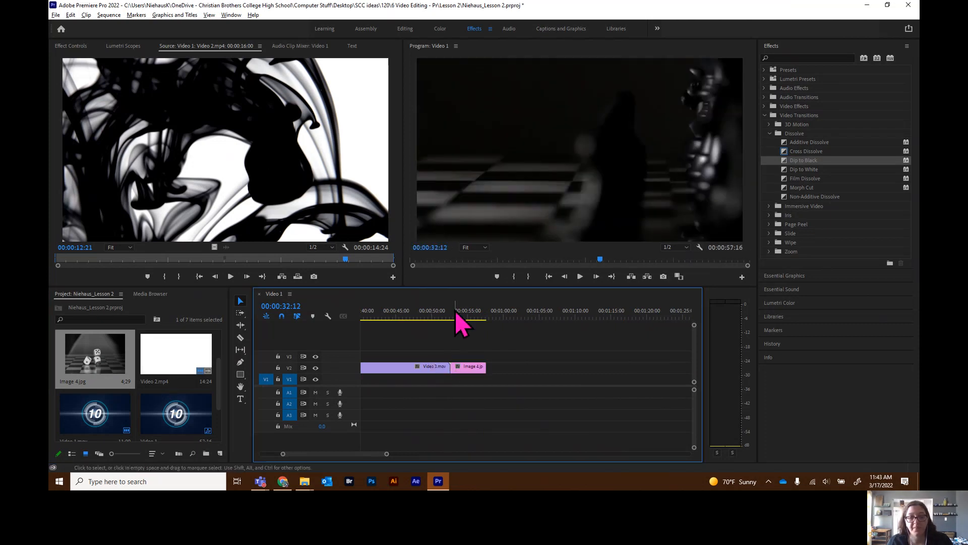
drag(437, 316, 452, 325)
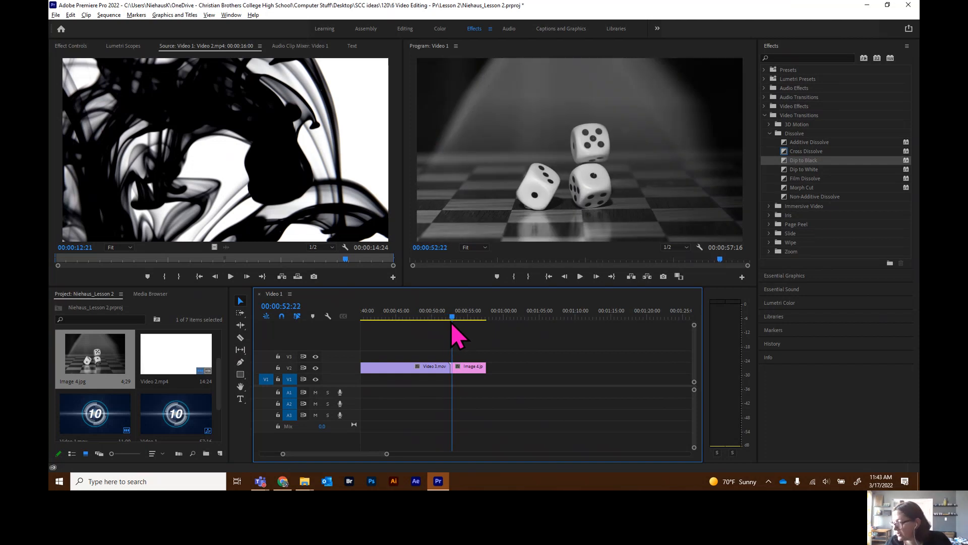
drag(452, 325, 443, 325)
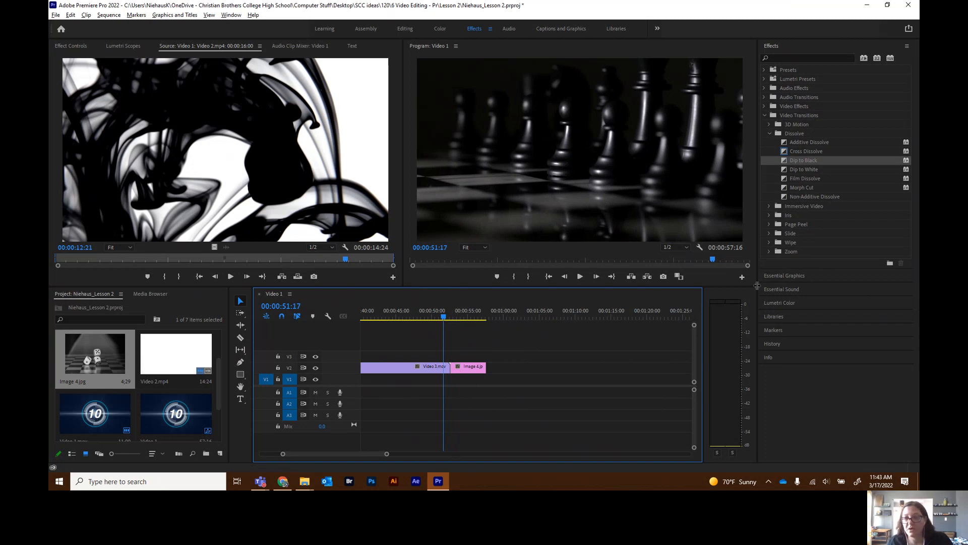
Step: Apply the Cross Dissolve to the end of Video 3.mov at its cut with Image 4.jpg on track V2
click(814, 152)
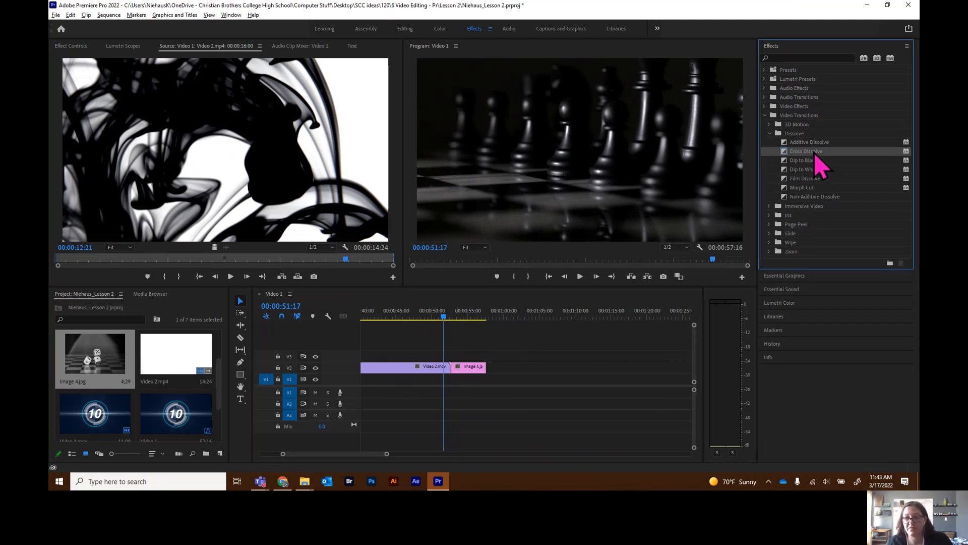
drag(815, 153, 451, 367)
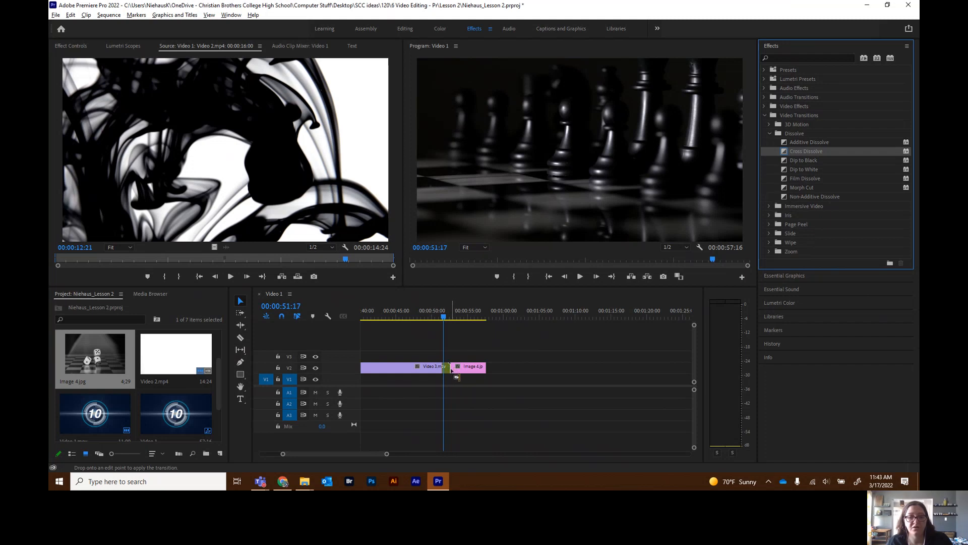
drag(450, 371, 450, 370)
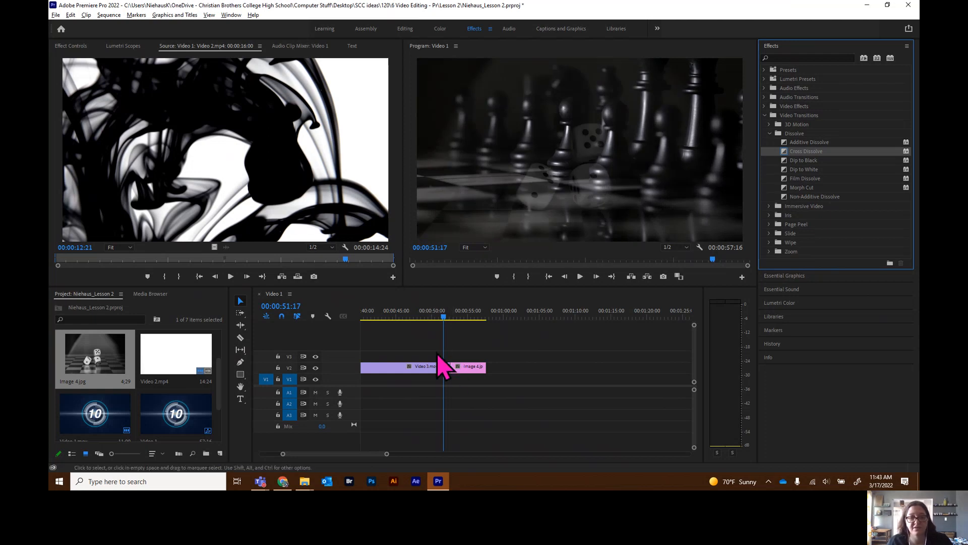
Step: Scrub around the cross dissolve, stopping at 00:00:49:15, and check its duration setting without changing it
click(443, 317)
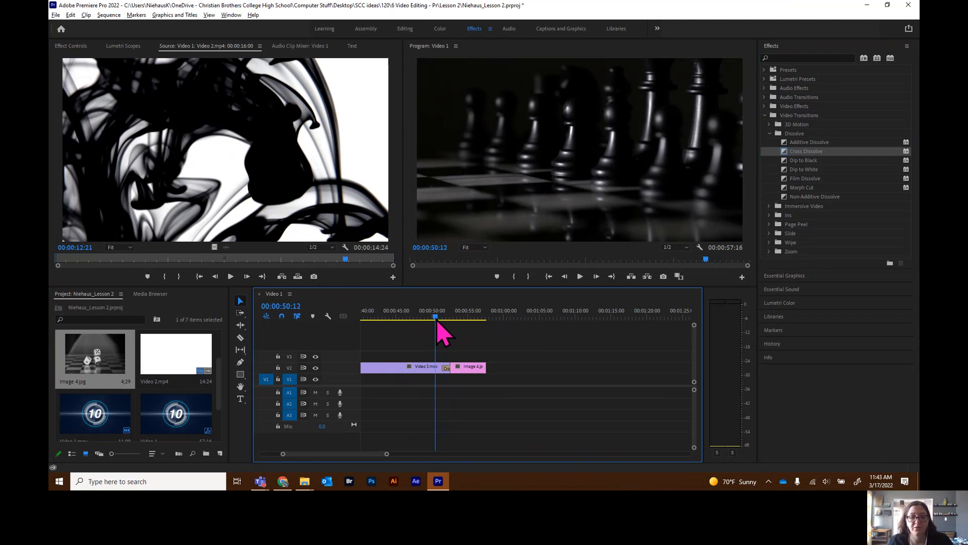
mouse_move(445, 326)
mouse_down()
mouse_move(488, 334)
mouse_move(433, 334)
mouse_up()
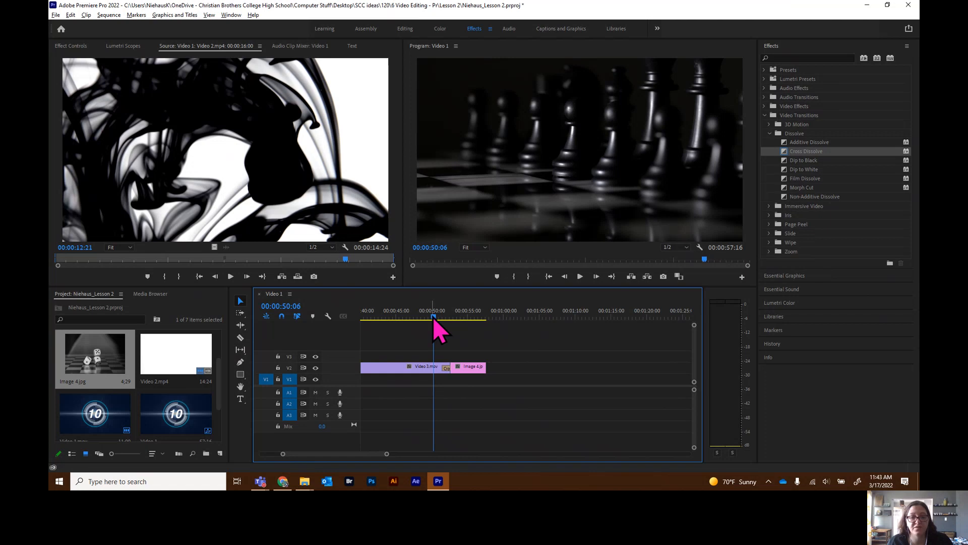
mouse_move(434, 319)
mouse_down()
mouse_move(452, 328)
mouse_move(430, 324)
mouse_up()
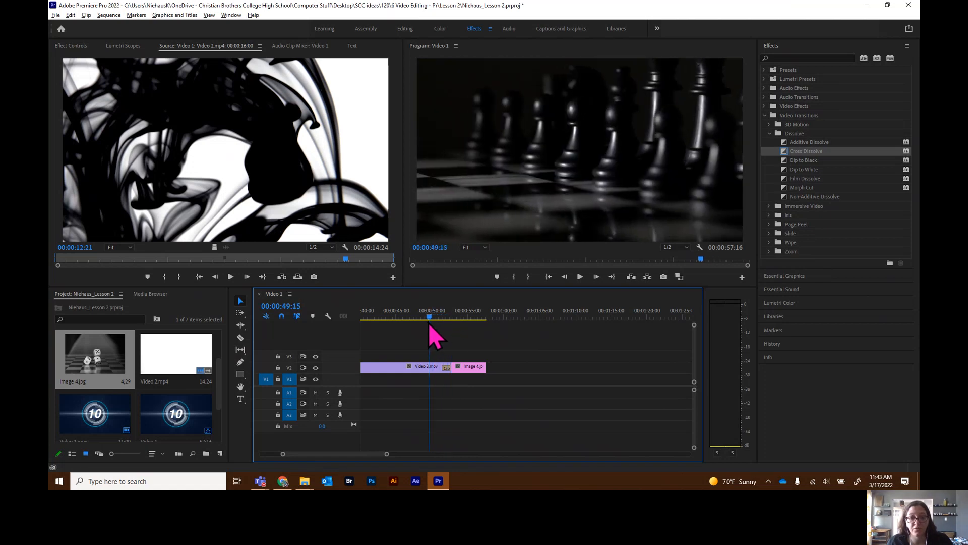
double_click(448, 369)
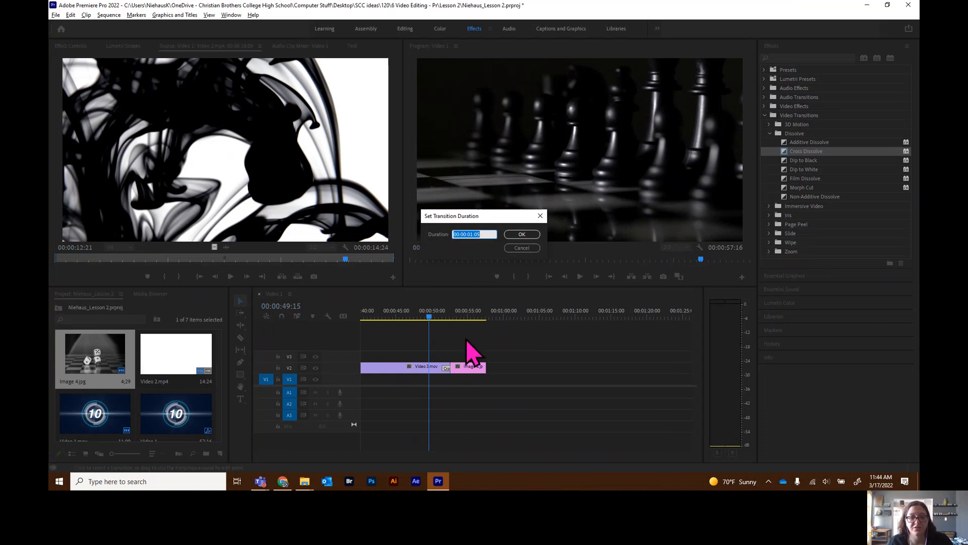
click(528, 250)
Step: Move the playhead to 00:00:32:17 and place the cradle-of-your-soul music file on track A1 at the sequence start
drag(430, 321, 354, 320)
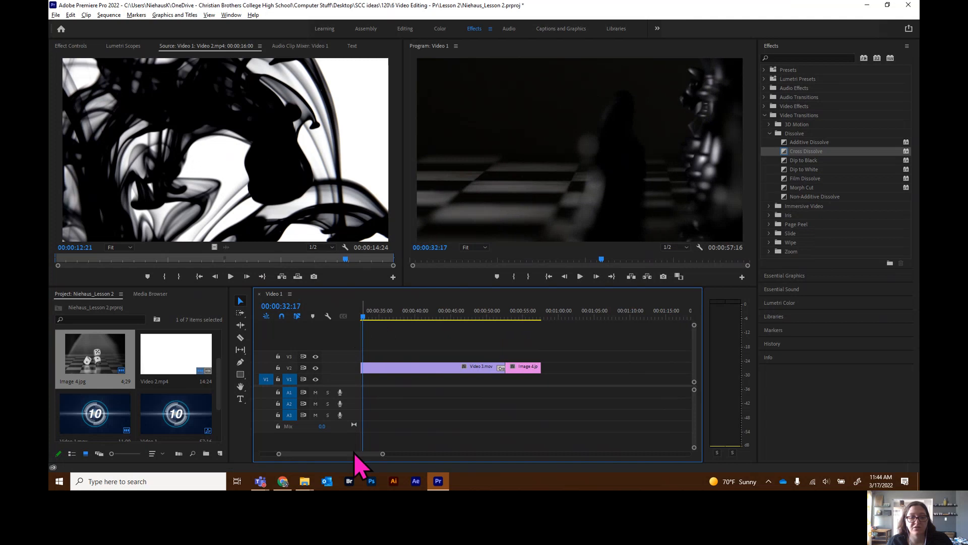
drag(331, 456, 299, 455)
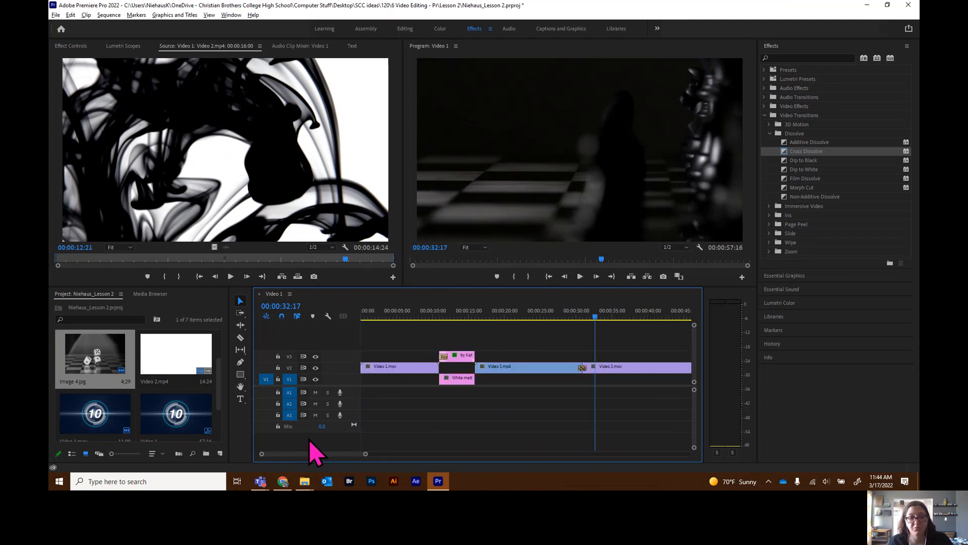
drag(365, 454, 387, 456)
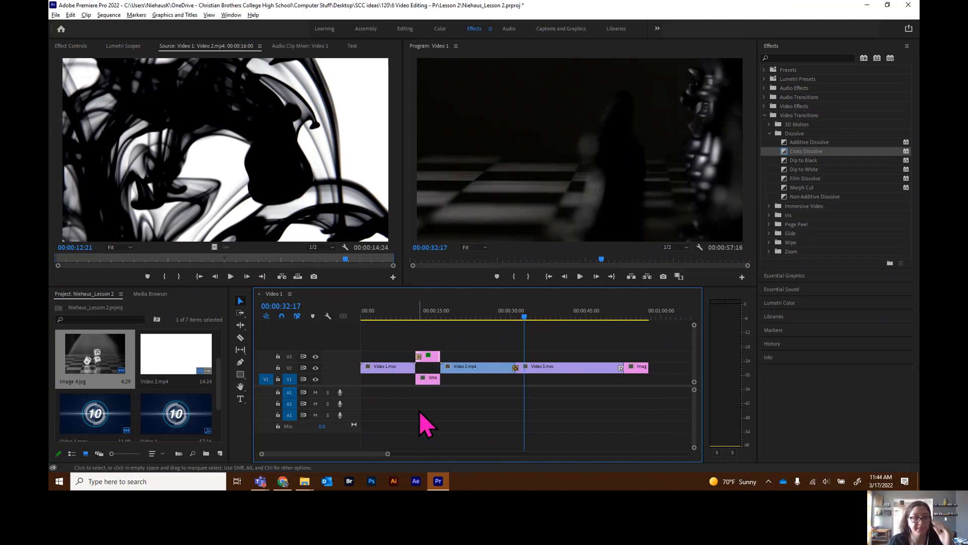
scroll(147, 385, down, 2)
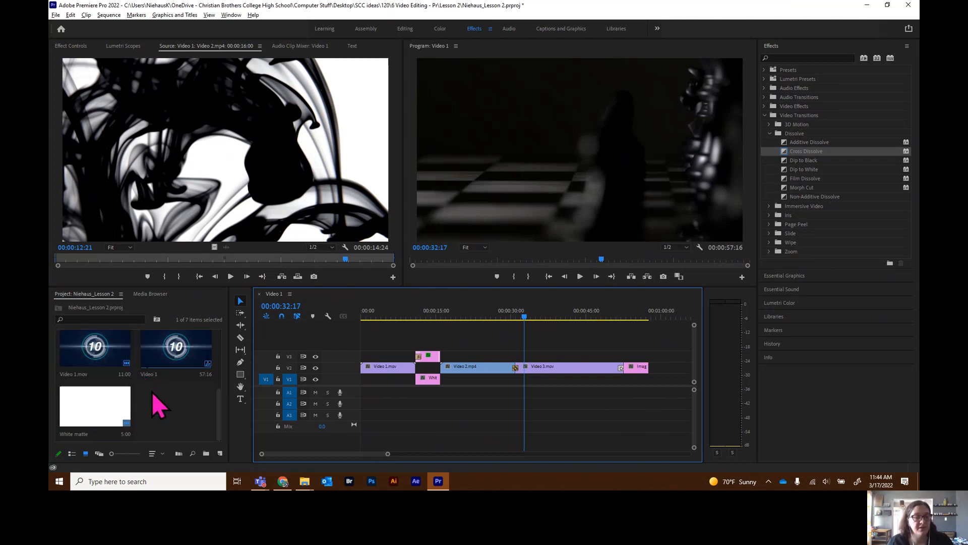
scroll(159, 405, up, 3)
click(99, 367)
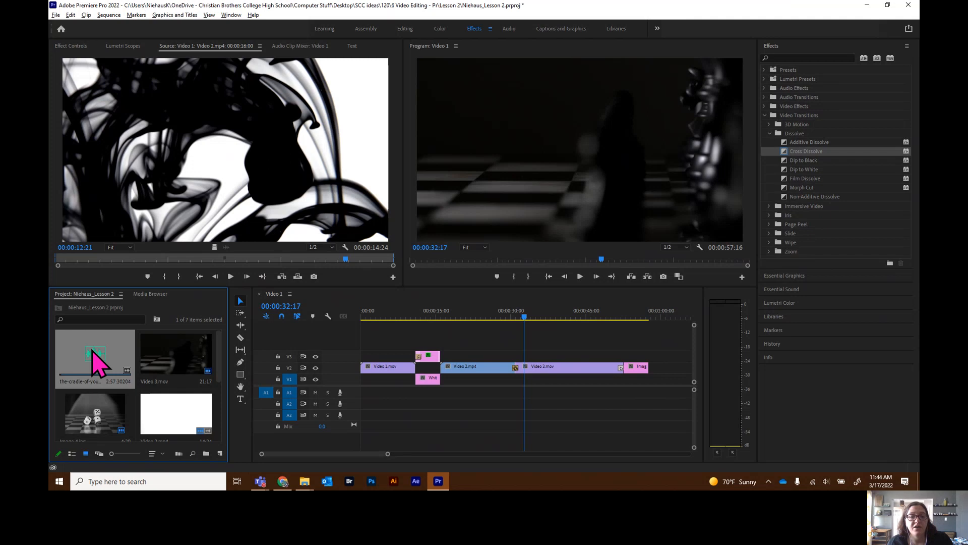
drag(96, 360, 386, 395)
Step: Open the music clip in the Source monitor, play a few seconds of it and scrub back to 00:00:29:22
double_click(390, 393)
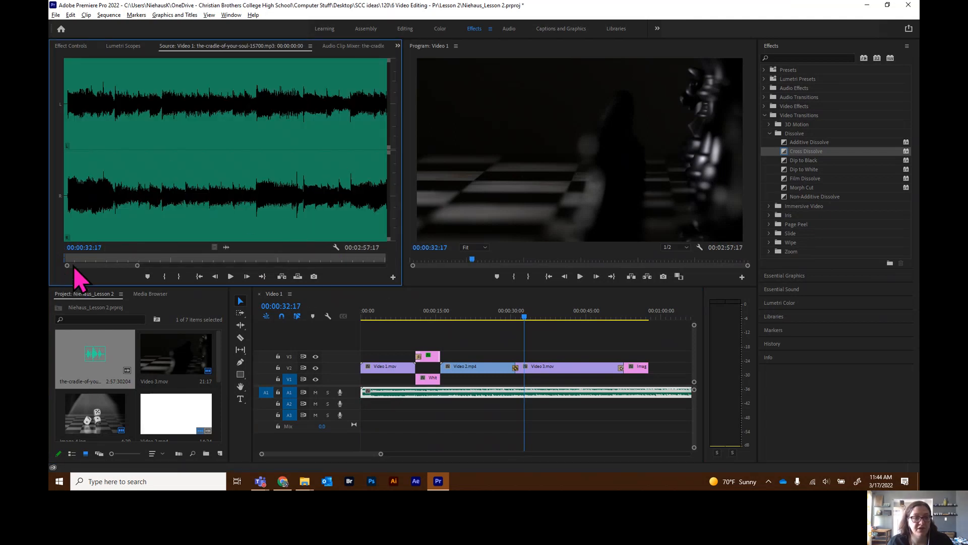
click(230, 276)
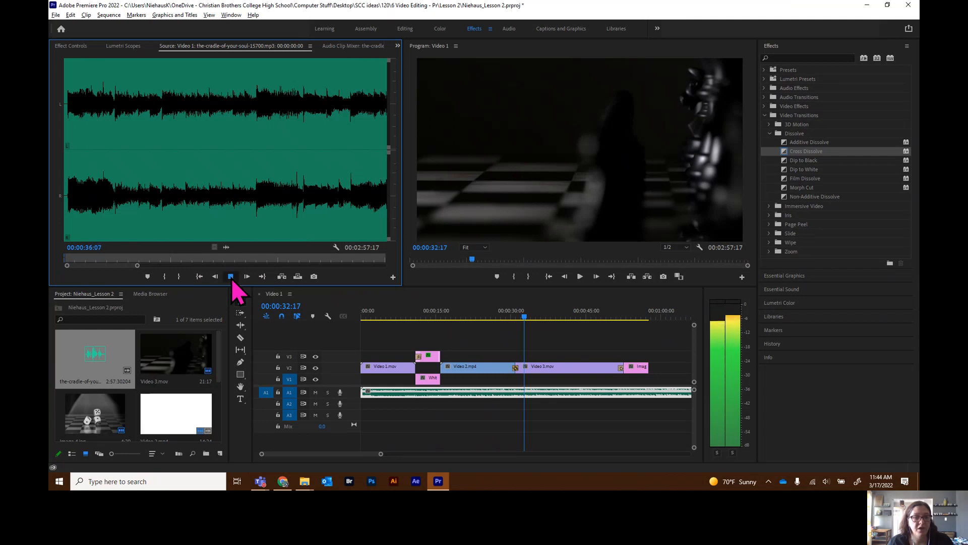
click(230, 276)
drag(223, 262, 87, 263)
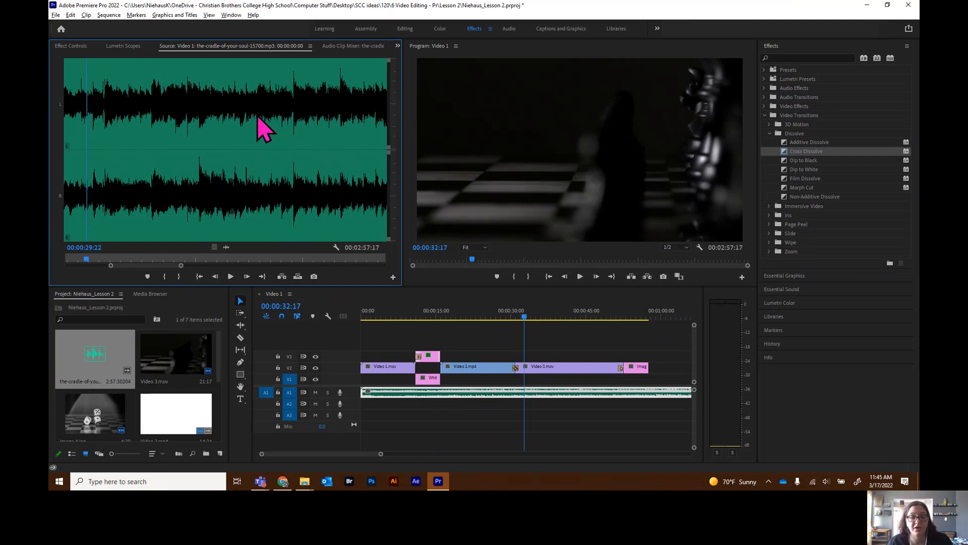
Step: Shift the music clip on A1 to start at 00:00:10:24 and play back from just before it
drag(525, 318, 418, 317)
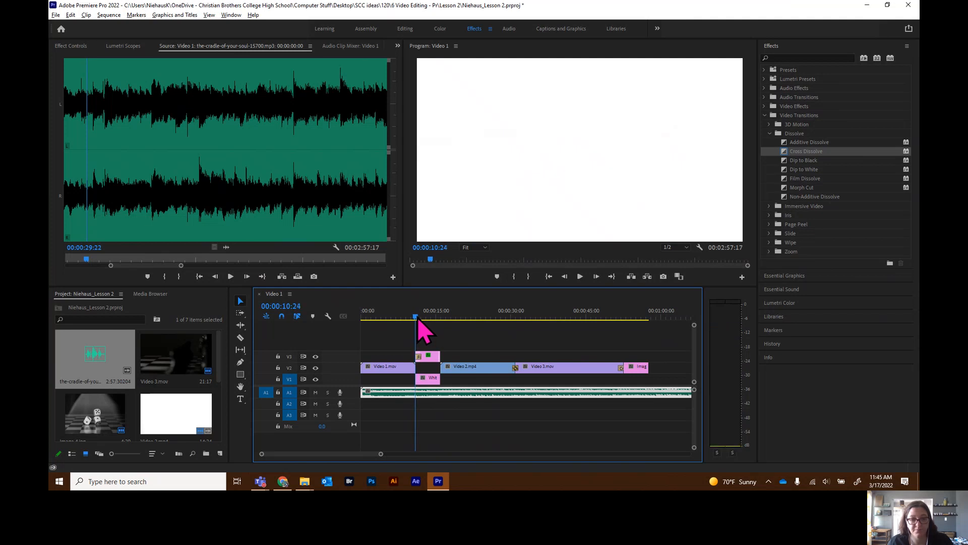
drag(380, 395, 432, 397)
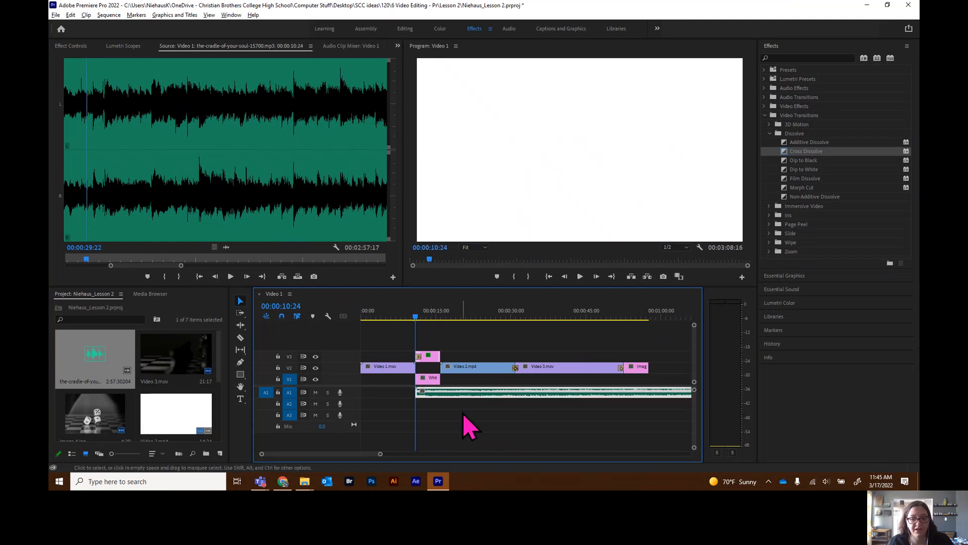
drag(416, 316, 403, 316)
key(space)
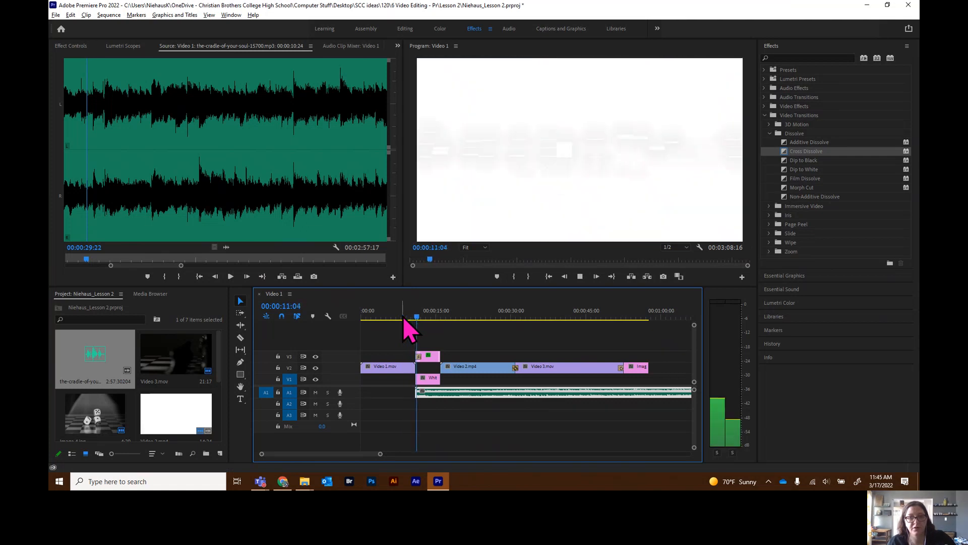
Step: Reposition the music clip on A1 to start at 00:00:09:24 and preview the passage into the title
drag(447, 401, 443, 398)
drag(422, 318, 408, 316)
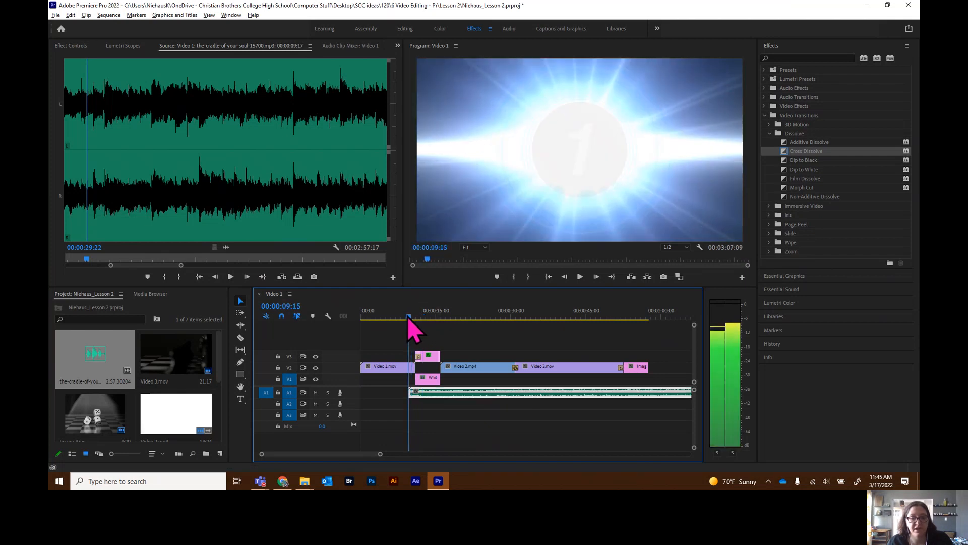
drag(409, 316, 409, 319)
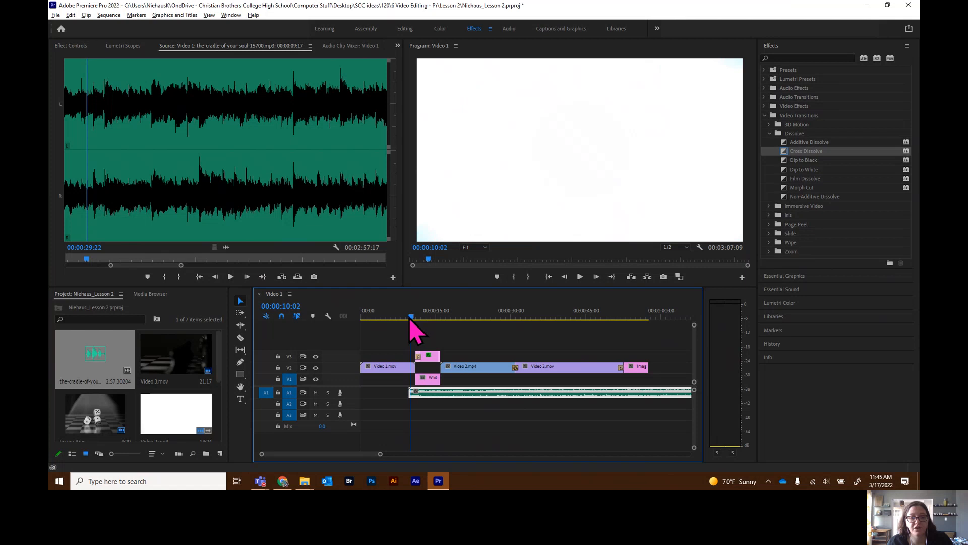
click(409, 318)
drag(433, 391, 437, 391)
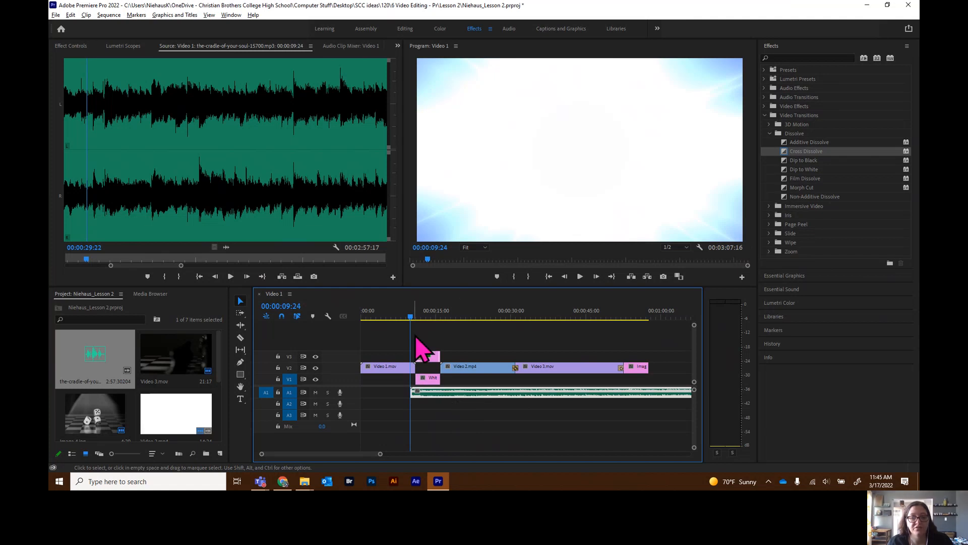
mouse_move(411, 319)
mouse_down()
mouse_move(401, 319)
mouse_move(417, 327)
mouse_up()
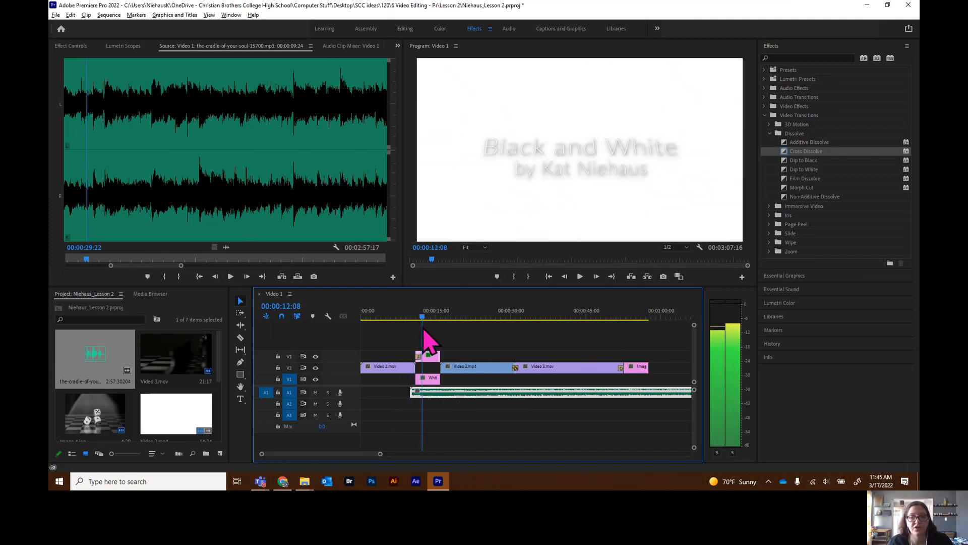
key(space)
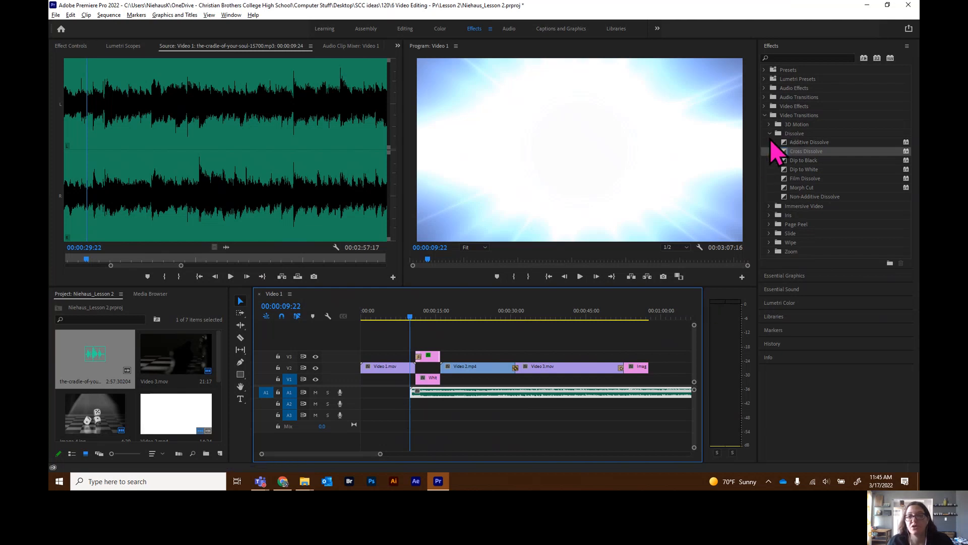
Step: Collapse the video transitions and apply the Constant Gain audio crossfade to the start of the music clip on A1
click(770, 134)
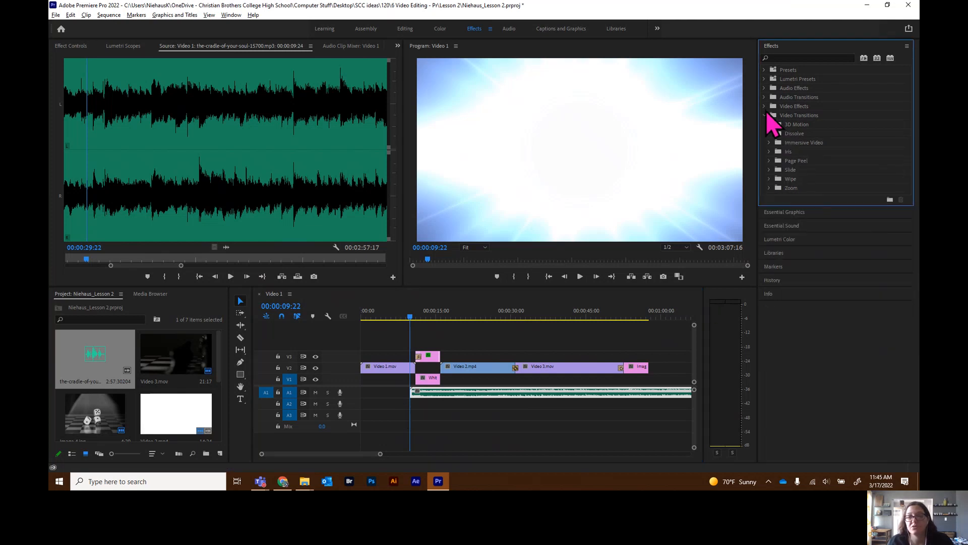
click(765, 116)
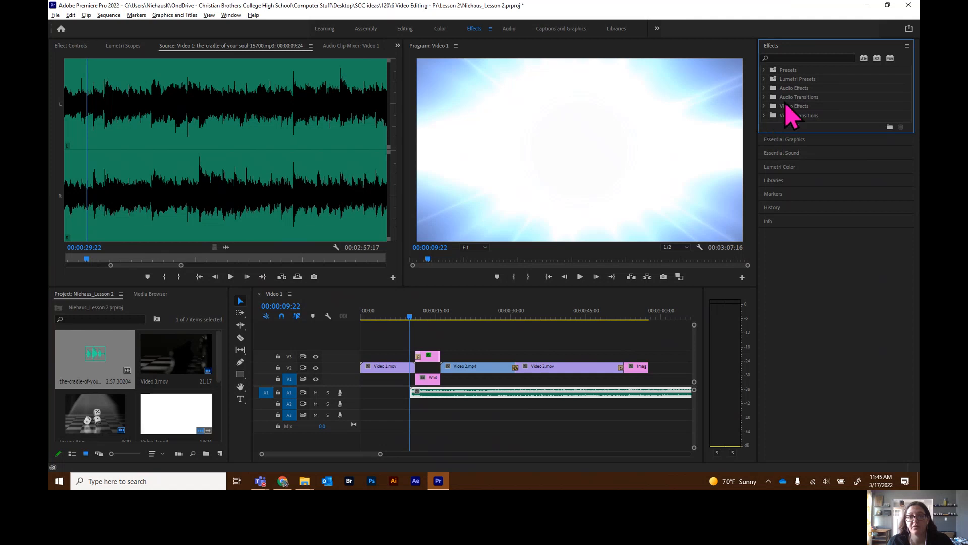
click(795, 99)
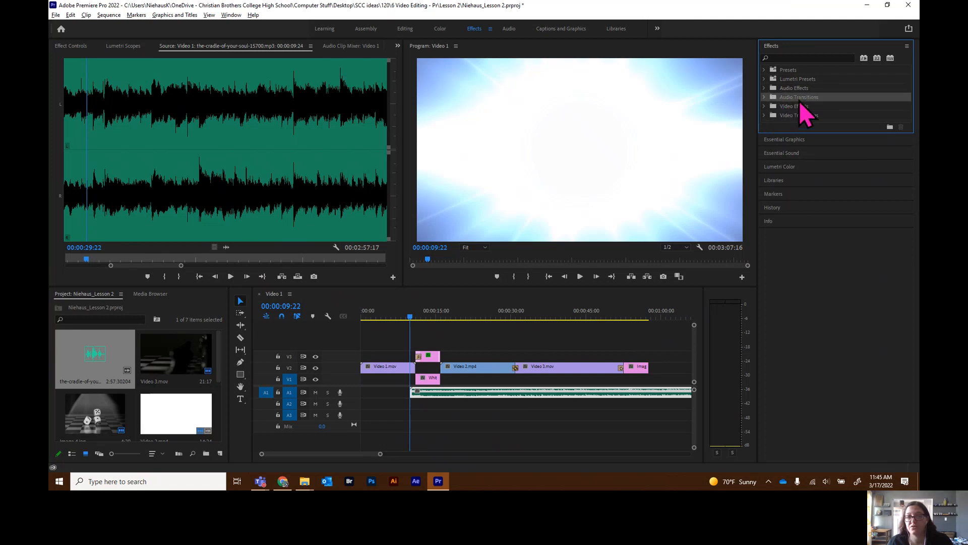
click(765, 98)
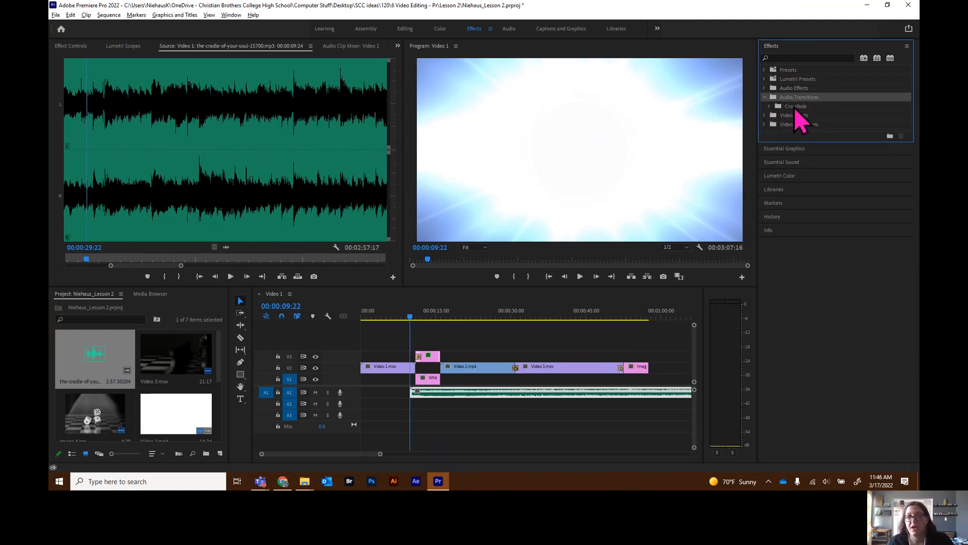
click(770, 107)
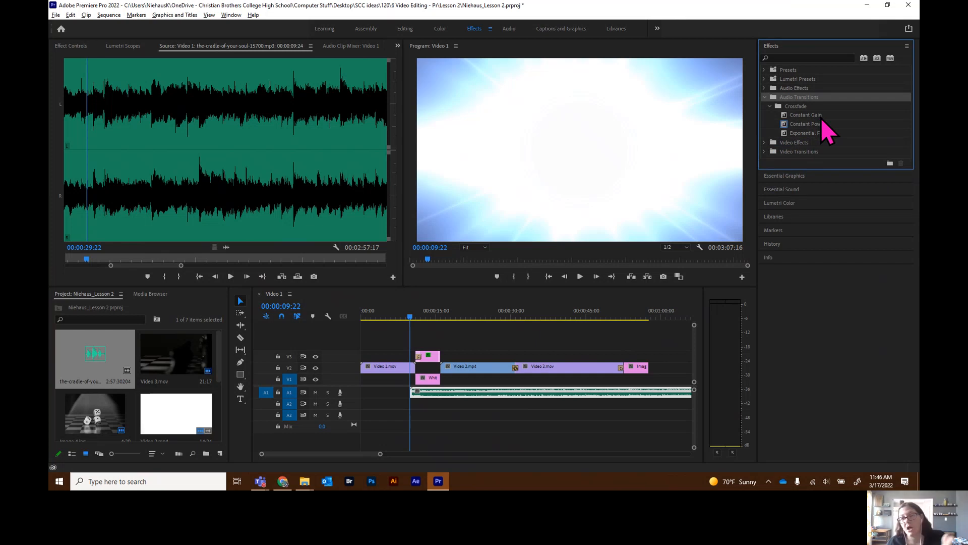
drag(804, 116, 413, 397)
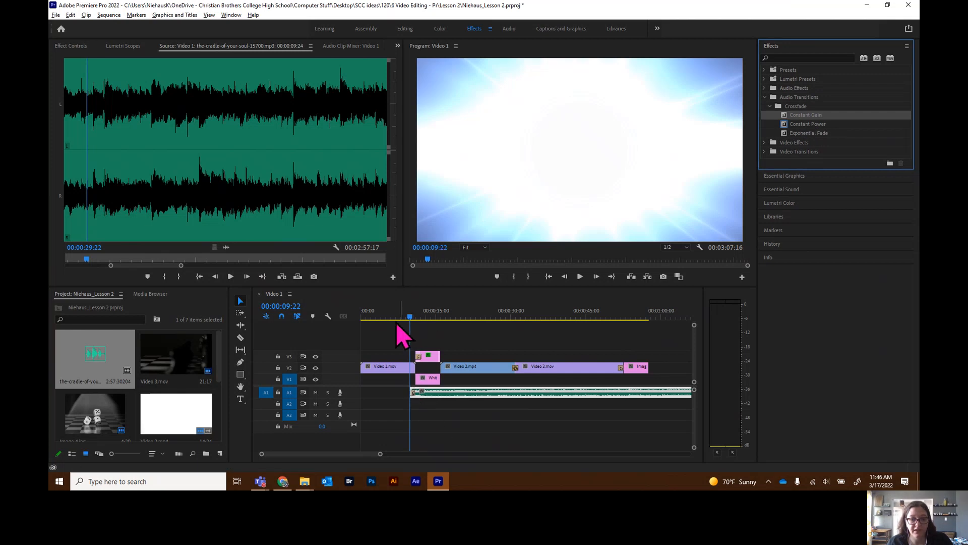
Step: Play back the music's fade-in from just before its start and return the playhead to 00:00:09:24
click(409, 317)
mouse_move(409, 316)
mouse_down()
mouse_move(418, 319)
mouse_move(406, 317)
mouse_up()
key(space)
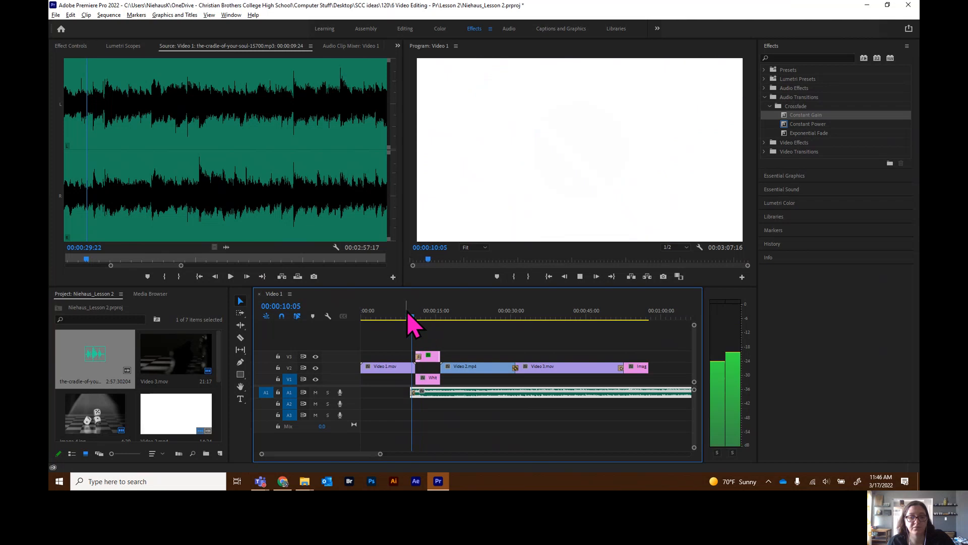
key(space)
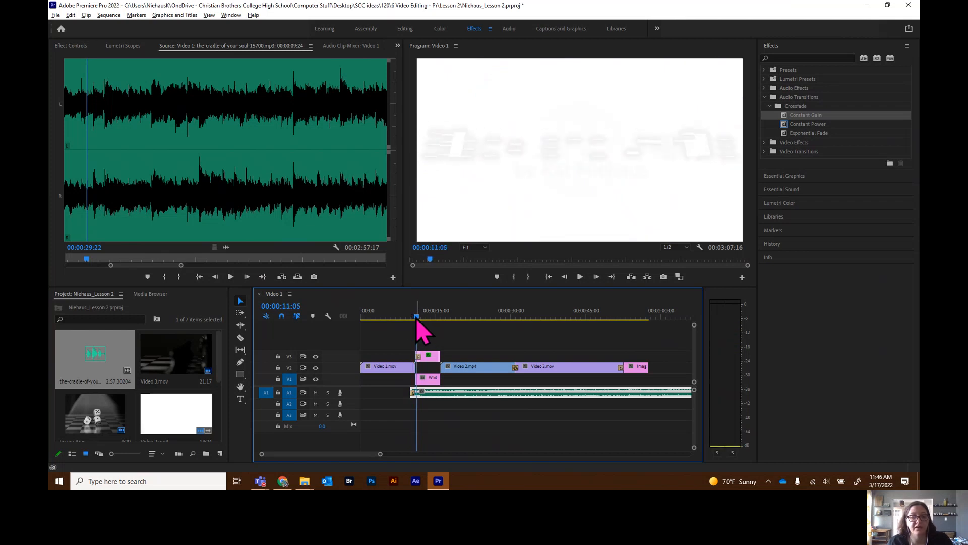
drag(418, 319, 410, 318)
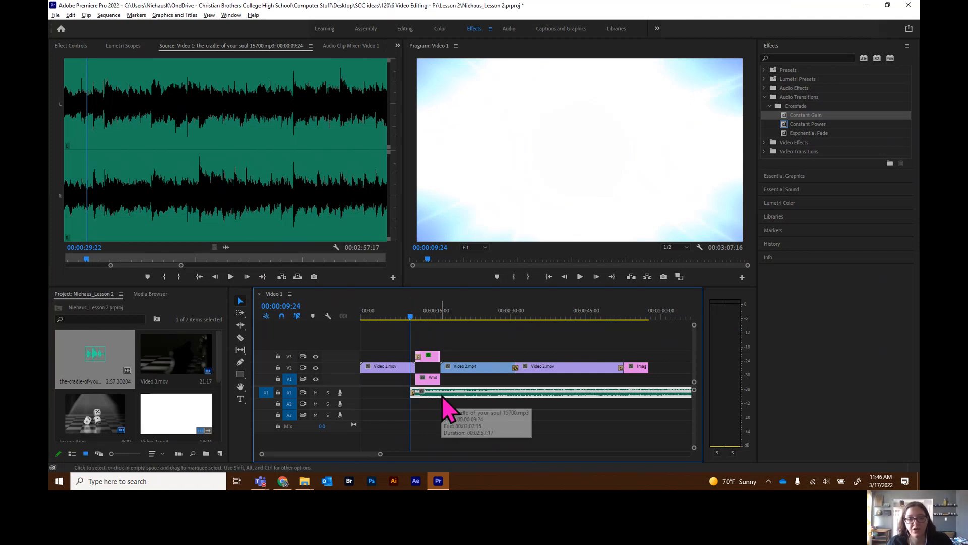
Step: Set the duration of the Constant Gain transition at the music's start to 6 seconds
double_click(413, 395)
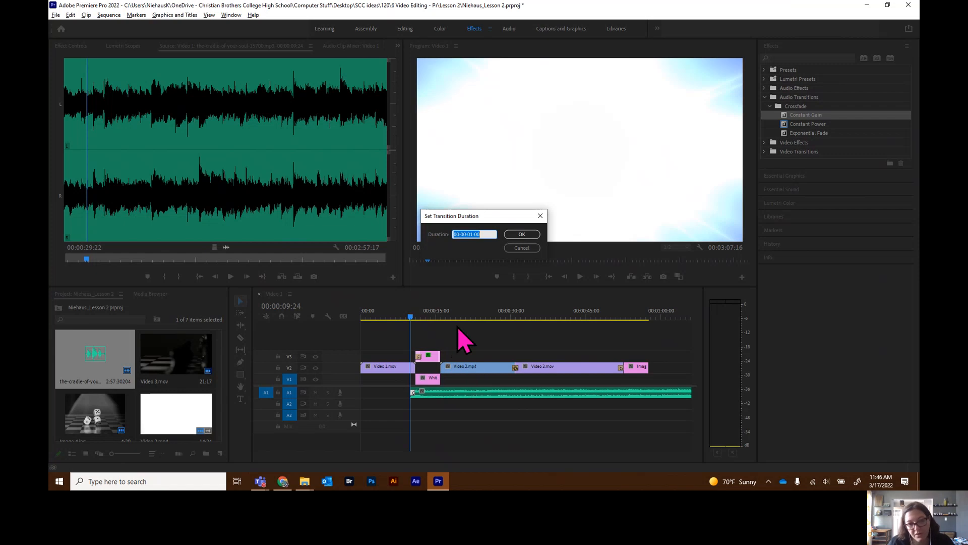
click(471, 234)
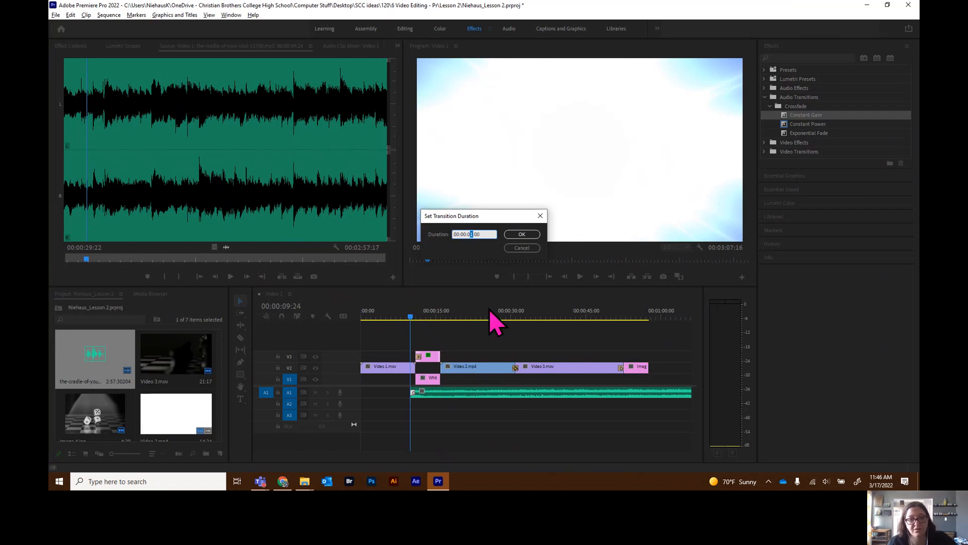
text(6)
key(Return)
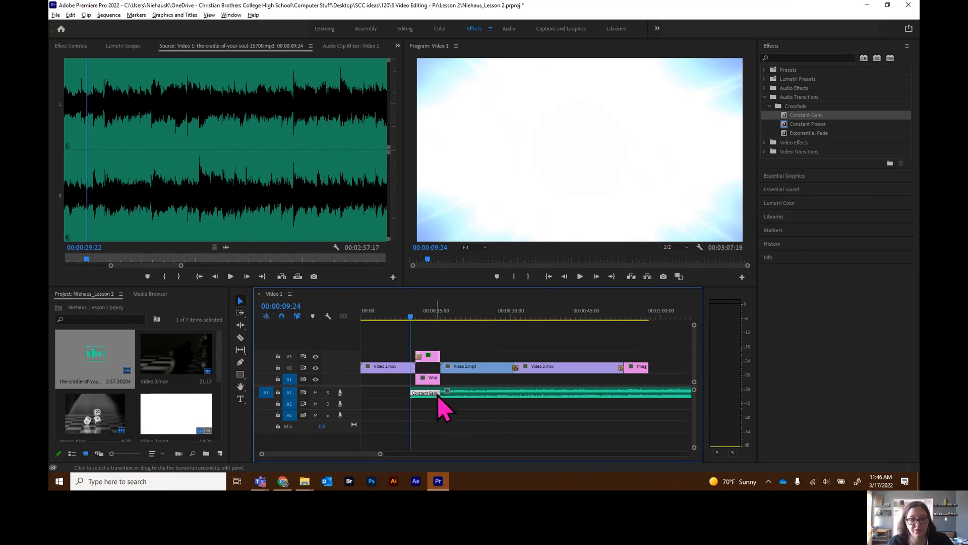
Step: Preview the passage from the music's start through the title into Video 2 twice, starting just before 00:00:09:24
drag(413, 317, 407, 317)
key(space)
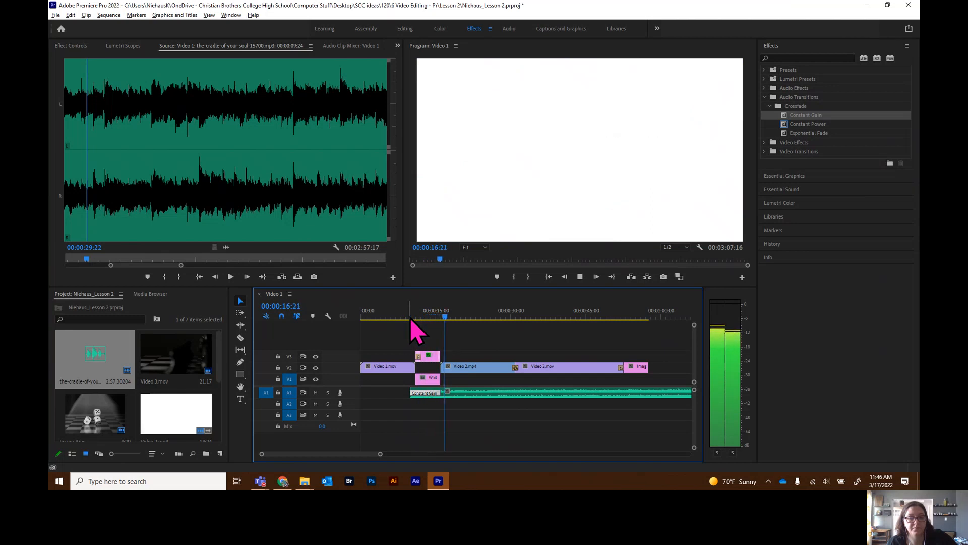
key(space)
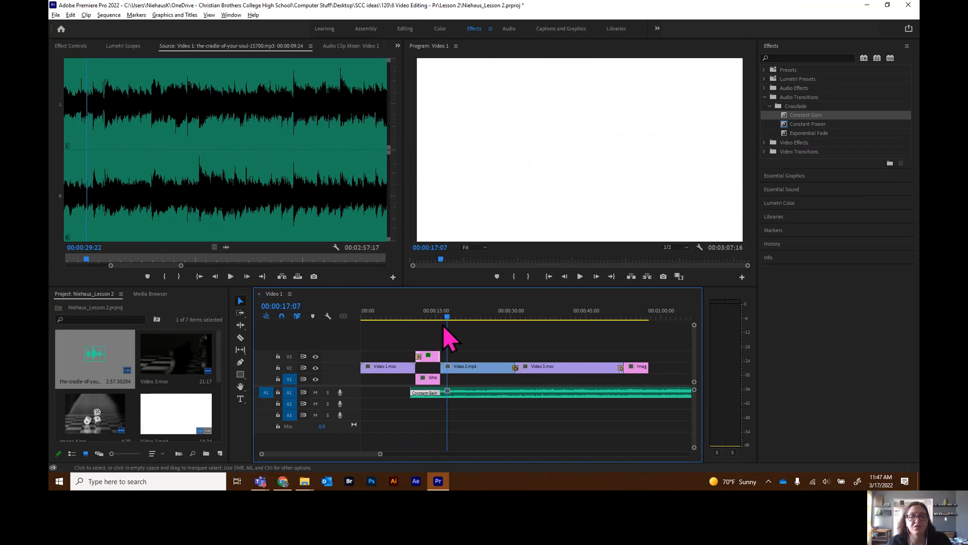
drag(447, 318, 409, 322)
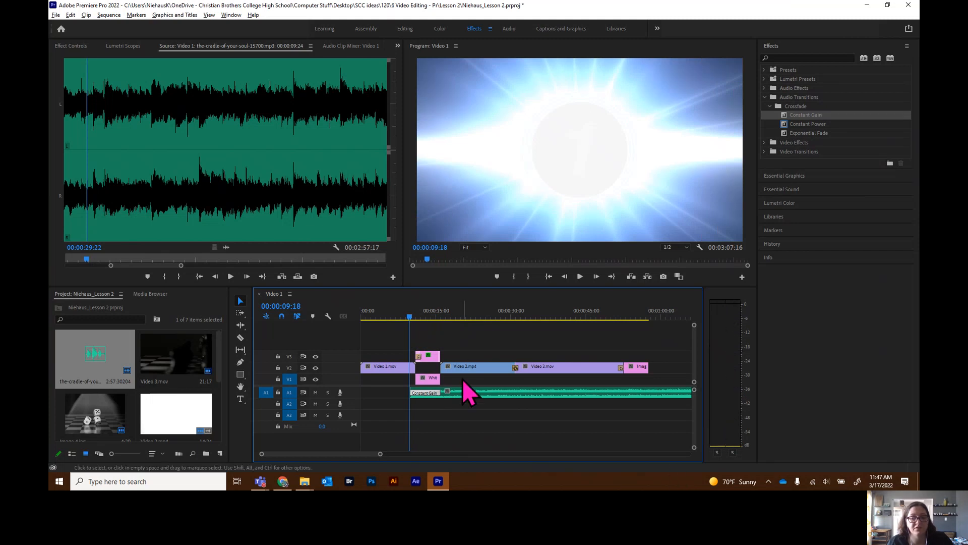
key(space)
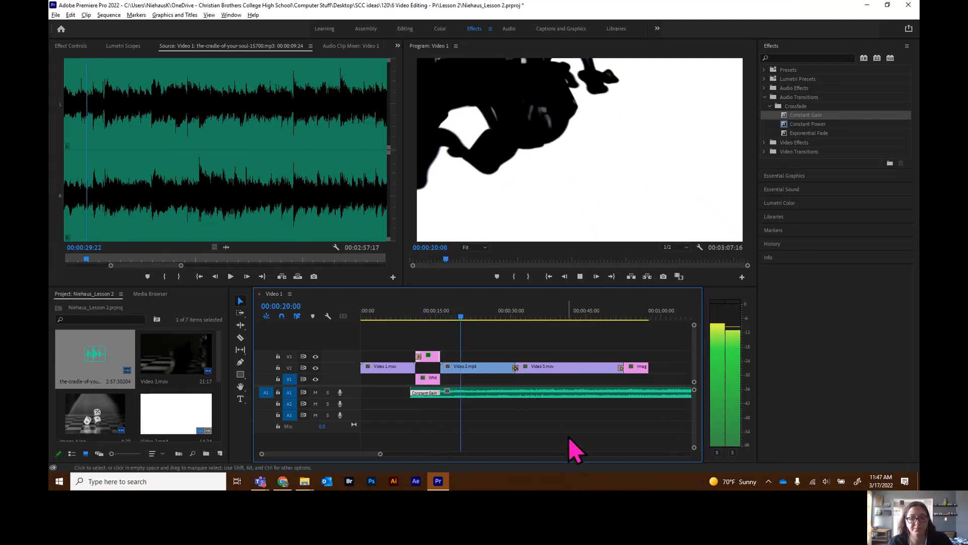
key(space)
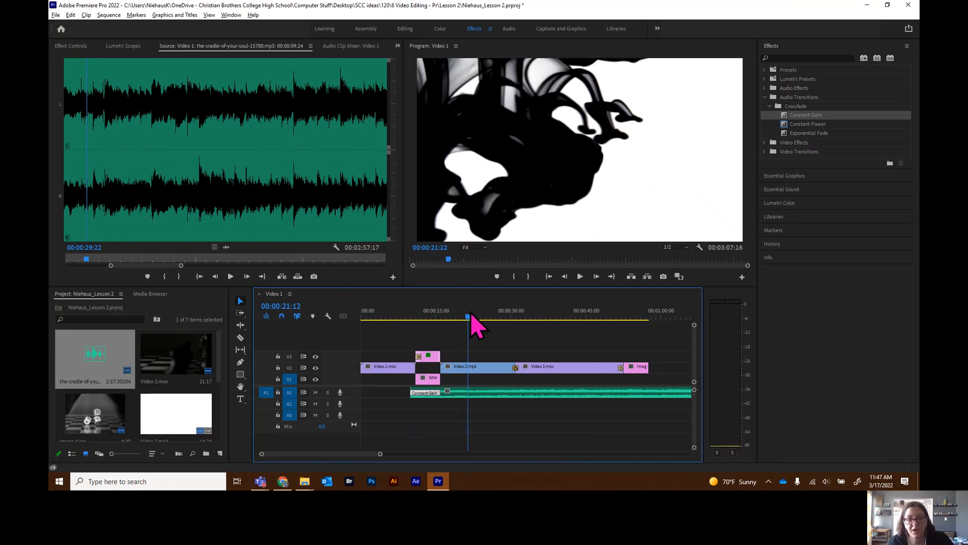
Step: Try to trim the music's end to the image clip's end with Rolling Edit and an Out point at 00:00:29:22, and undo that Out point
drag(472, 319, 649, 323)
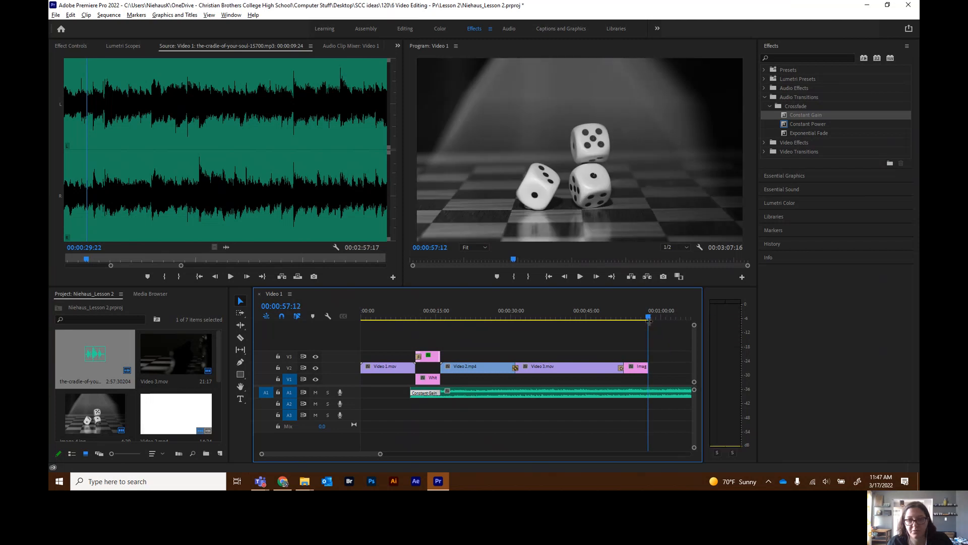
click(658, 392)
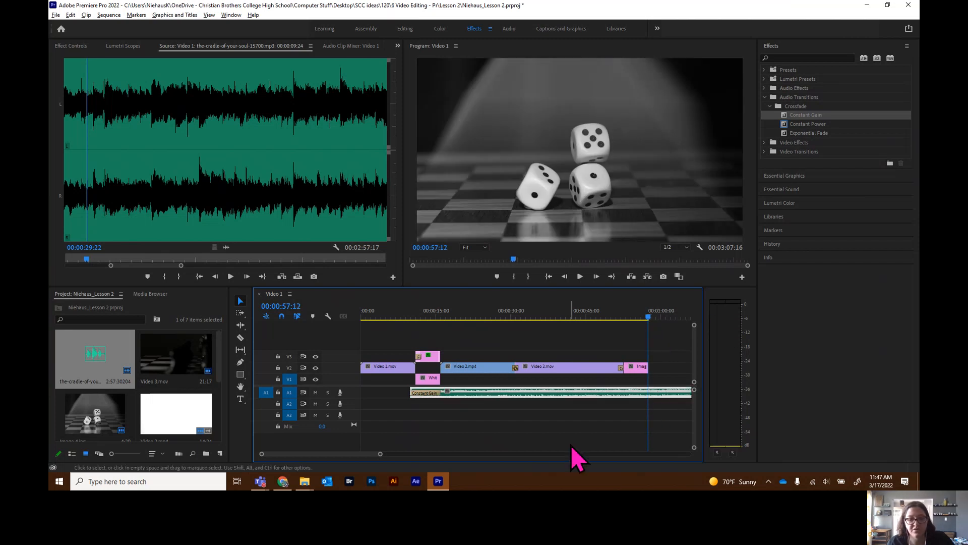
key(n)
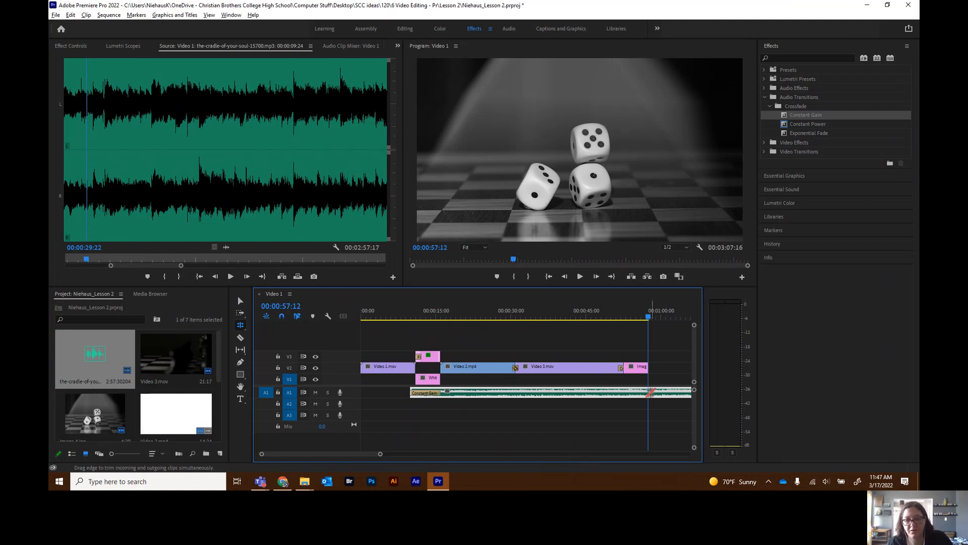
click(652, 422)
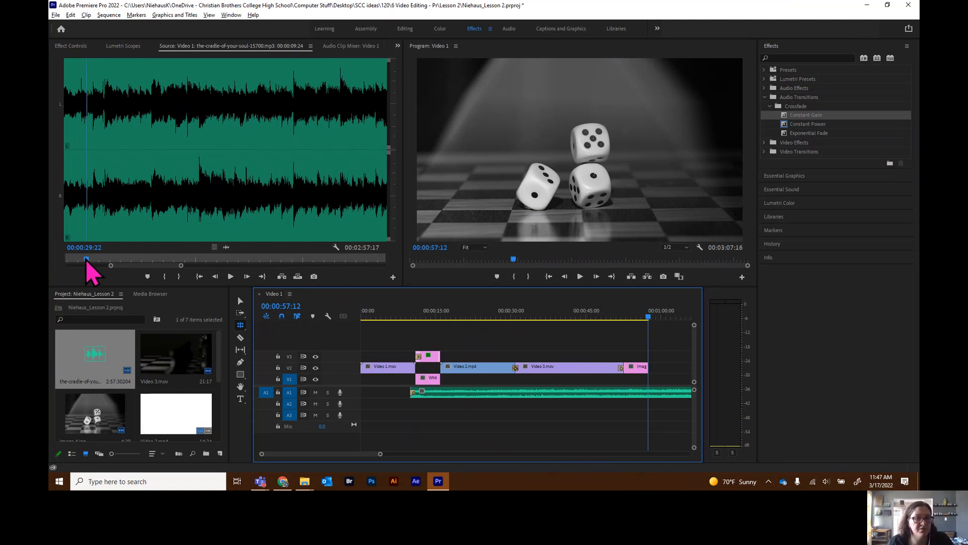
click(180, 277)
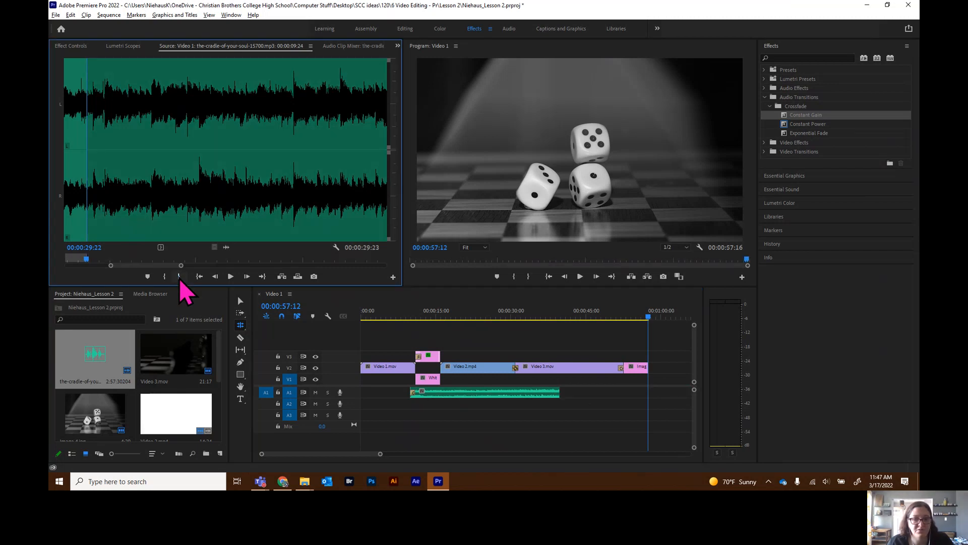
key(ctrl+z)
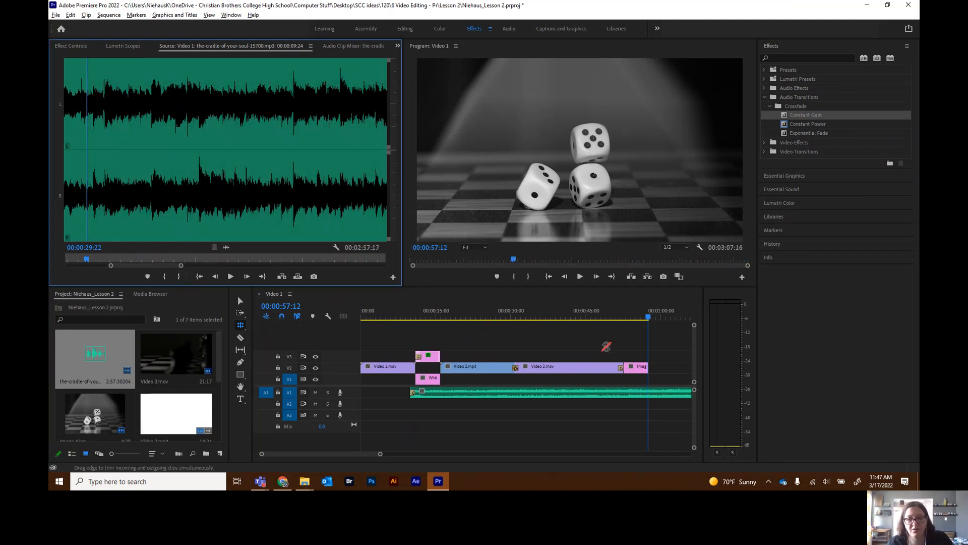
Step: Trim the A1 music clip to end with the image clip by marking its source Out point at 00:00:47:15, matching sequence time 00:00:57:14
mouse_move(650, 324)
mouse_down()
mouse_move(626, 319)
mouse_move(650, 322)
mouse_up()
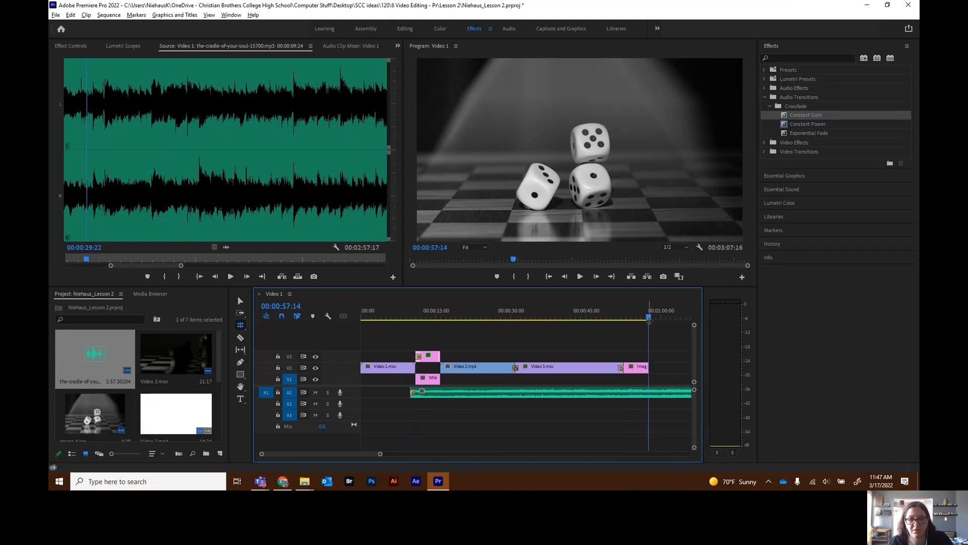
double_click(501, 399)
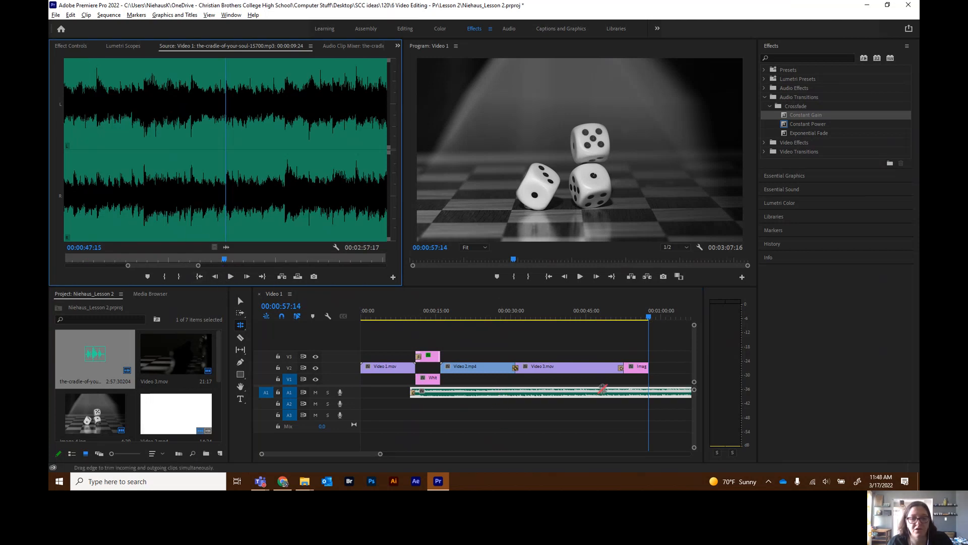
click(178, 276)
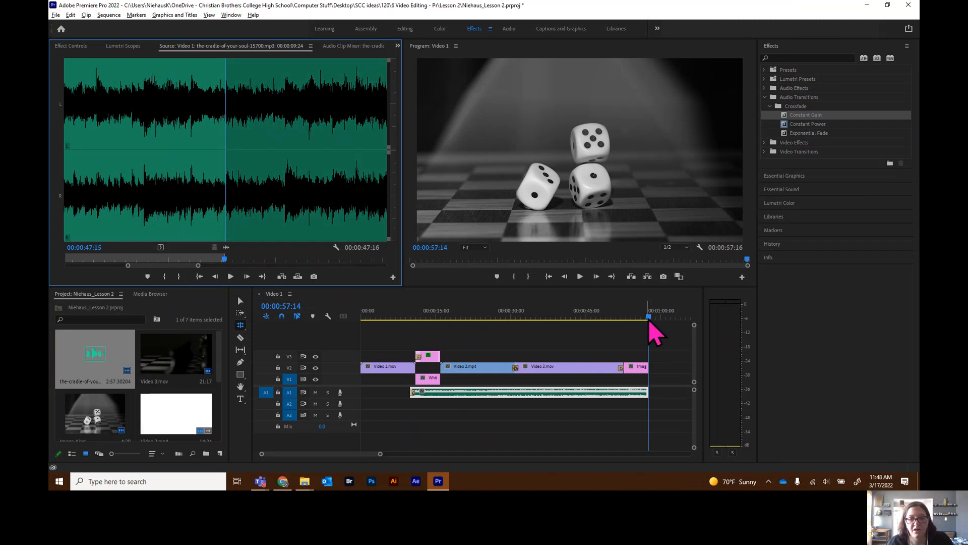
Step: Play the whole sequence from 00:00:00:00 to its end and open the Video 1.mov timeline clip in the source monitor
drag(651, 318, 335, 319)
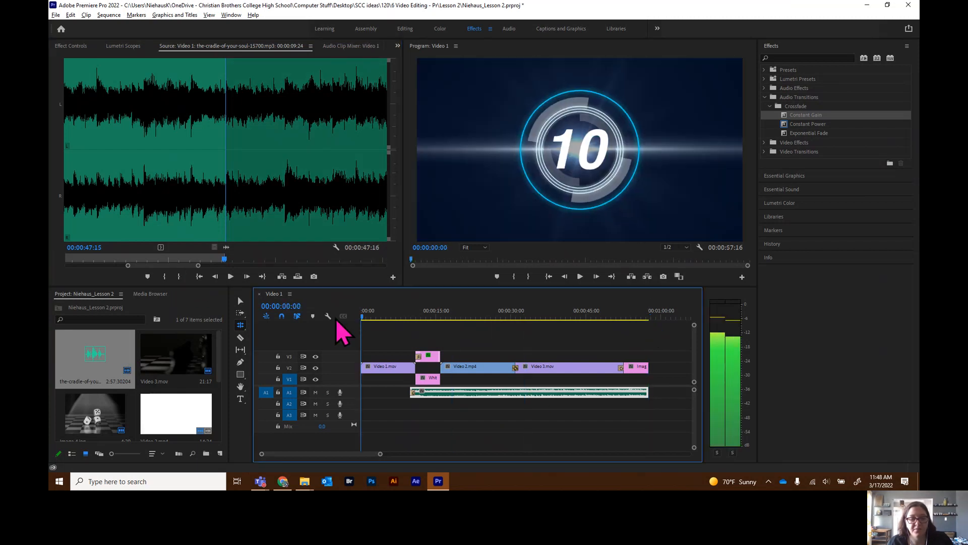
key(space)
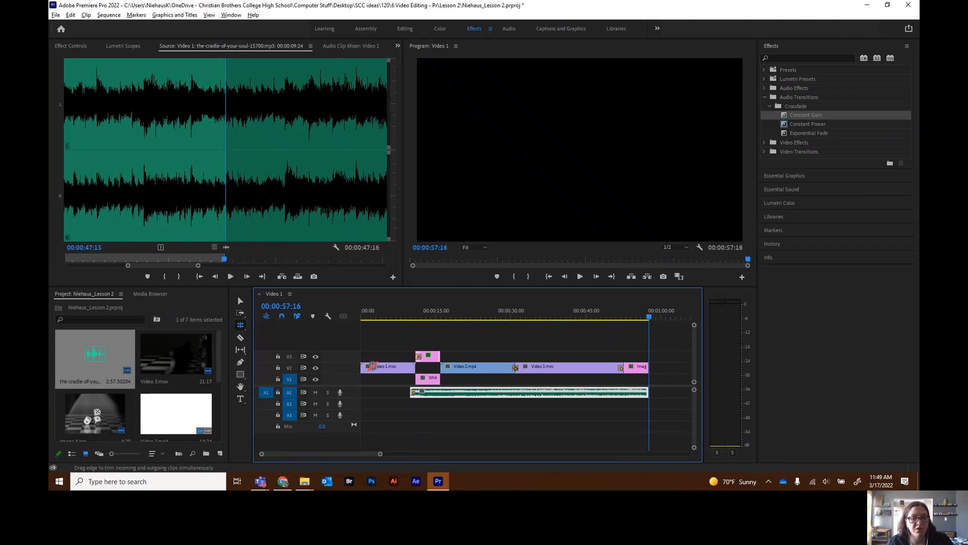
double_click(372, 366)
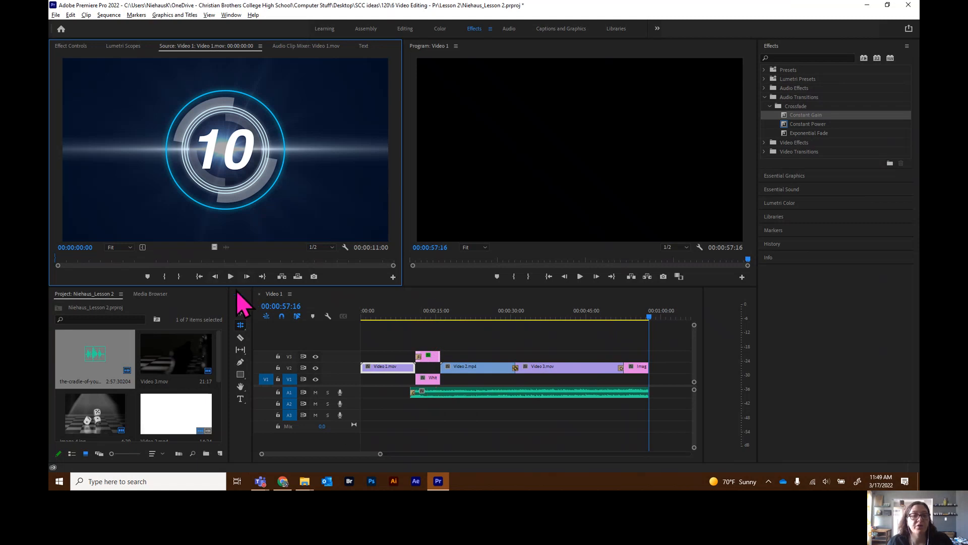
Step: Save the project and set up a media export with the YouTube 720p HD preset
click(55, 15)
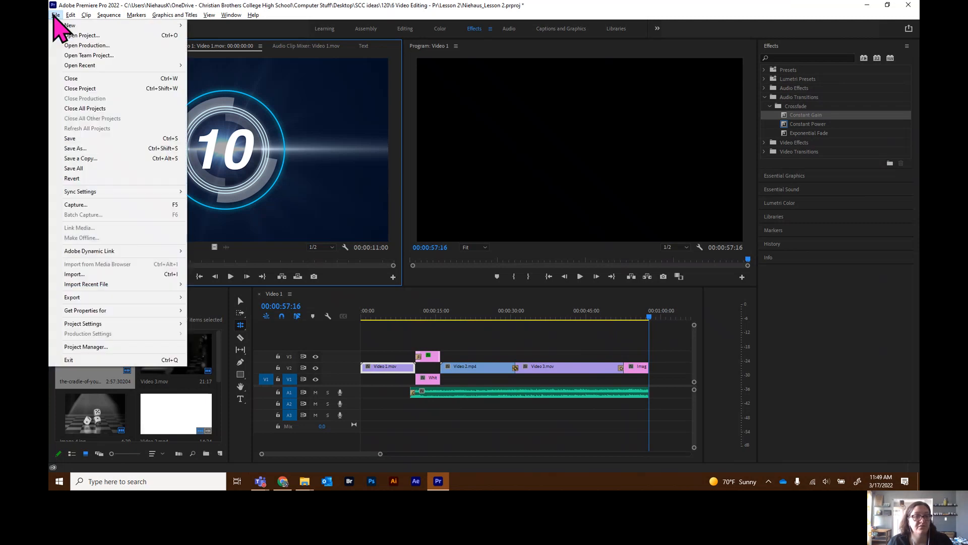
click(77, 138)
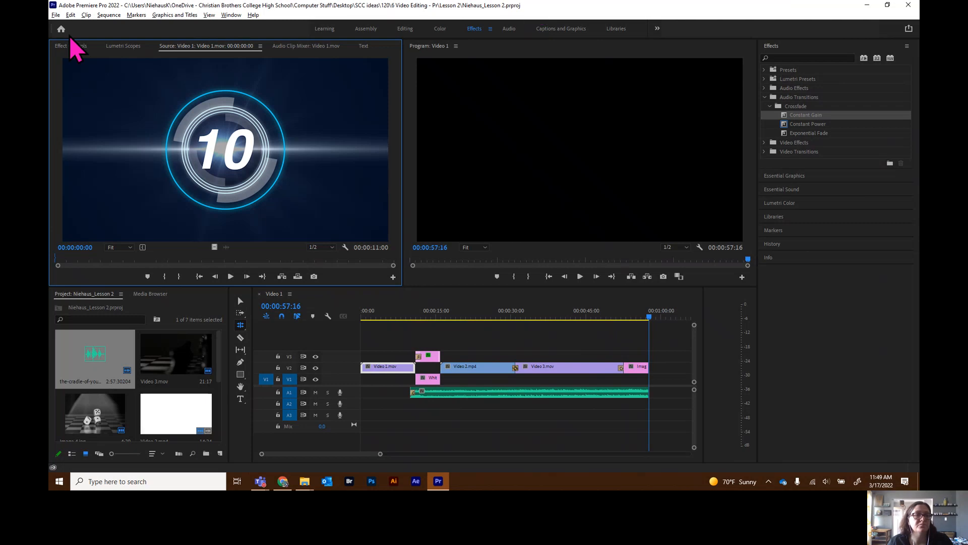
click(55, 15)
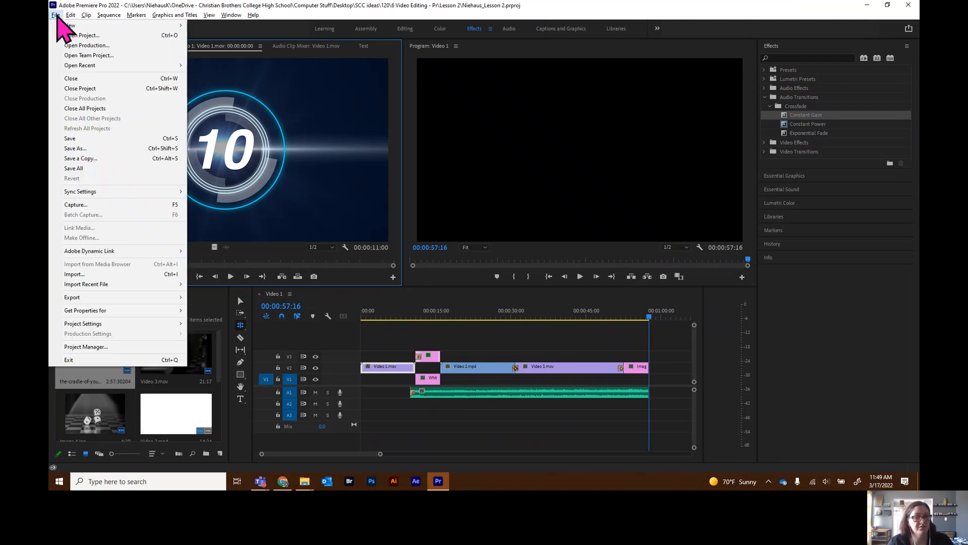
mouse_move(82, 297)
click(212, 298)
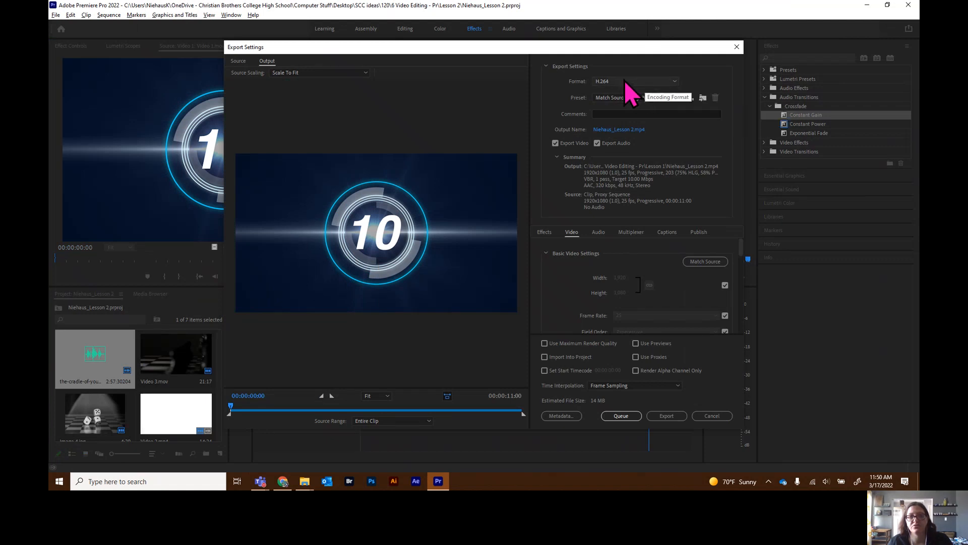
click(661, 98)
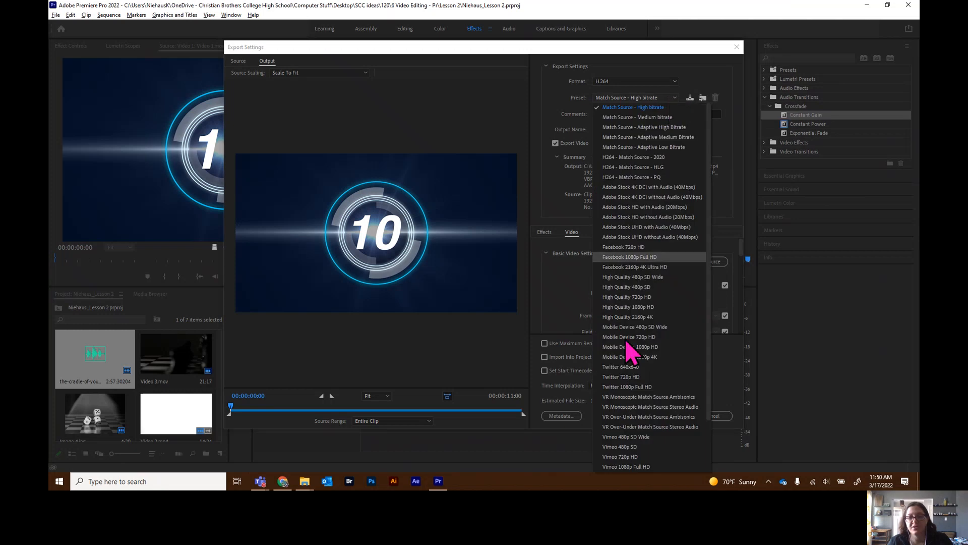
click(626, 456)
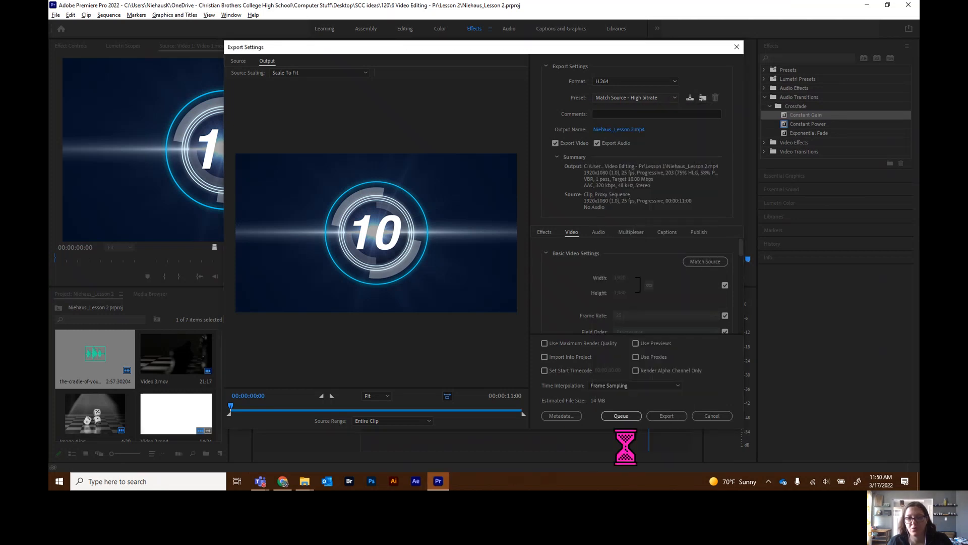
Step: Set the export's output location to the Lesson 2 folder inside 6 Video Editing - Pr, keeping the proposed MP4 file name
click(627, 130)
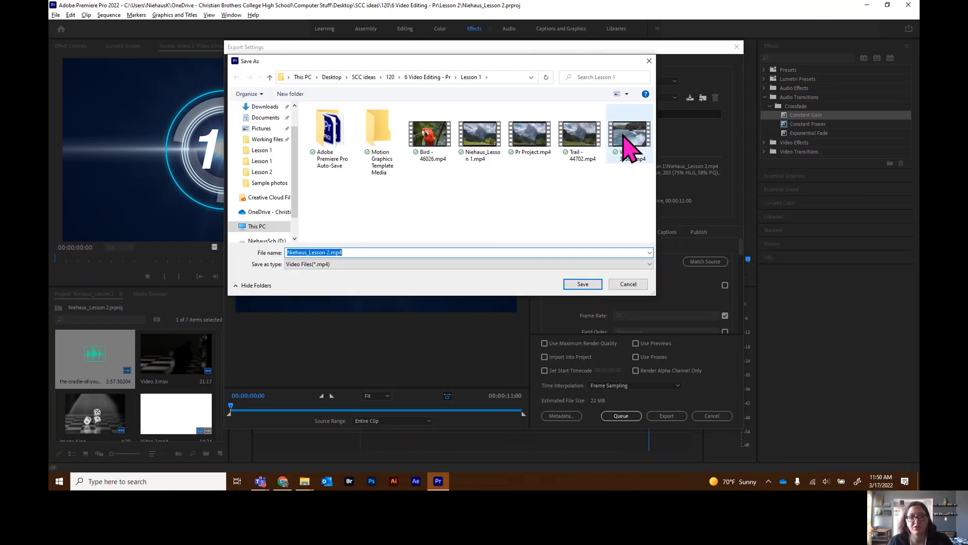
click(428, 77)
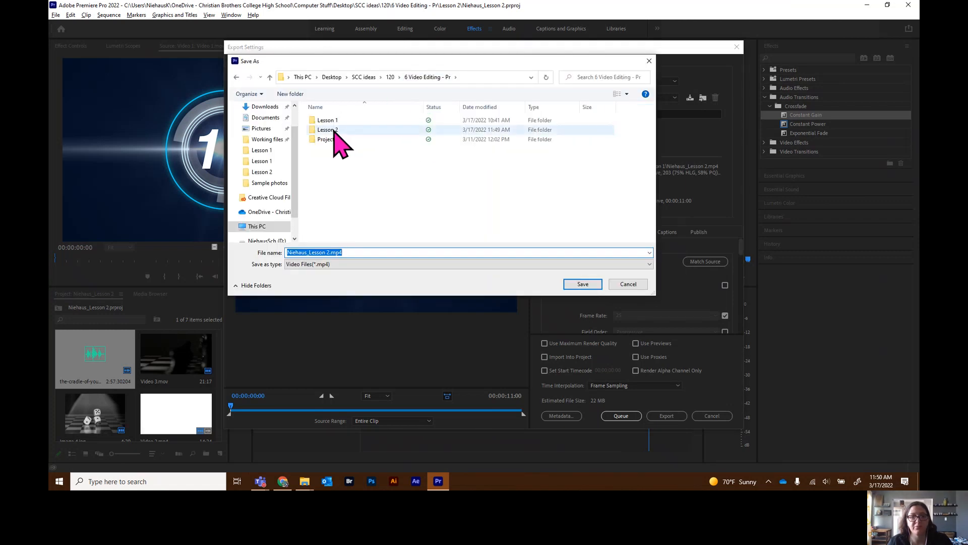
click(335, 130)
double_click(334, 129)
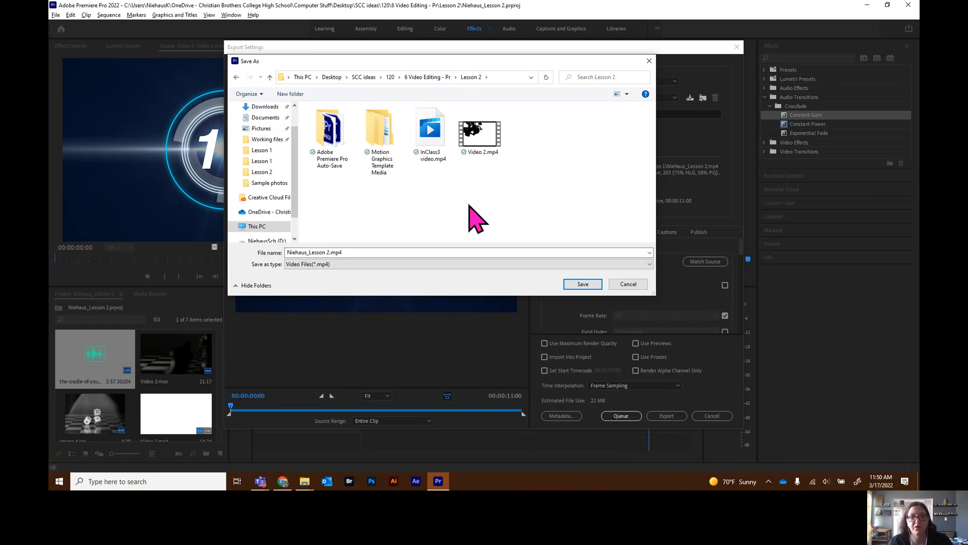
click(583, 284)
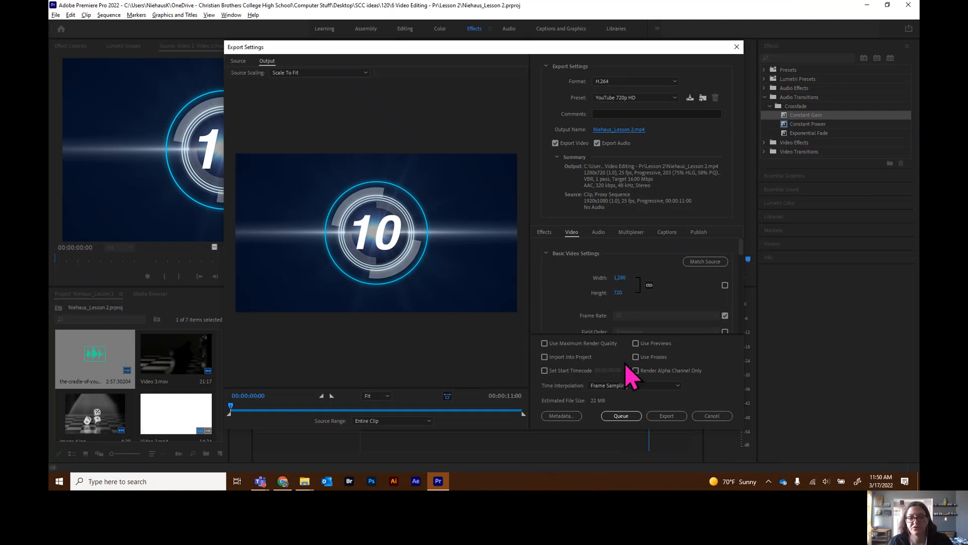
Step: Send the export to the Media Encoder queue, switch to Media Encoder and start encoding
click(623, 419)
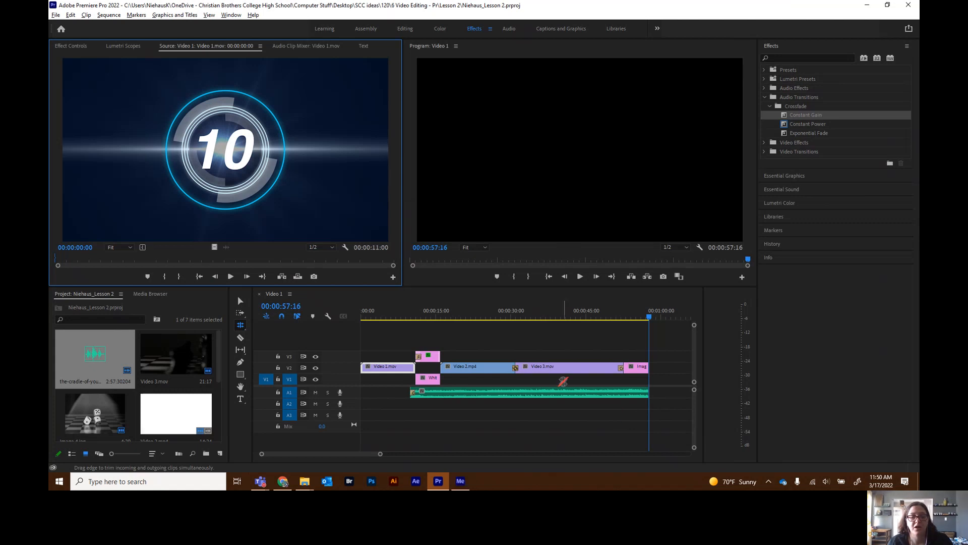
mouse_move(463, 486)
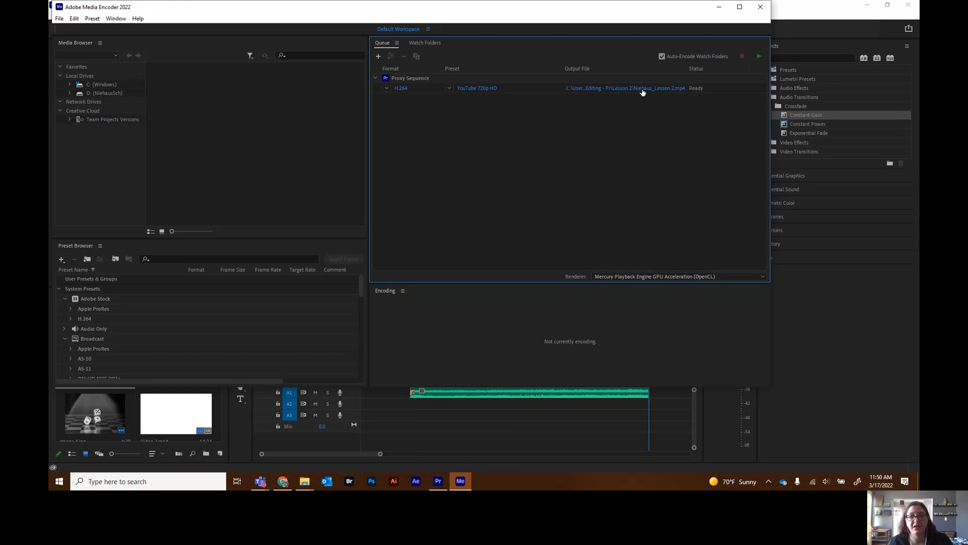
click(760, 56)
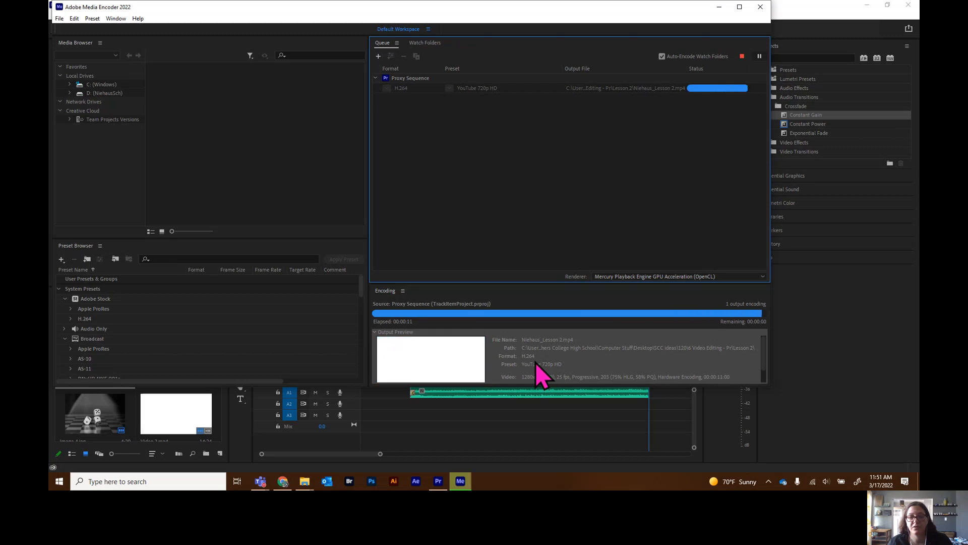
Step: Switch to the Lesson 2 folder in File Explorer, play the exported Lesson 2 MP4 and leave the video playback
click(304, 486)
click(346, 451)
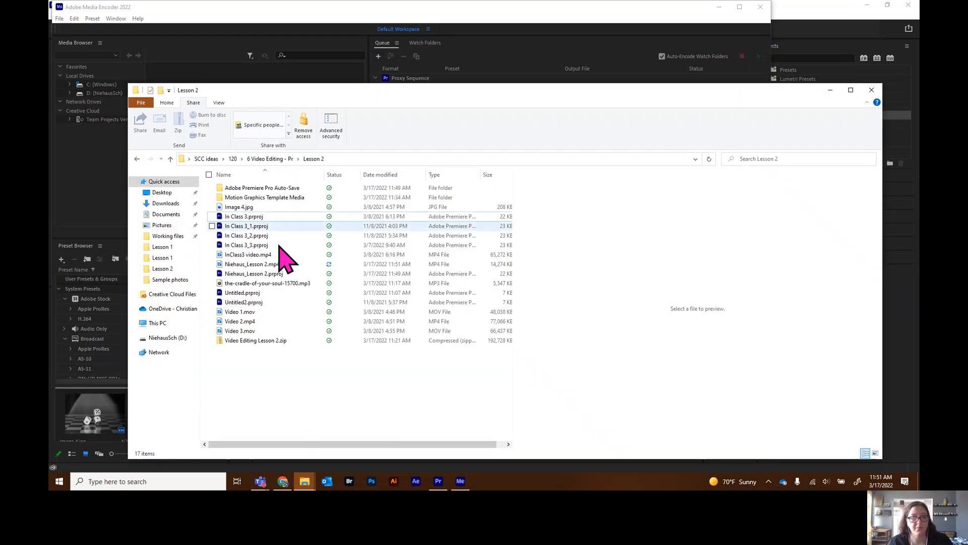
click(247, 264)
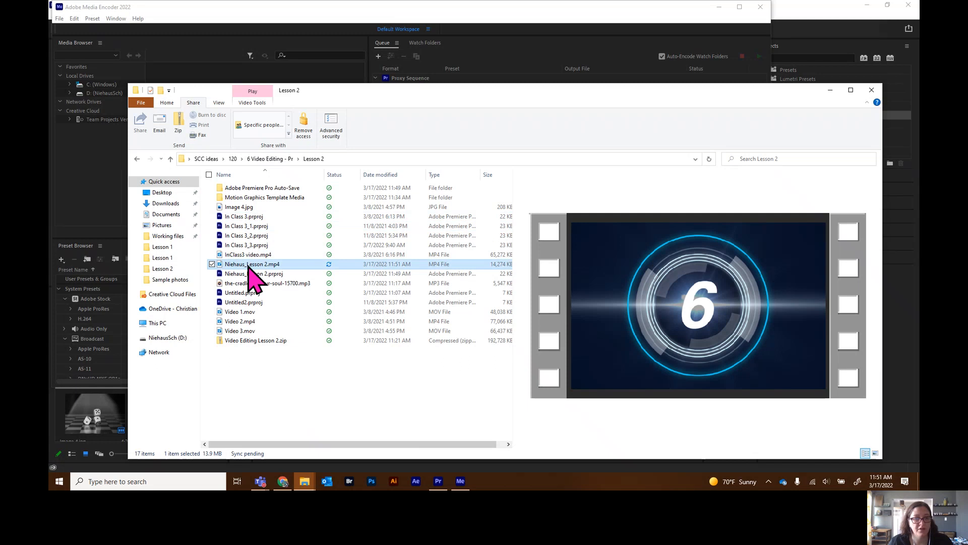
click(249, 264)
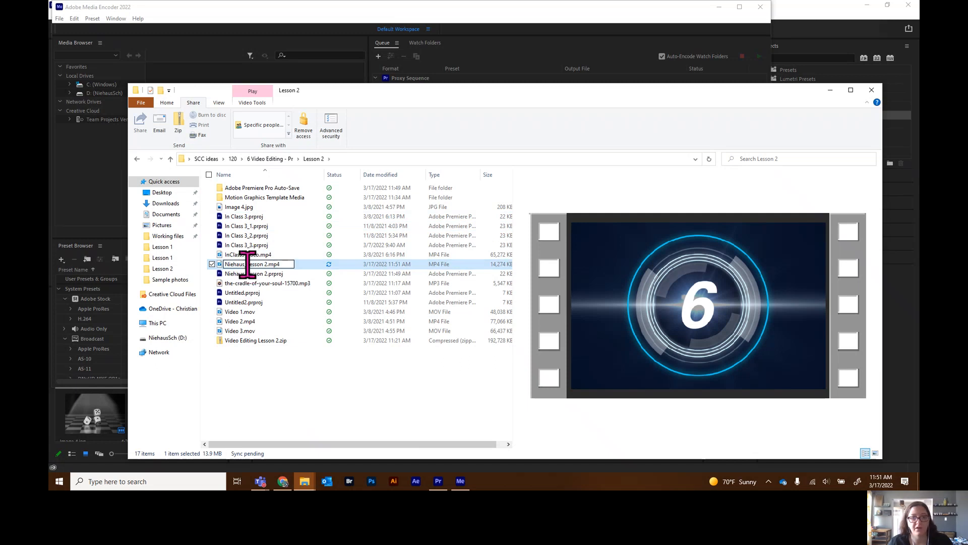
double_click(303, 265)
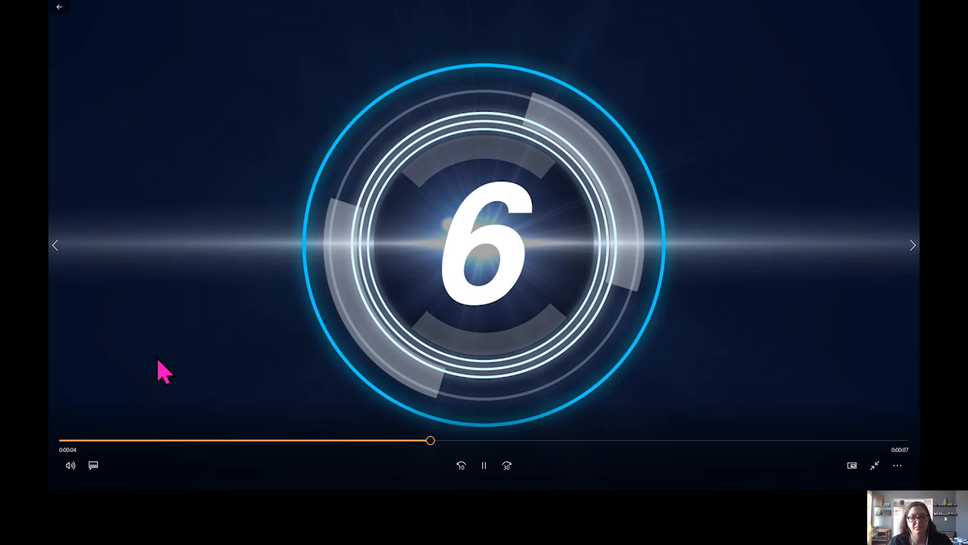
click(60, 8)
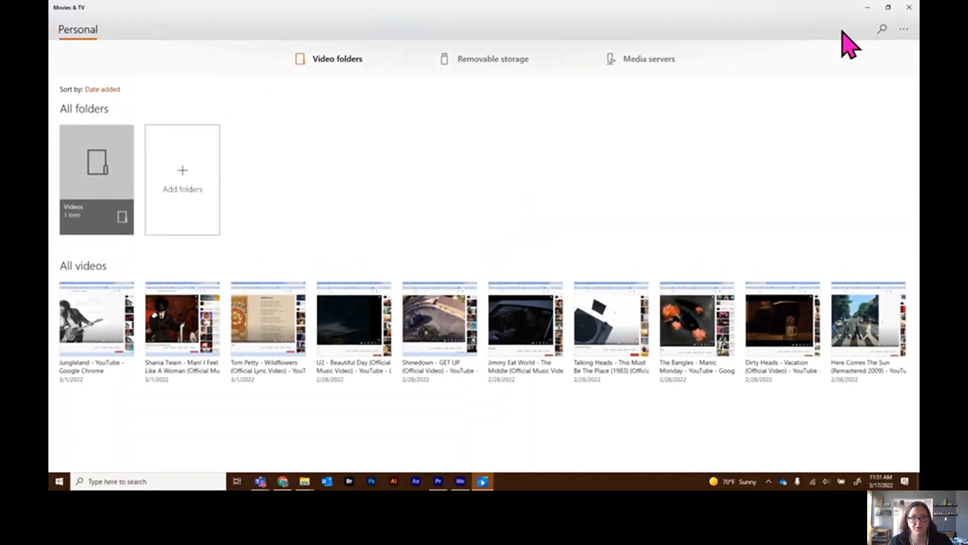
Step: Close the Movies & TV player and Media Encoder to get back to the Lesson 2 project in Premiere Pro
click(910, 7)
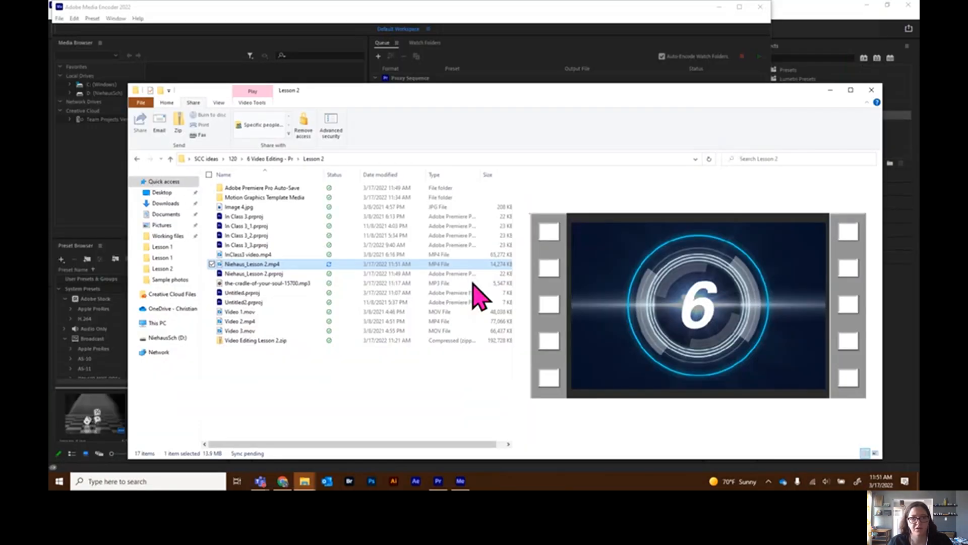
click(274, 275)
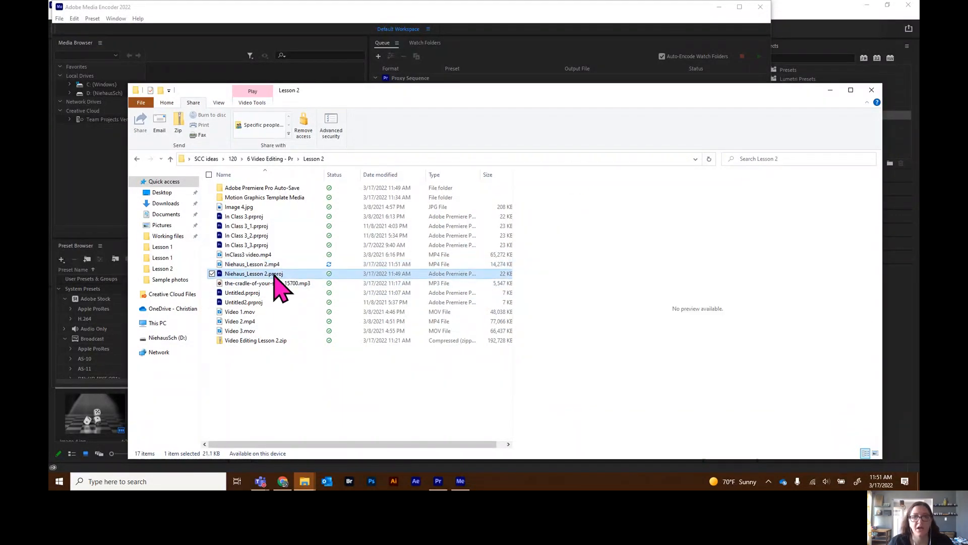
click(750, 18)
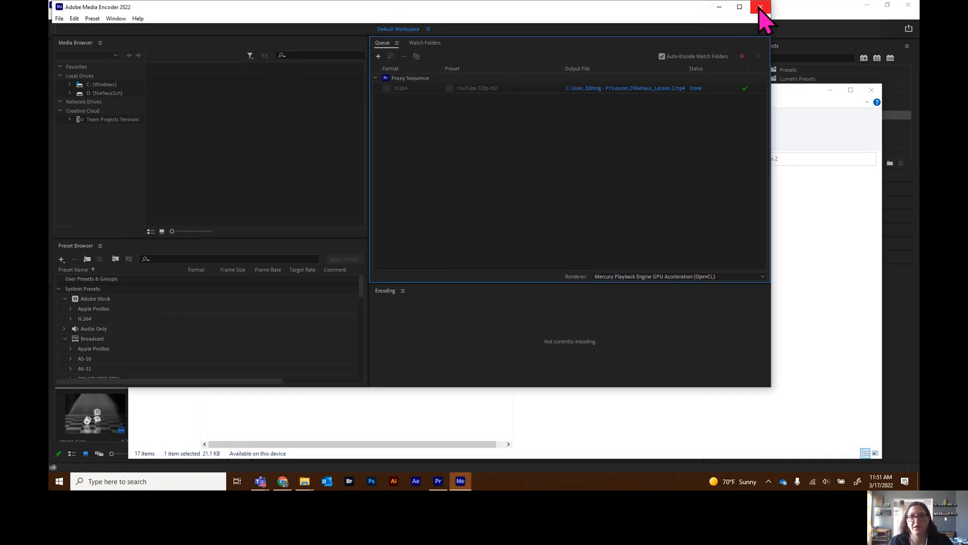
click(761, 7)
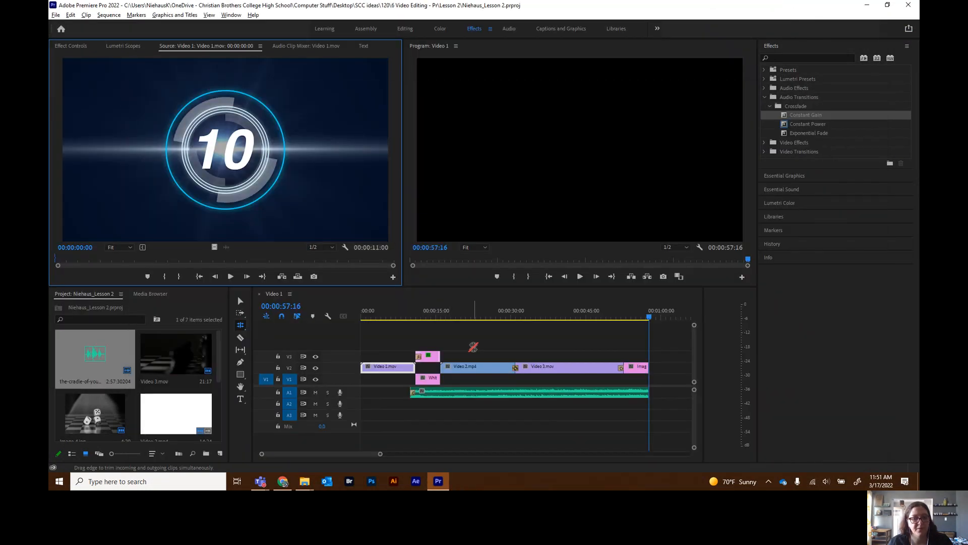
Step: Select the Video 1 sequence in the project and set up its media export with the YouTube 720p HD preset
scroll(143, 410, down, 3)
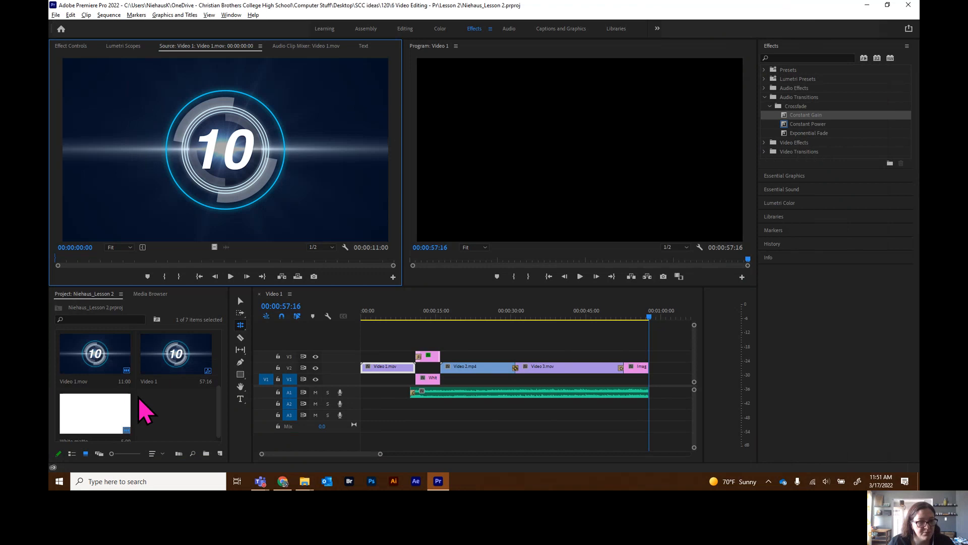
click(102, 355)
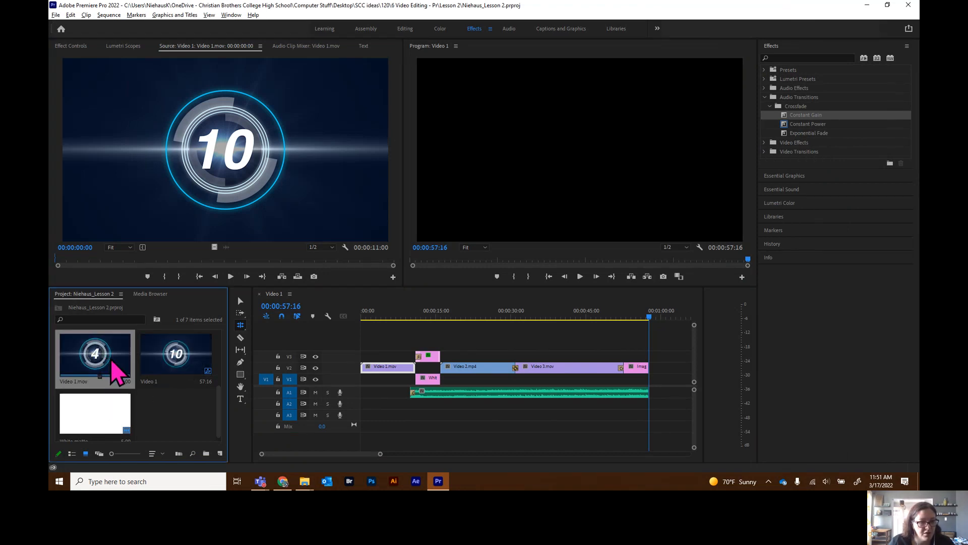
click(189, 361)
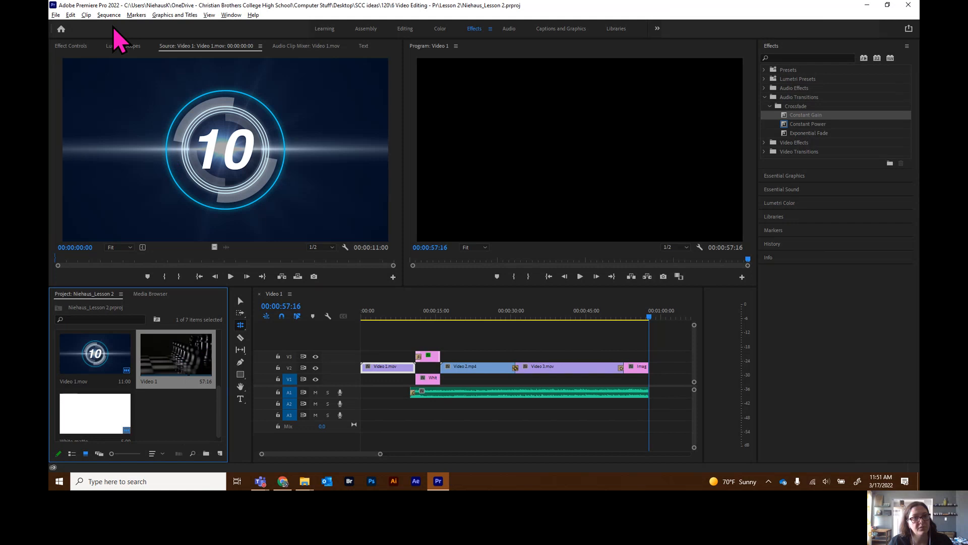
click(56, 15)
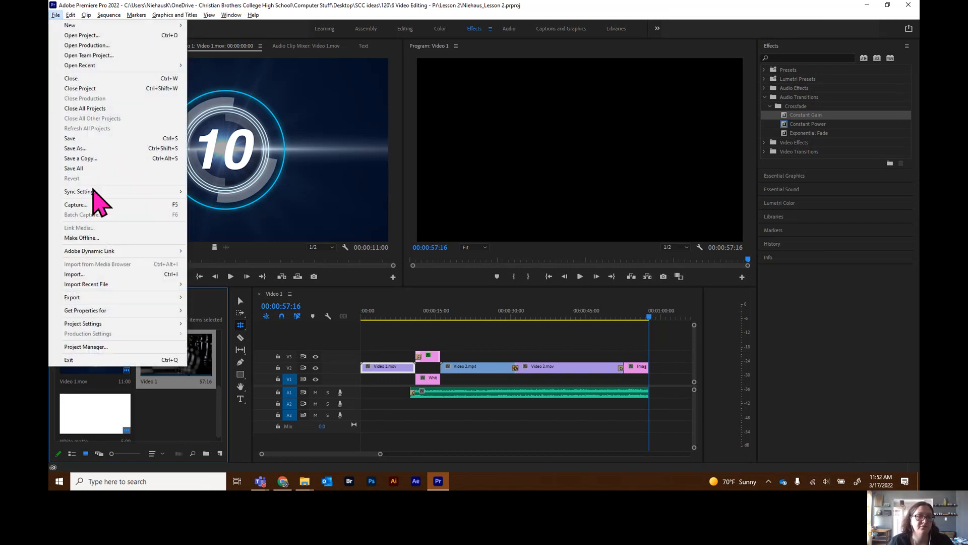
mouse_move(98, 299)
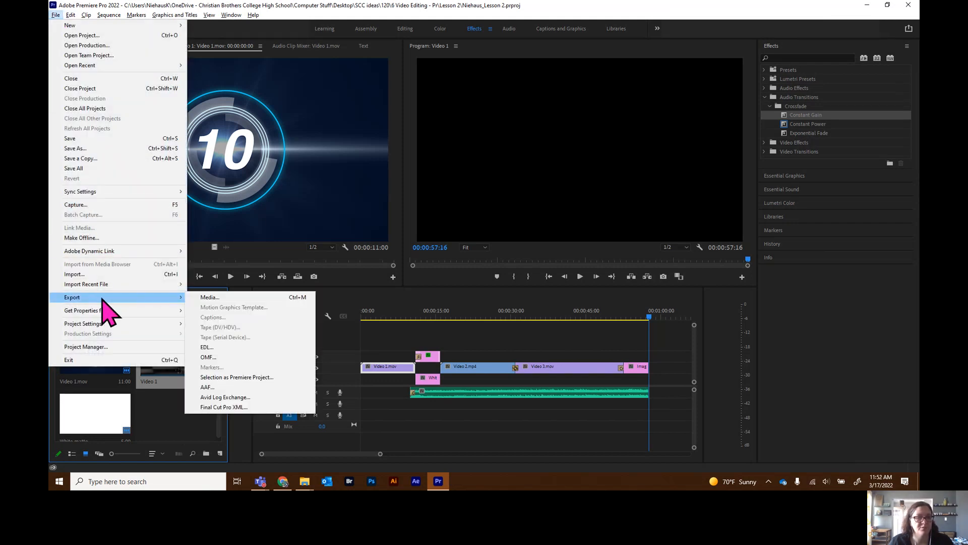
click(233, 298)
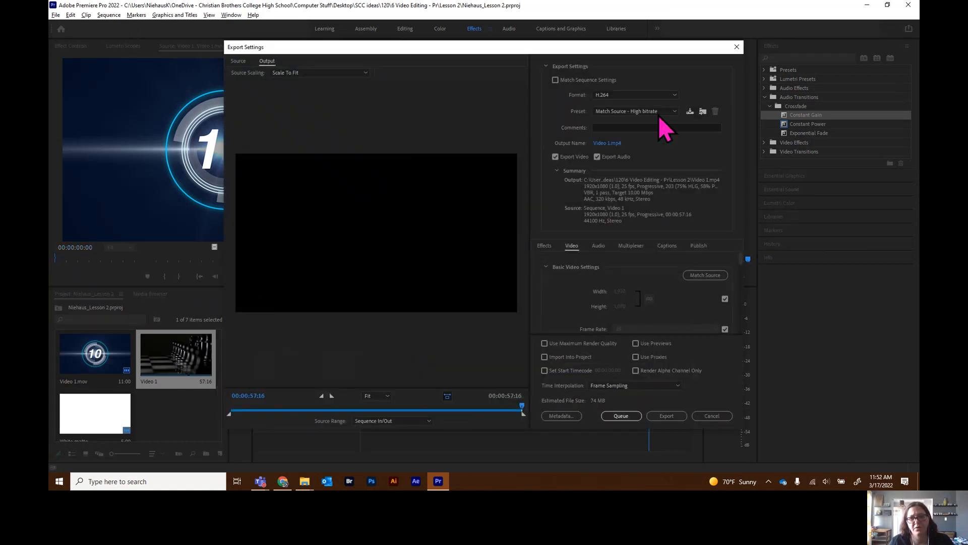
click(658, 111)
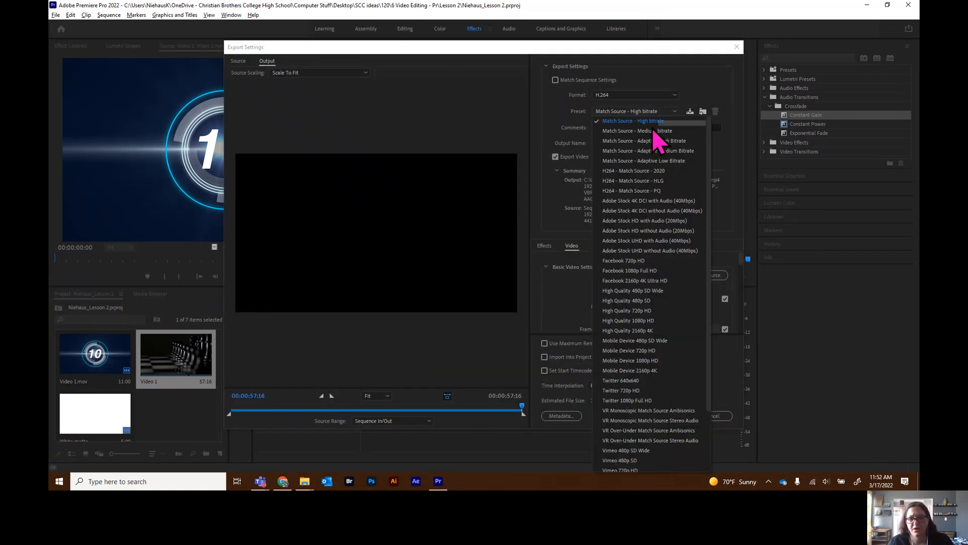
click(625, 446)
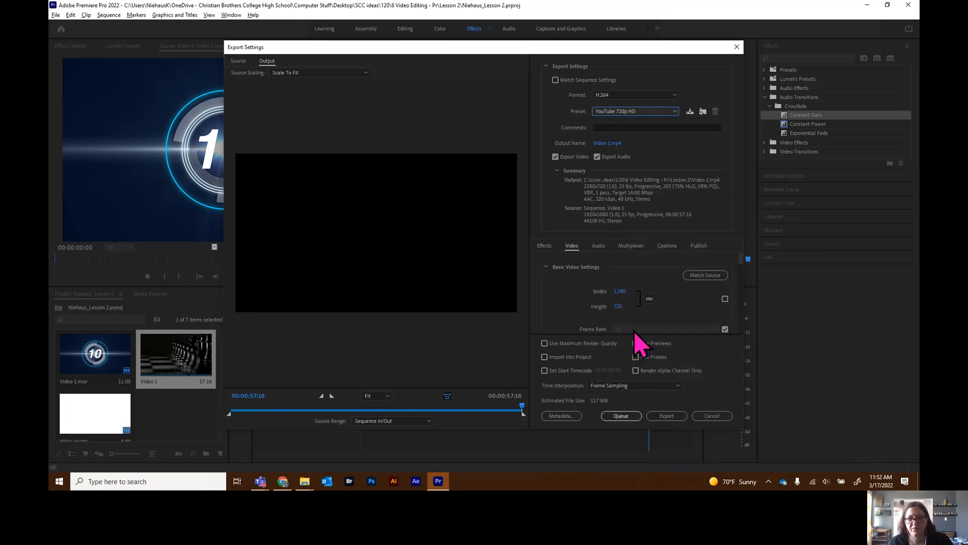
Step: Queue the export in Media Encoder, name the output file with the surname followed by "Lesson2 a", and start encoding
click(625, 417)
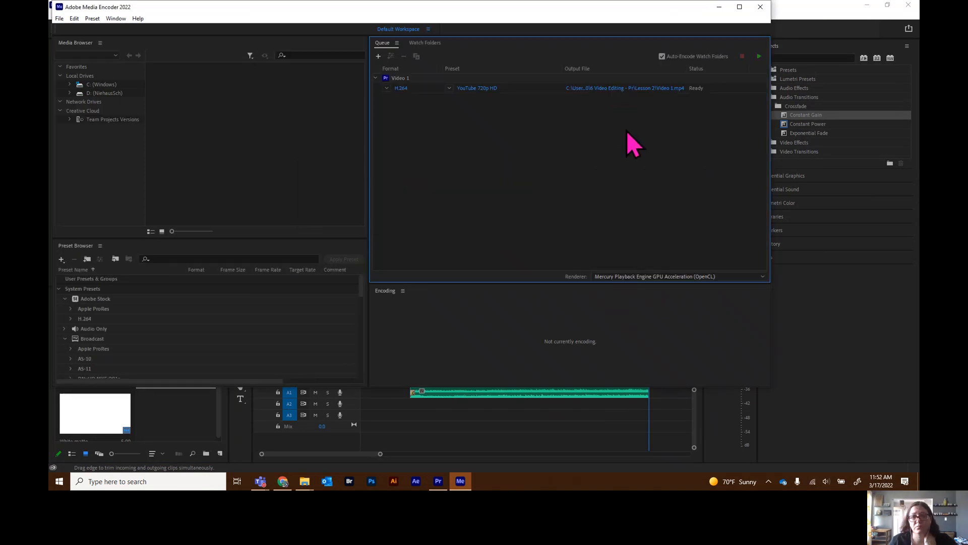
click(614, 90)
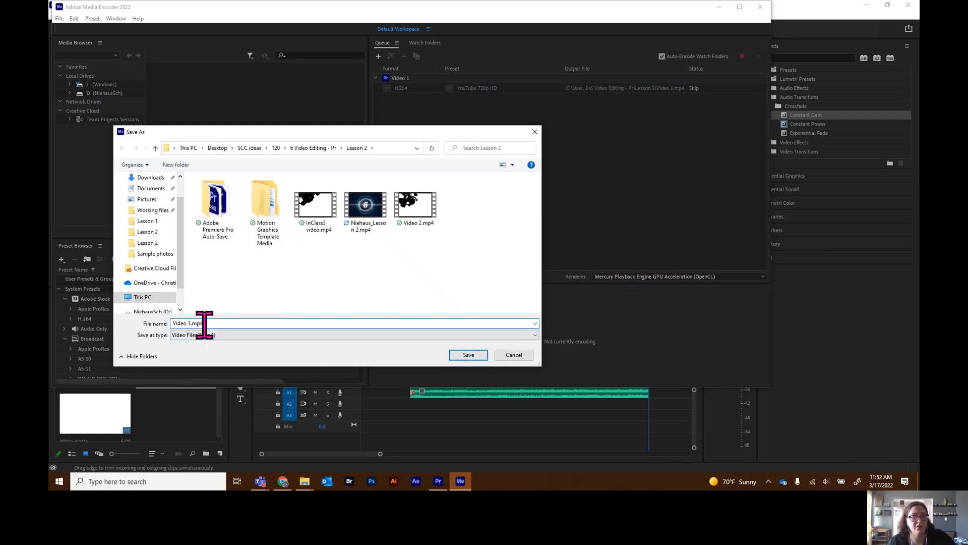
text(Niehaus)
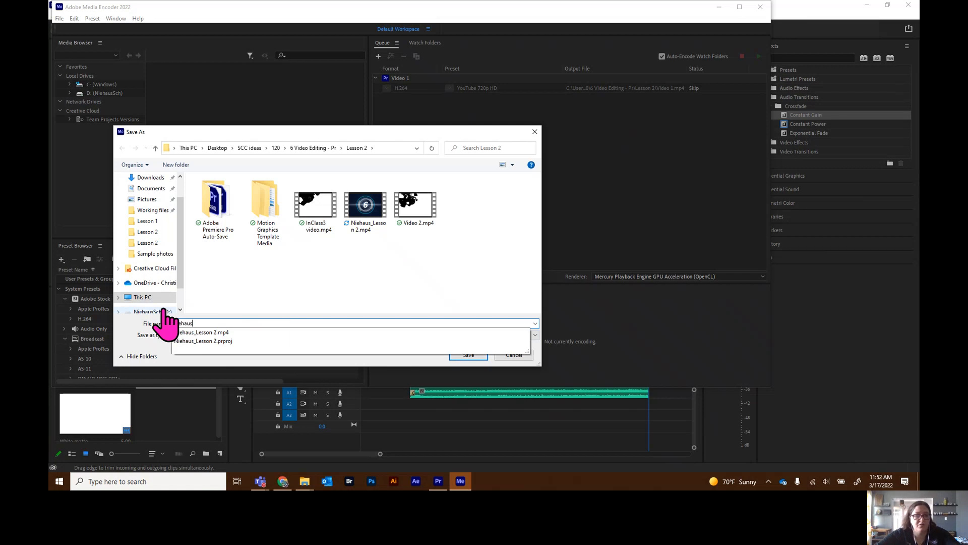
text(Lesson2 a)
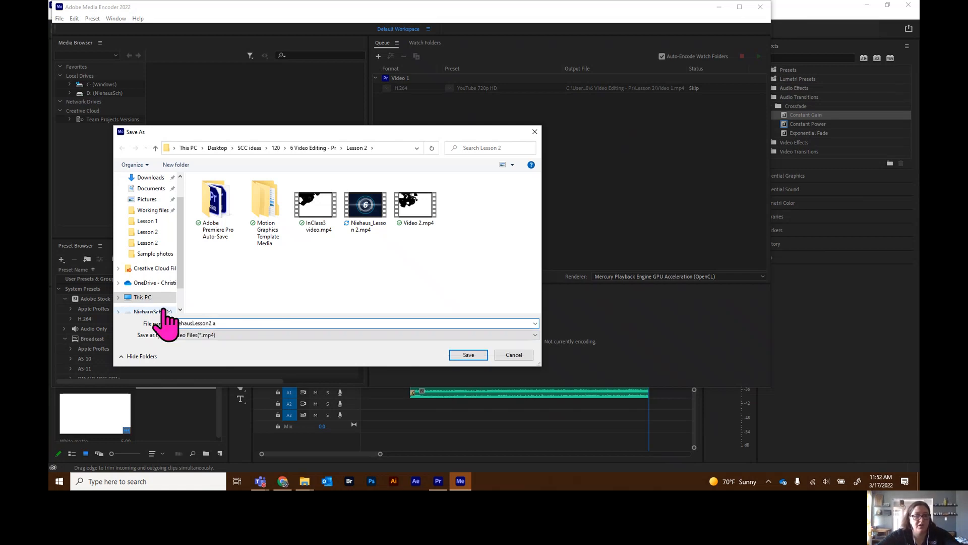
key(Return)
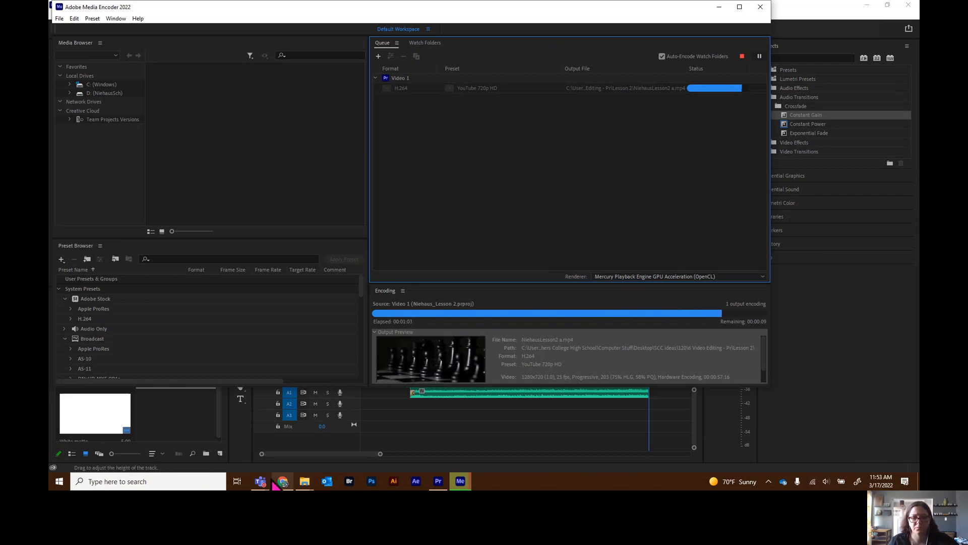
Step: Switch to the Lesson 2 folder in File Explorer, play the newly exported "Lesson2 a" MP4, and leave the video player
mouse_move(306, 484)
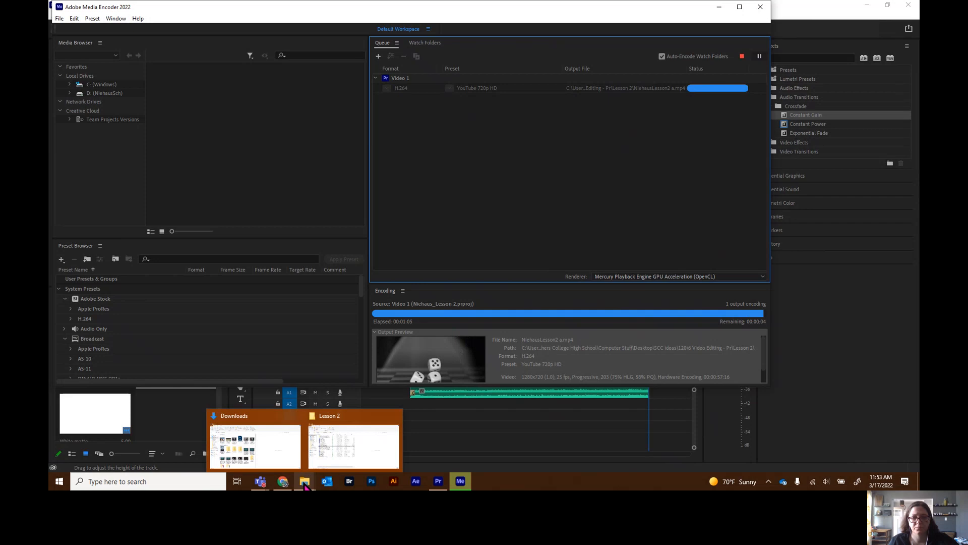
click(306, 485)
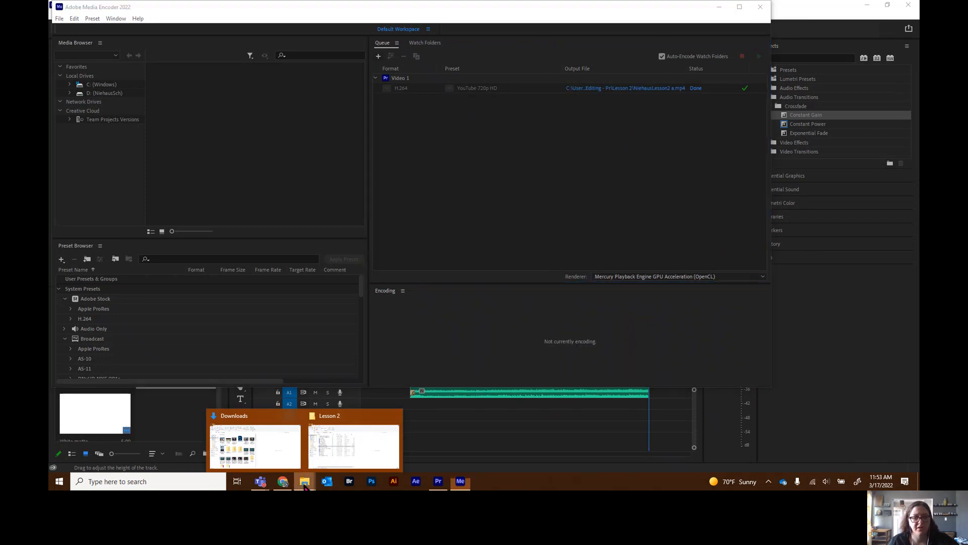
click(334, 447)
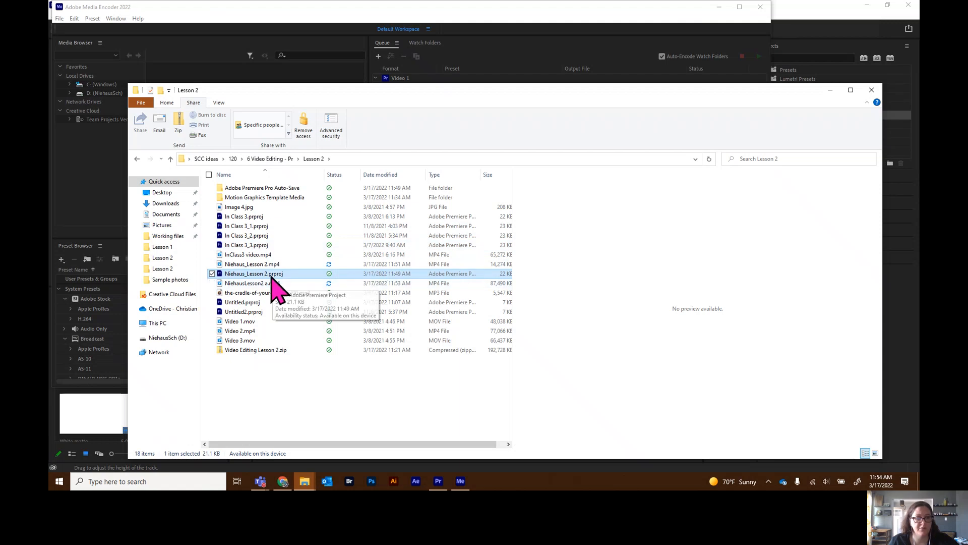
click(268, 283)
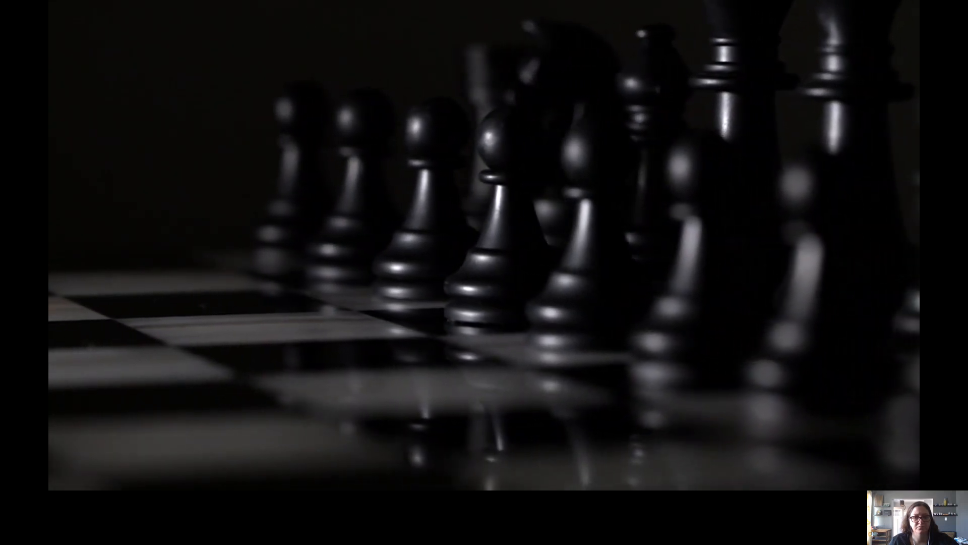
mouse_move(162, 489)
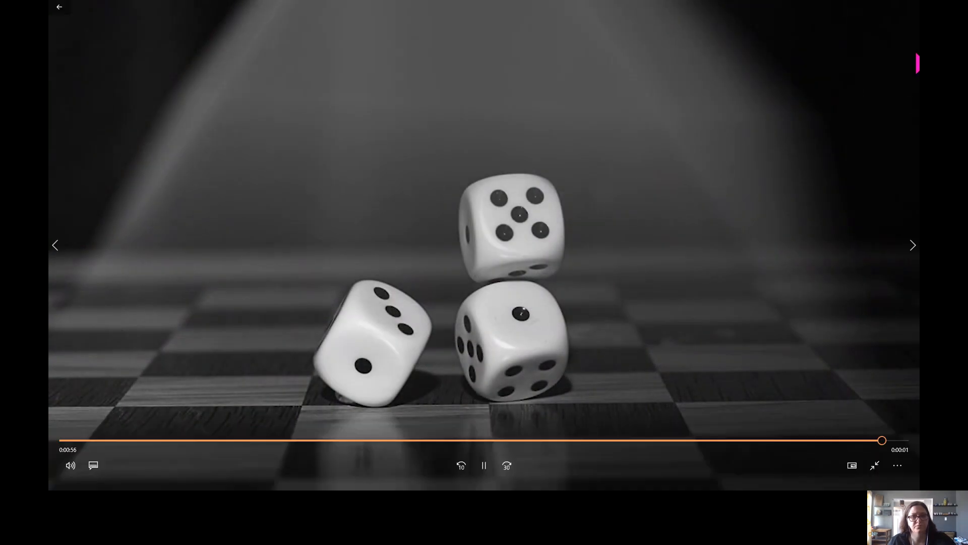
click(60, 7)
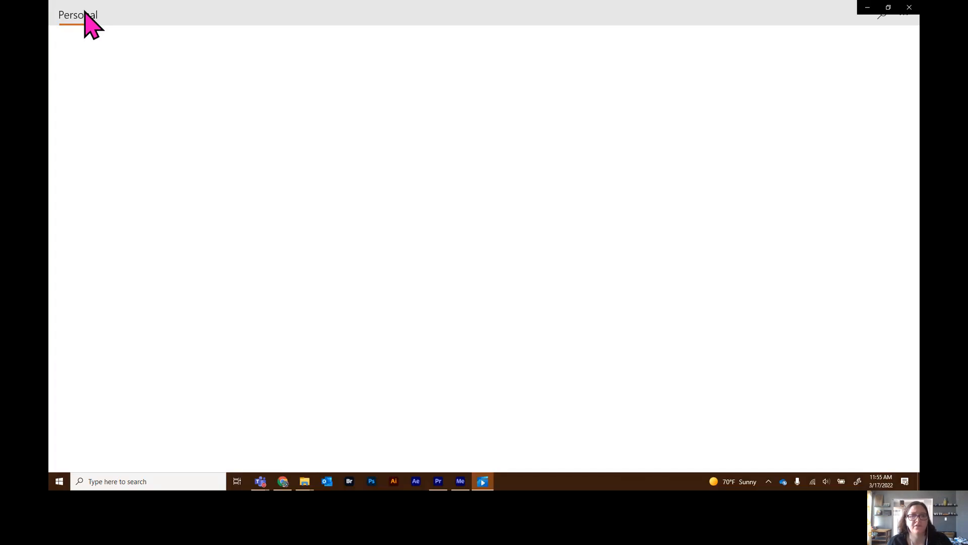
click(868, 7)
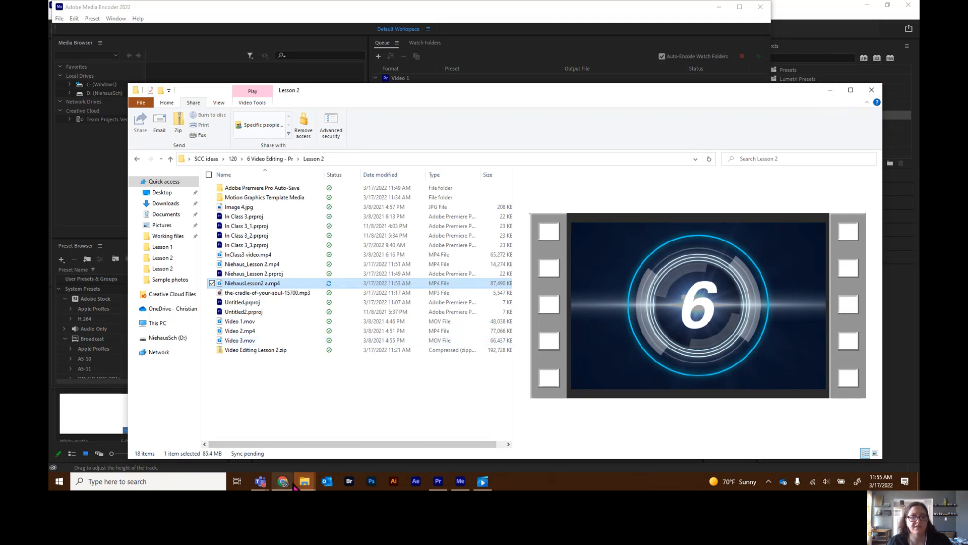
Step: Minimize the Lesson 2 folder window, close Media Encoder, and switch to the Microsoft Teams meeting window
click(831, 91)
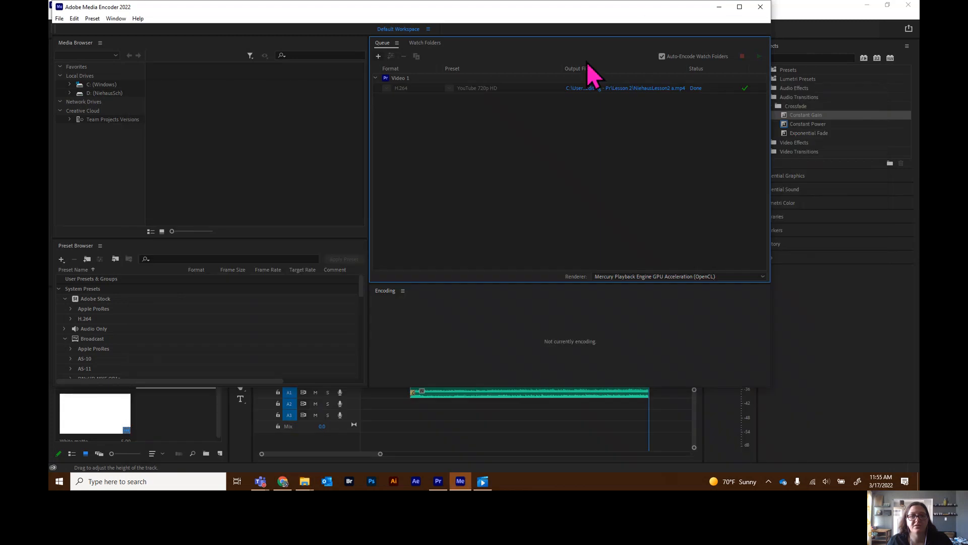
click(761, 7)
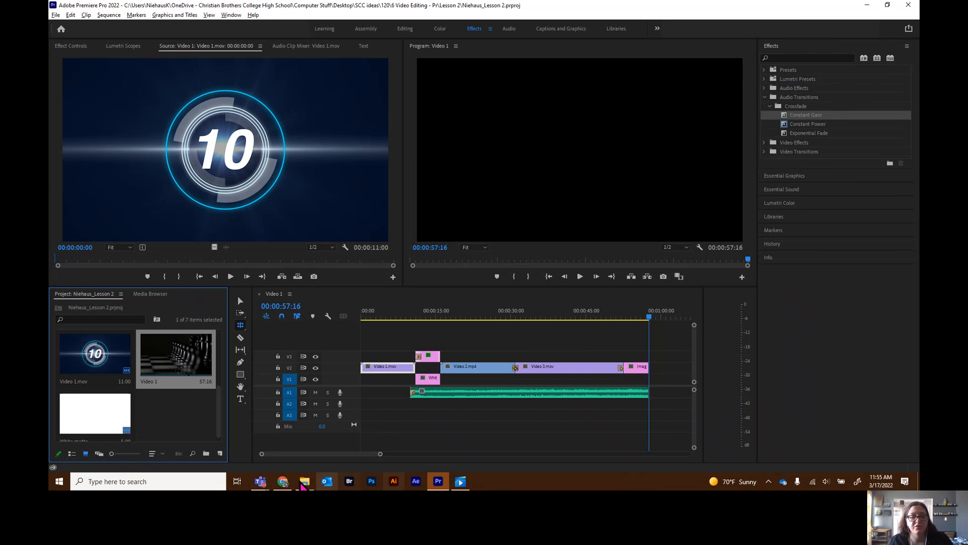
mouse_move(262, 483)
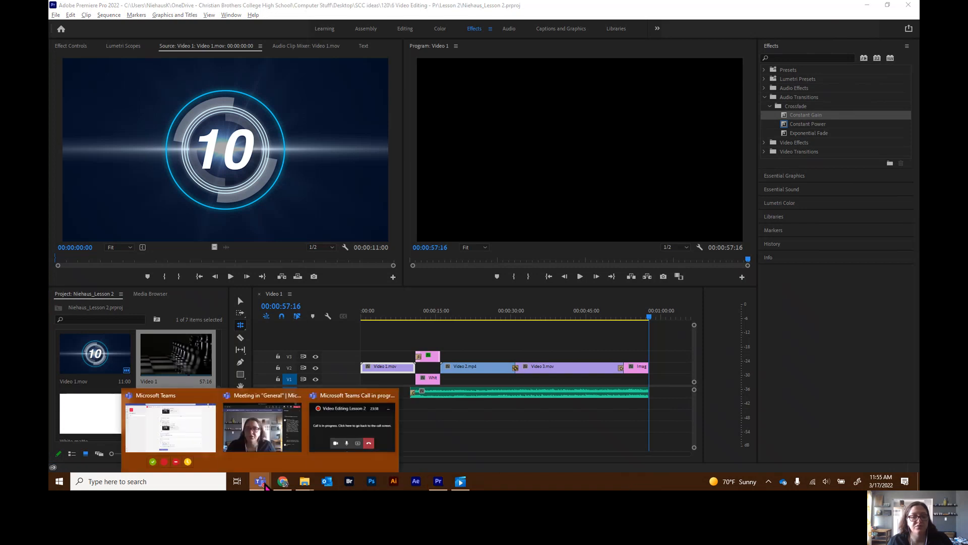
click(262, 435)
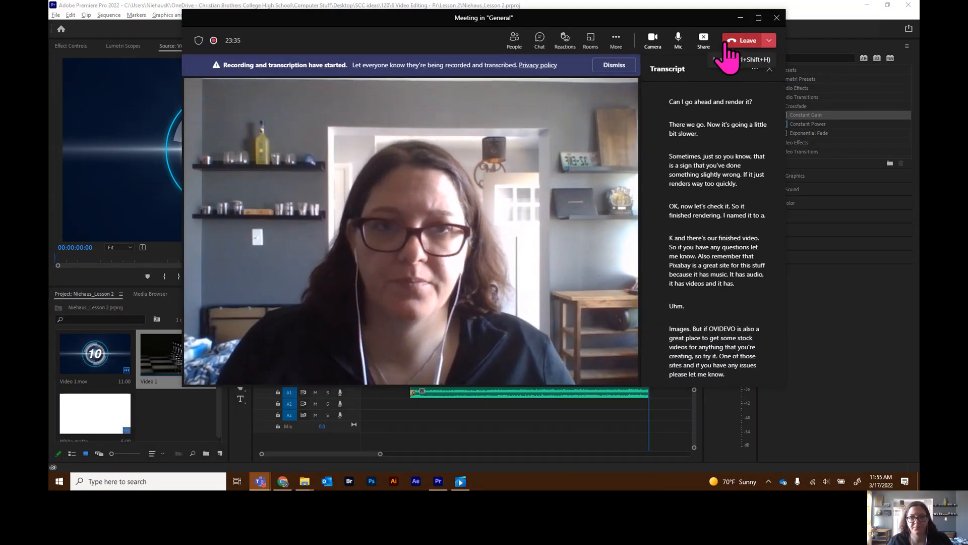